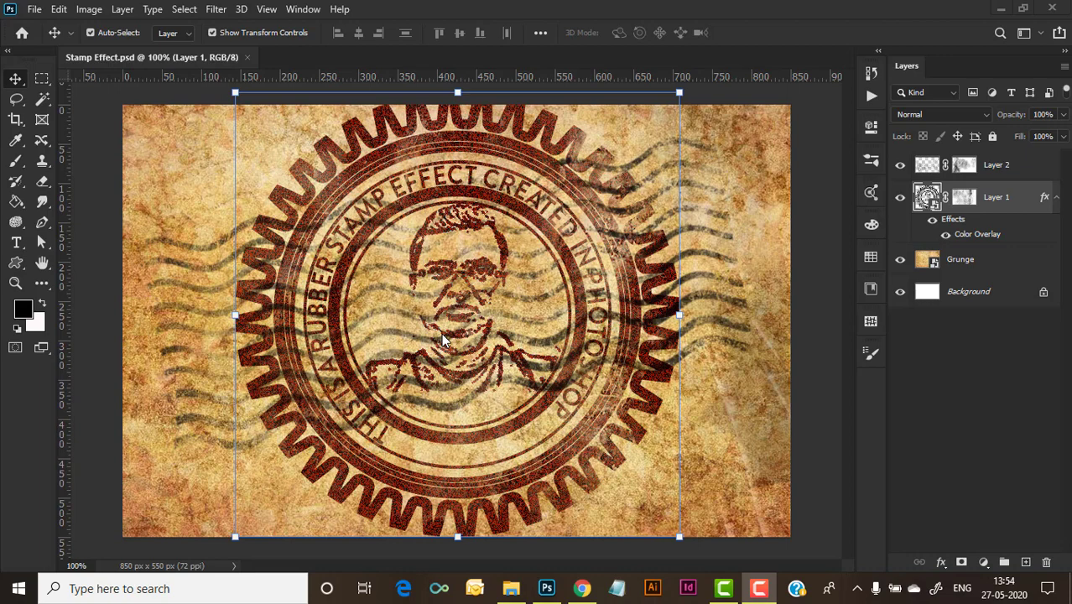
Create a new document 850 pixels wide and 550 pixels high at 72 pixels per inch with a white background
{"action": "left_click", "coordinate": [34, 11]}
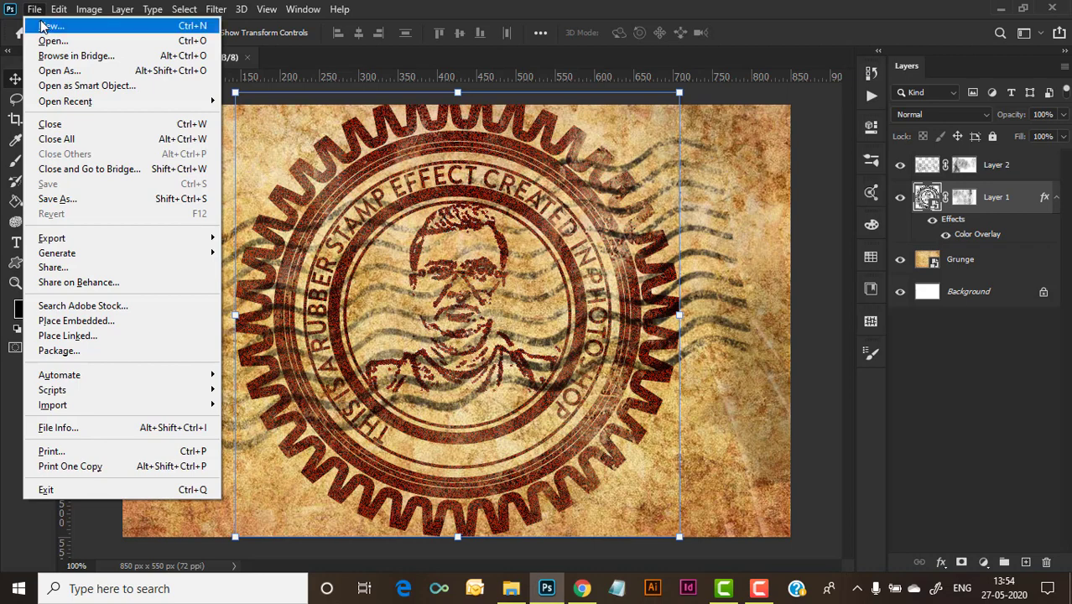
{"action": "left_click", "coordinate": [46, 27]}
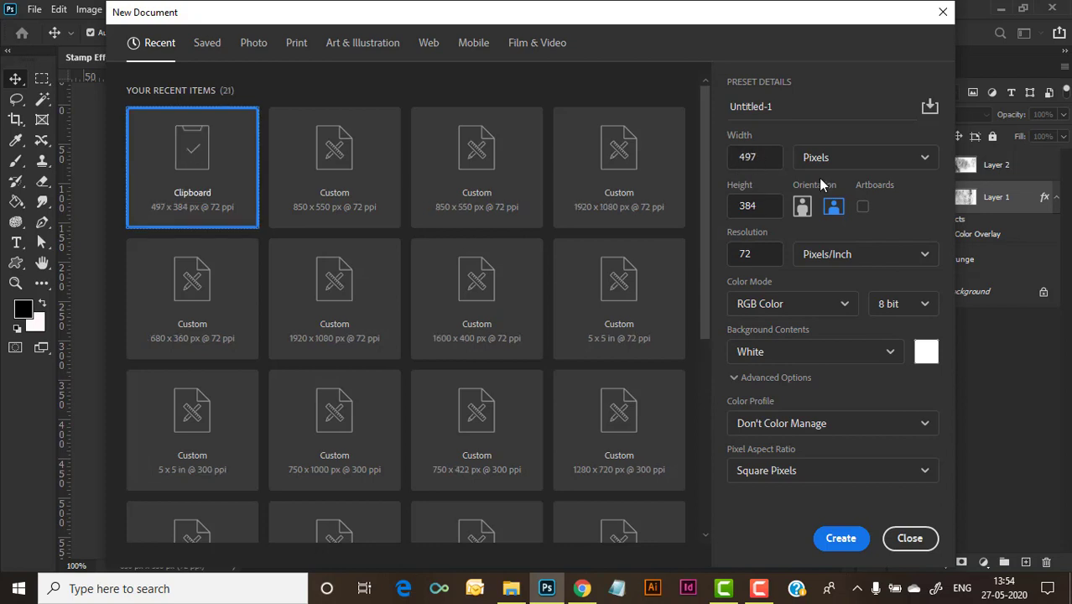
{"action": "left_click", "coordinate": [768, 161]}
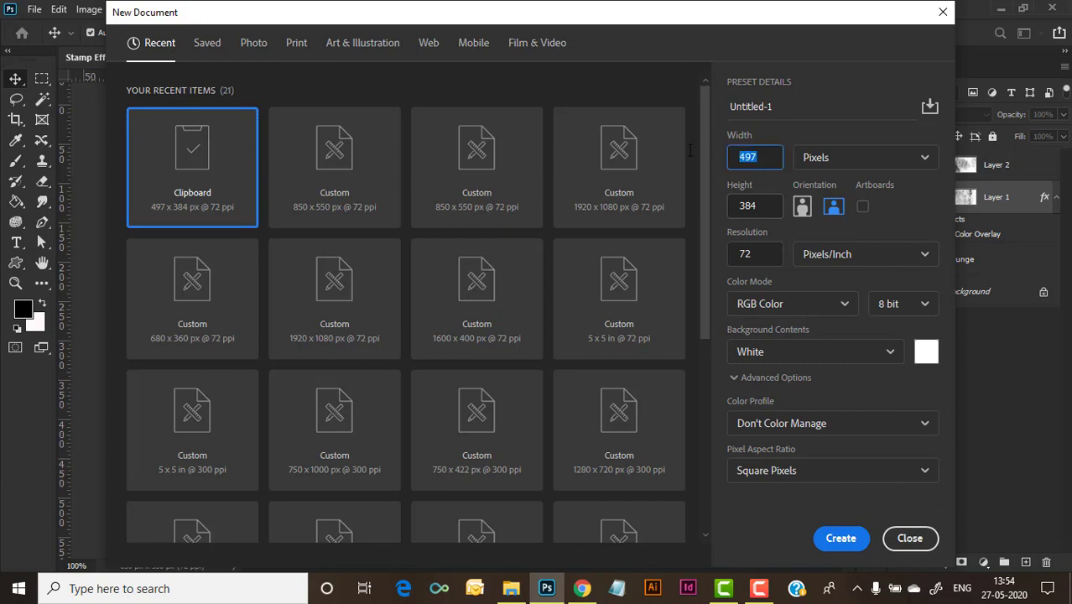
{"action": "type", "text": "850"}
{"action": "left_click", "coordinate": [770, 209]}
{"action": "type", "text": "55"}
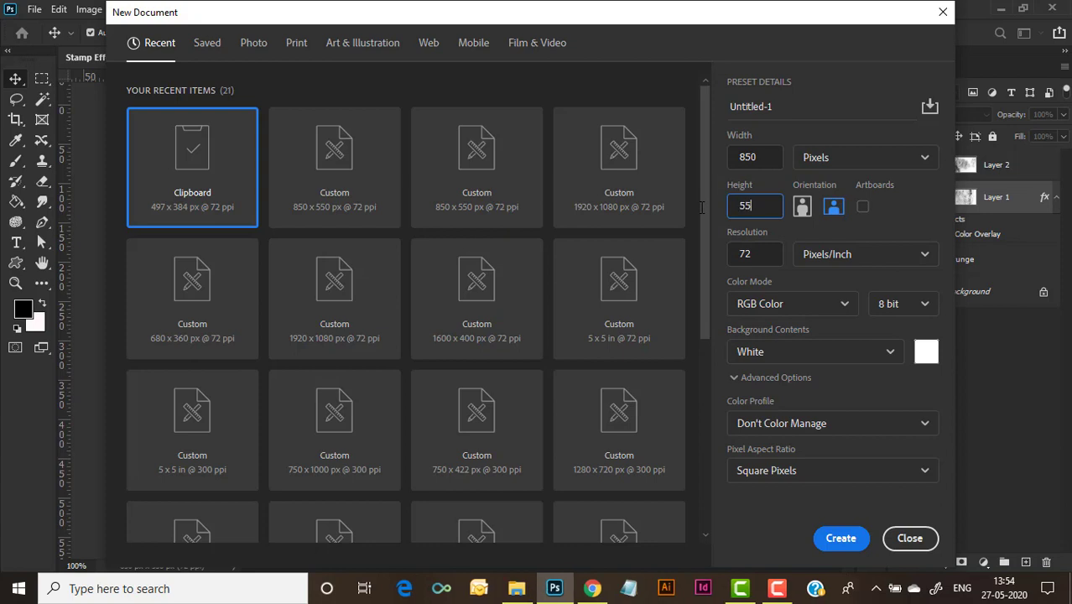
{"action": "type", "text": "0"}
{"action": "left_click", "coordinate": [839, 539]}
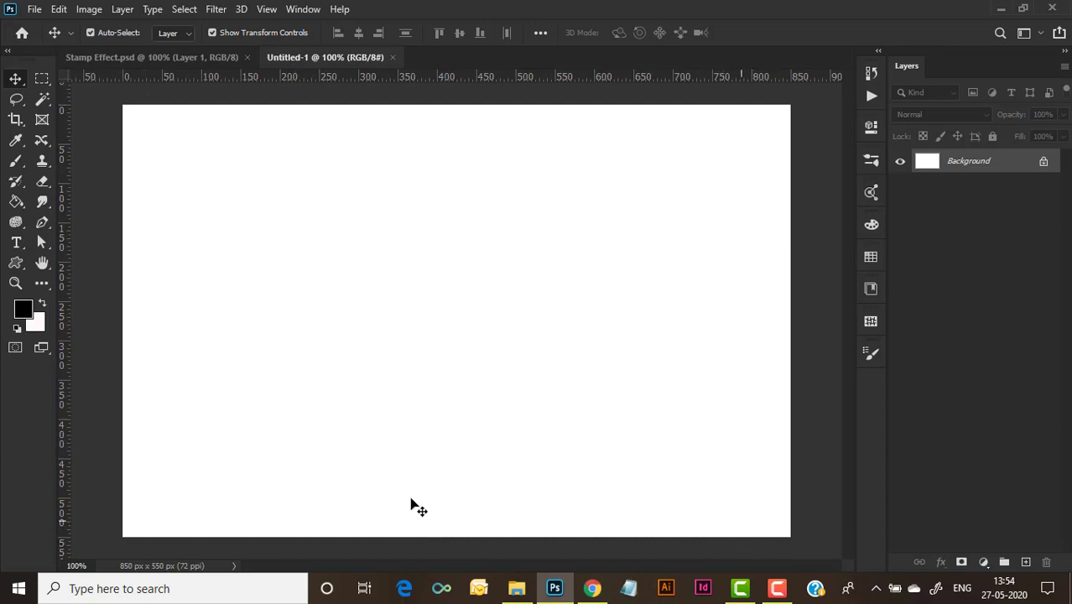
Place Grunge.jpg as an embedded image and enlarge it to about 110% so it covers the whole canvas
{"action": "left_click", "coordinate": [34, 10]}
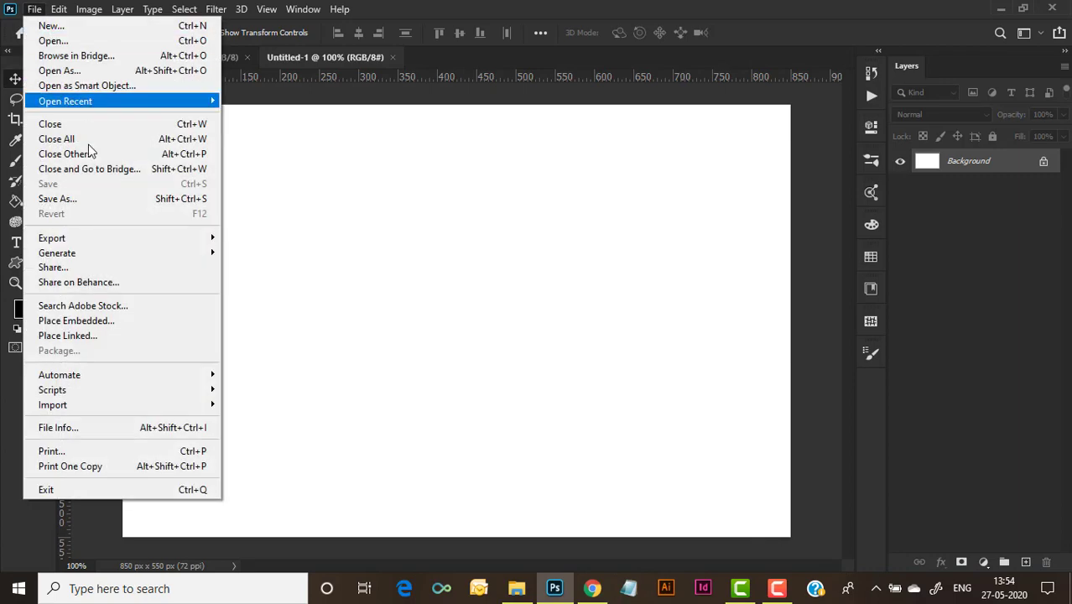
{"action": "left_click", "coordinate": [100, 321]}
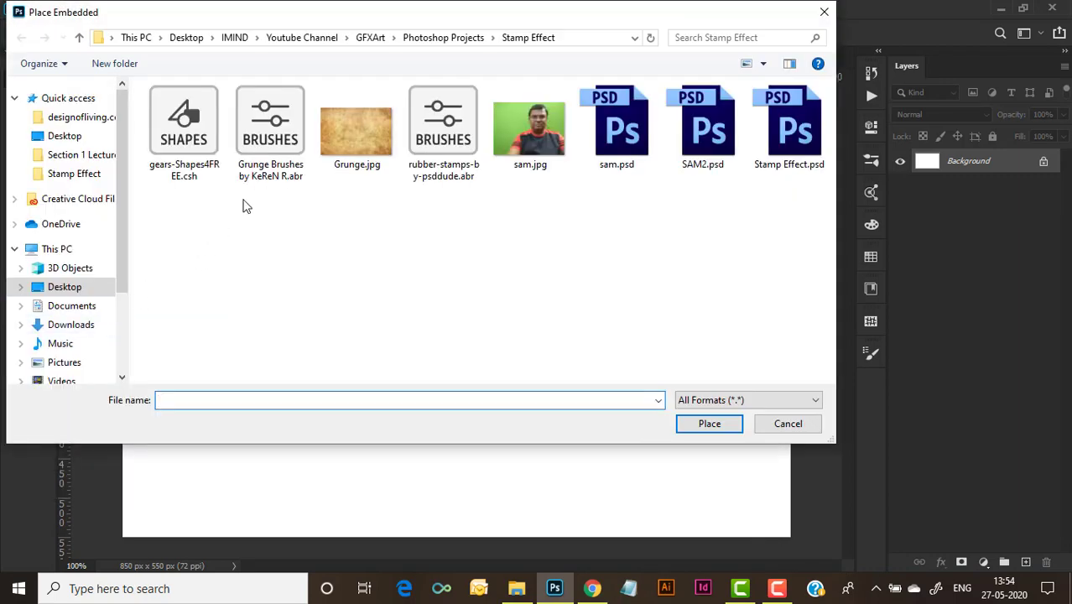
{"action": "left_click", "coordinate": [335, 135]}
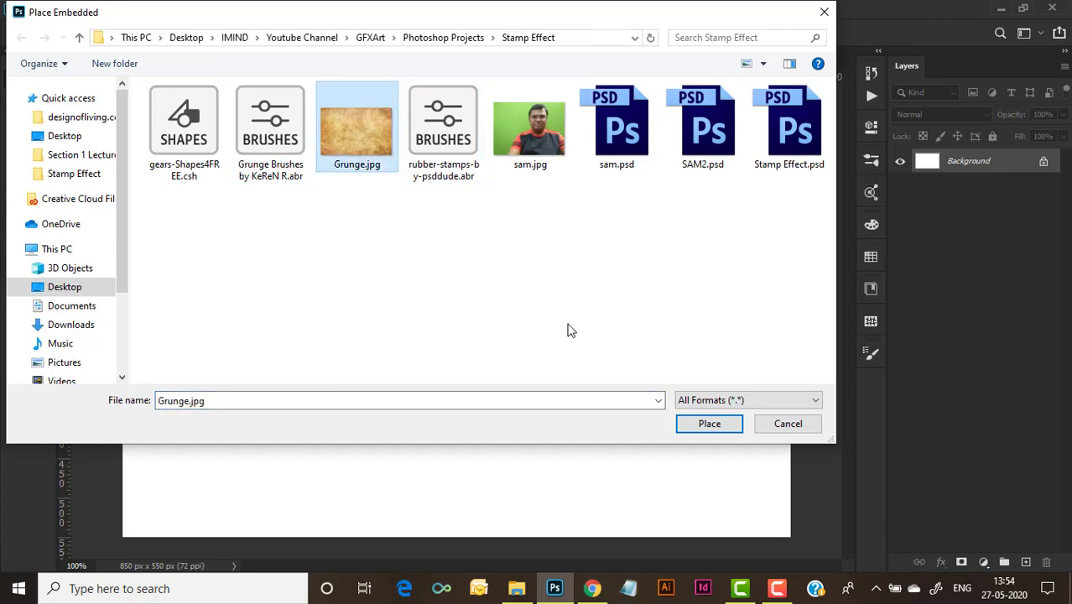
{"action": "left_click", "coordinate": [714, 427]}
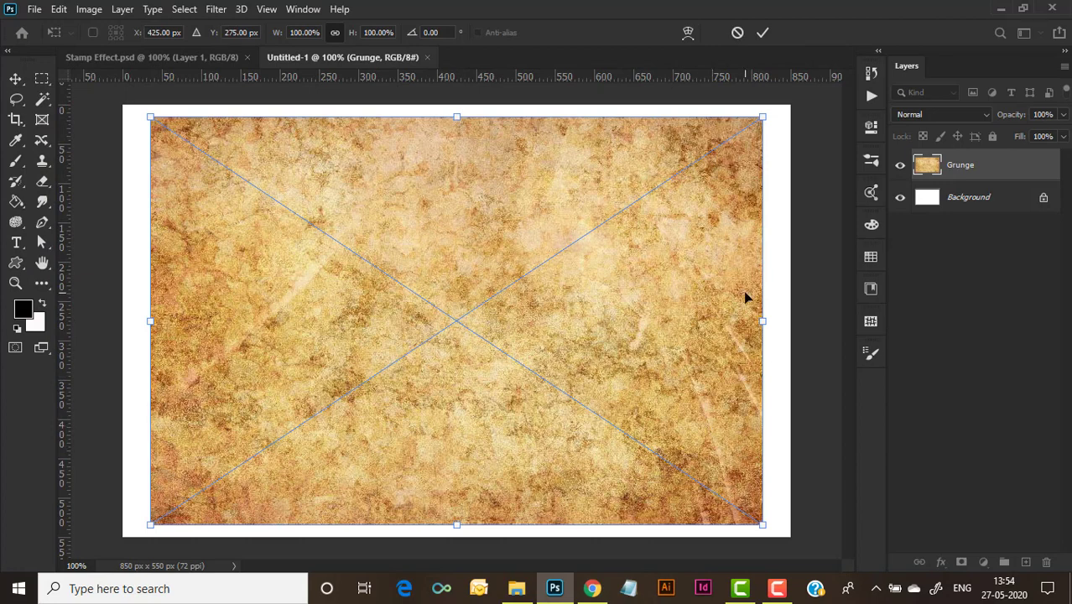
{"action": "left_click_drag", "start_coordinate": [758, 120], "coordinate": [795, 106]}
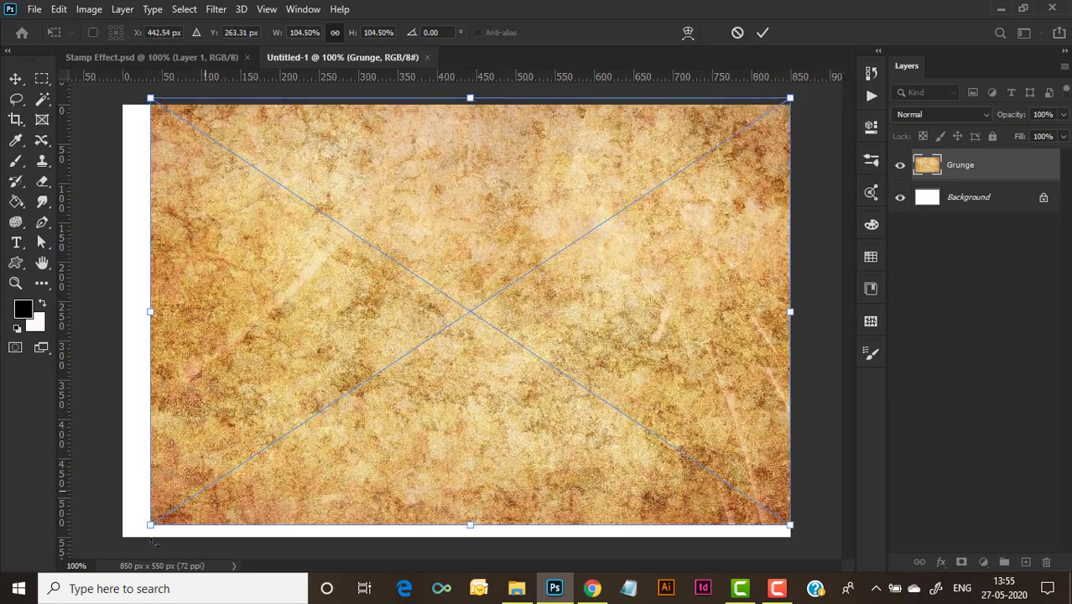
{"action": "left_click_drag", "start_coordinate": [151, 526], "coordinate": [119, 545]}
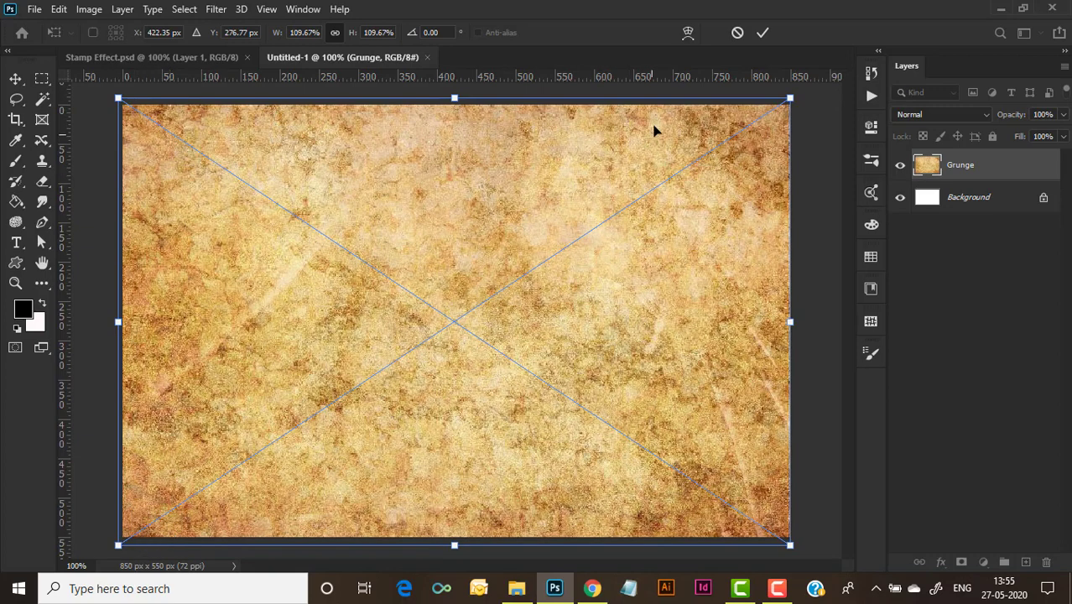
{"action": "left_click", "coordinate": [763, 34]}
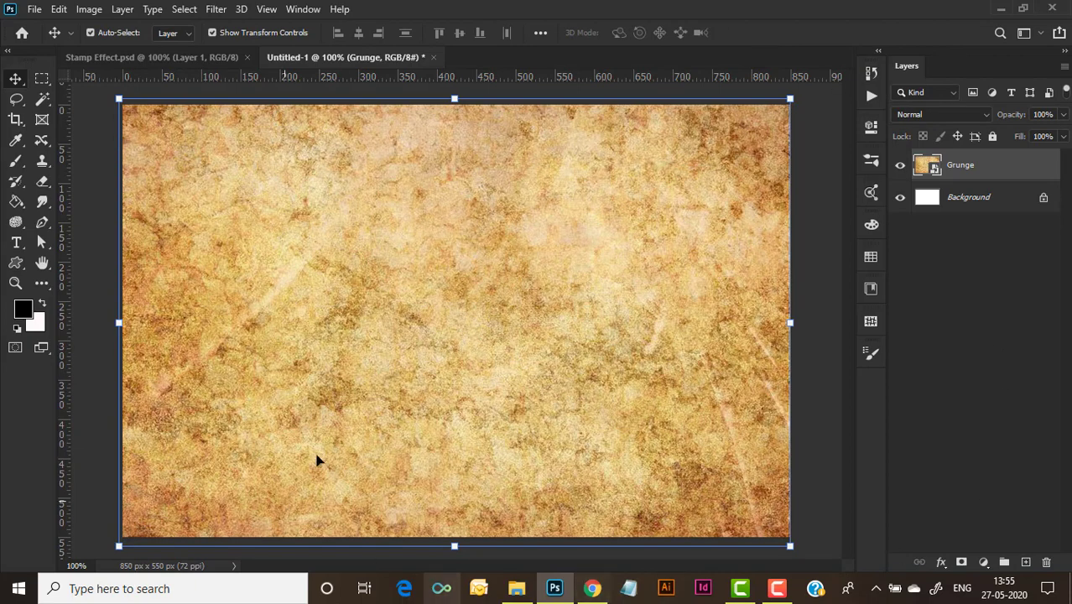
With the Ellipse tool, draw an unfilled circle about 456 px in diameter with a black 12.87 px stroke around the canvas middle
{"action": "left_click", "coordinate": [23, 267]}
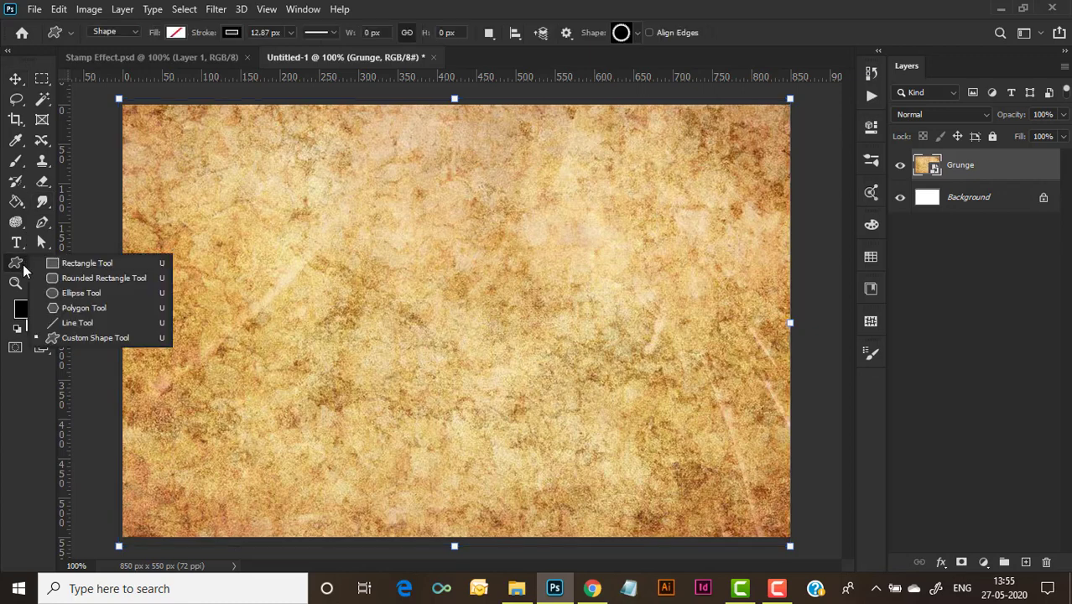
{"action": "left_click", "coordinate": [83, 294]}
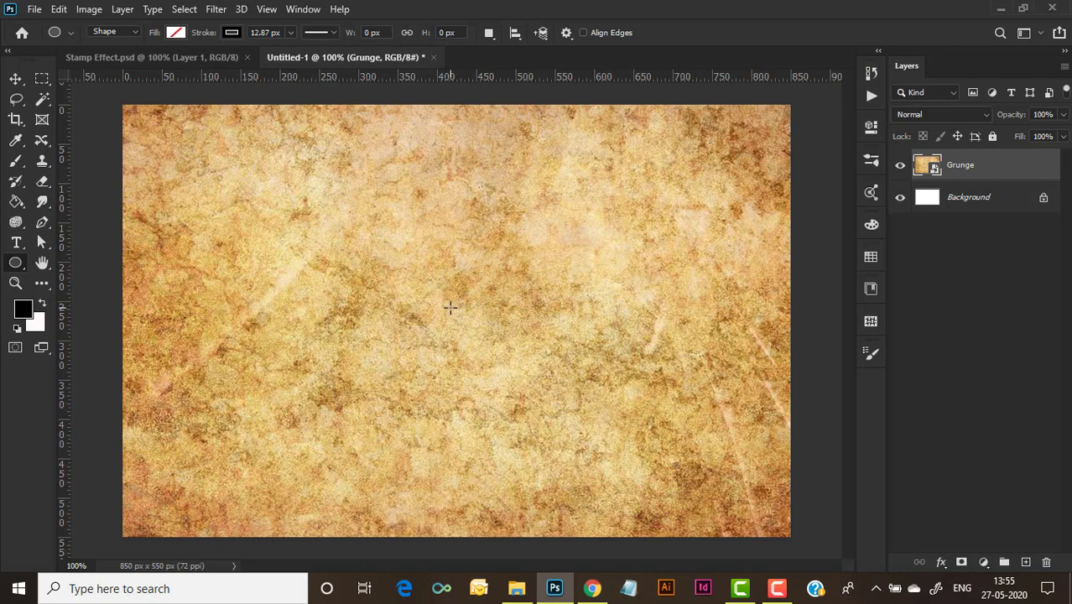
{"action": "left_click_drag", "start_coordinate": [449, 308], "coordinate": [698, 487]}
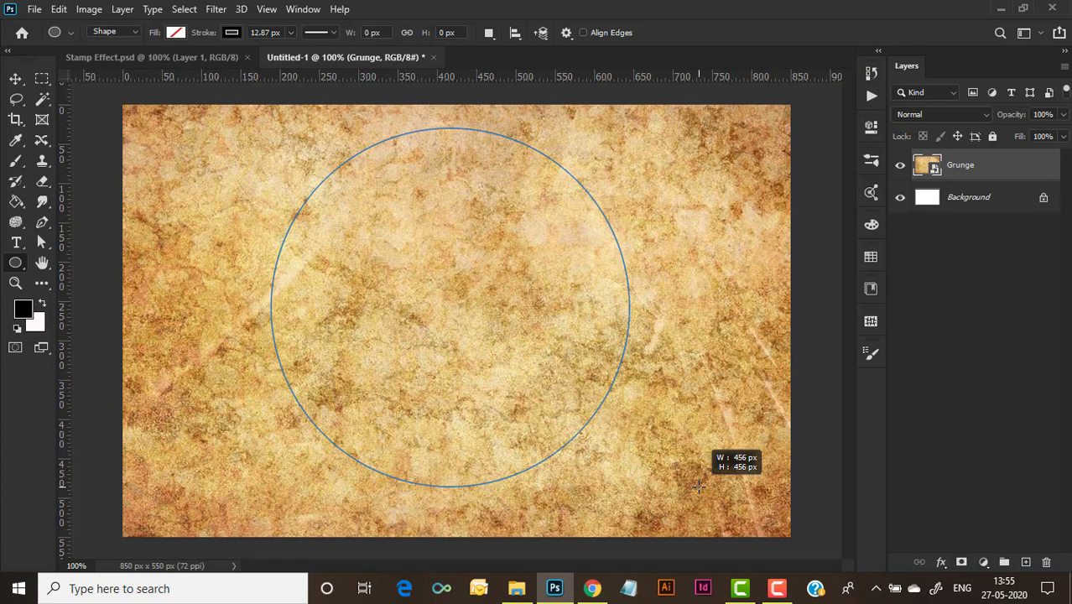
{"action": "left_click_drag", "start_coordinate": [698, 486], "coordinate": [698, 487]}
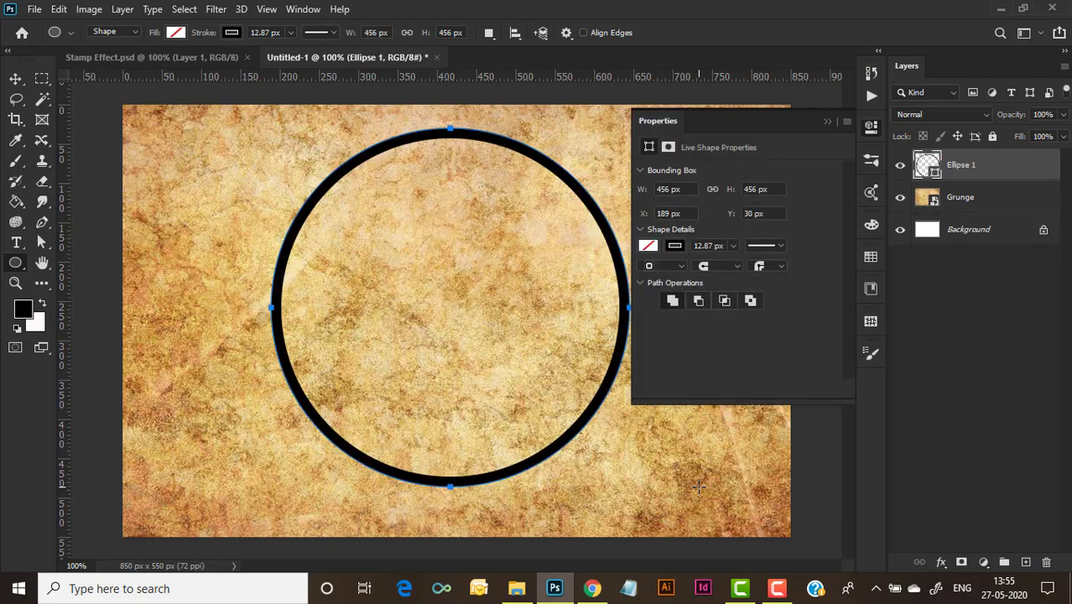
{"action": "left_click", "coordinate": [825, 125]}
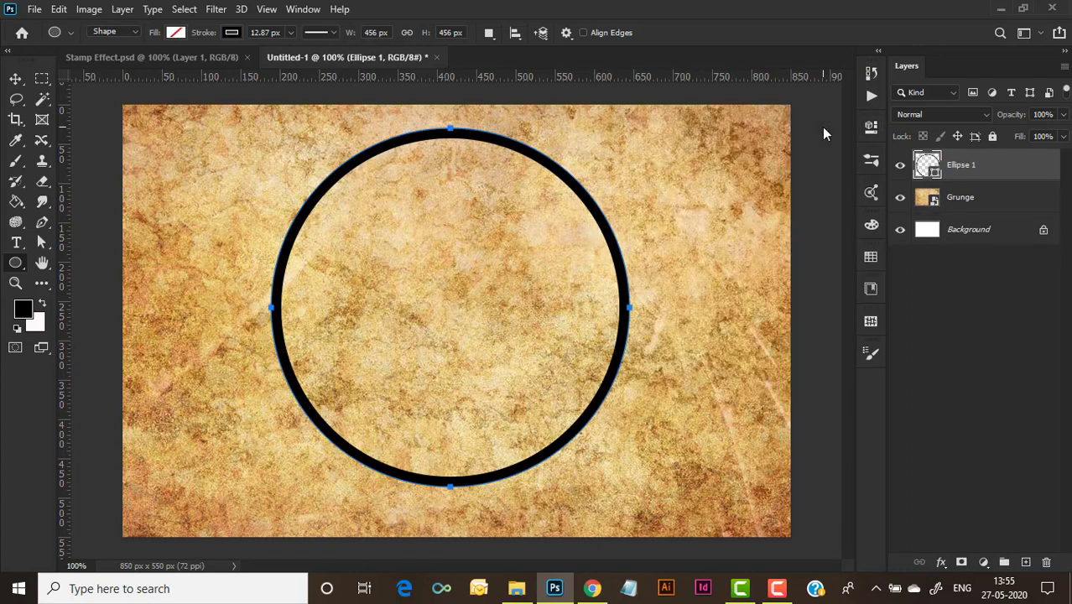
Align the circle and the Grunge layer to each other by their horizontal and vertical centers
{"action": "left_click", "coordinate": [14, 79]}
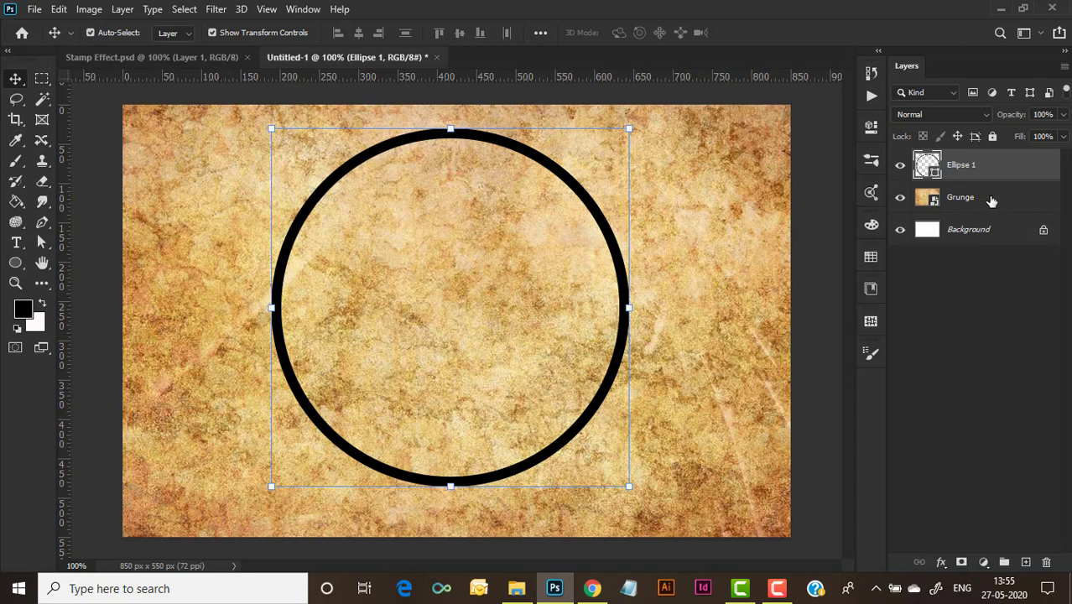
{"action": "left_click", "coordinate": [991, 202], "text": "shift"}
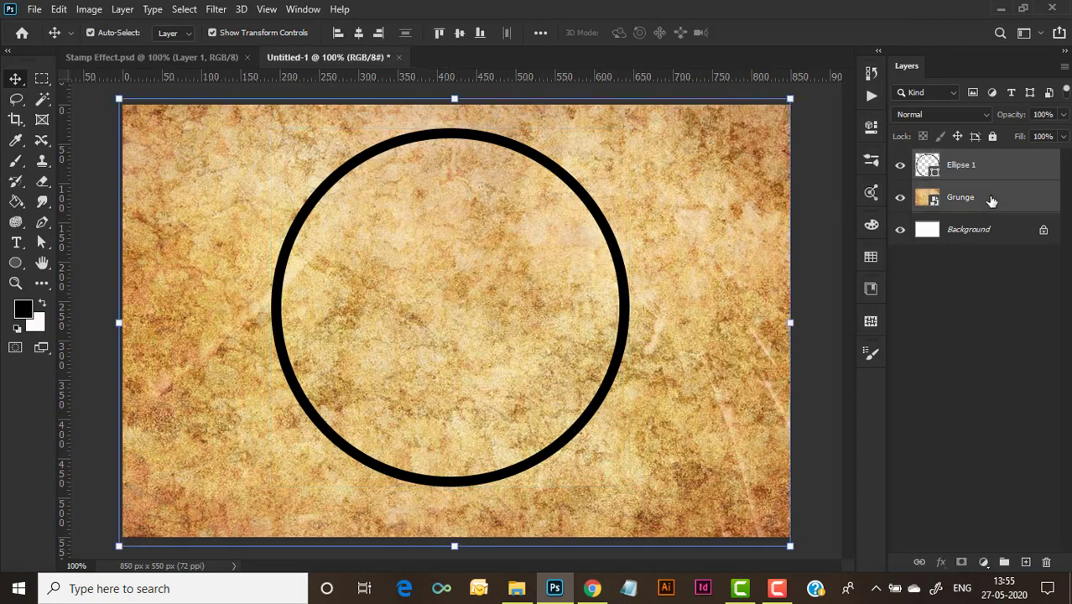
{"action": "left_click", "coordinate": [359, 35]}
{"action": "left_click", "coordinate": [464, 31]}
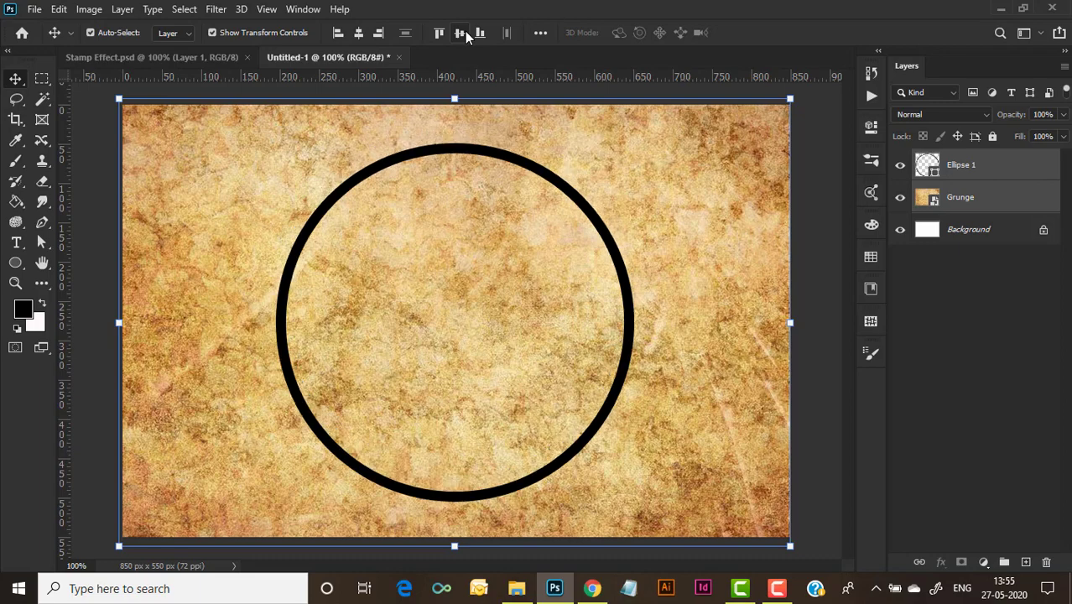
Duplicate the Ellipse 1 layer three times in place
{"action": "left_click", "coordinate": [973, 178]}
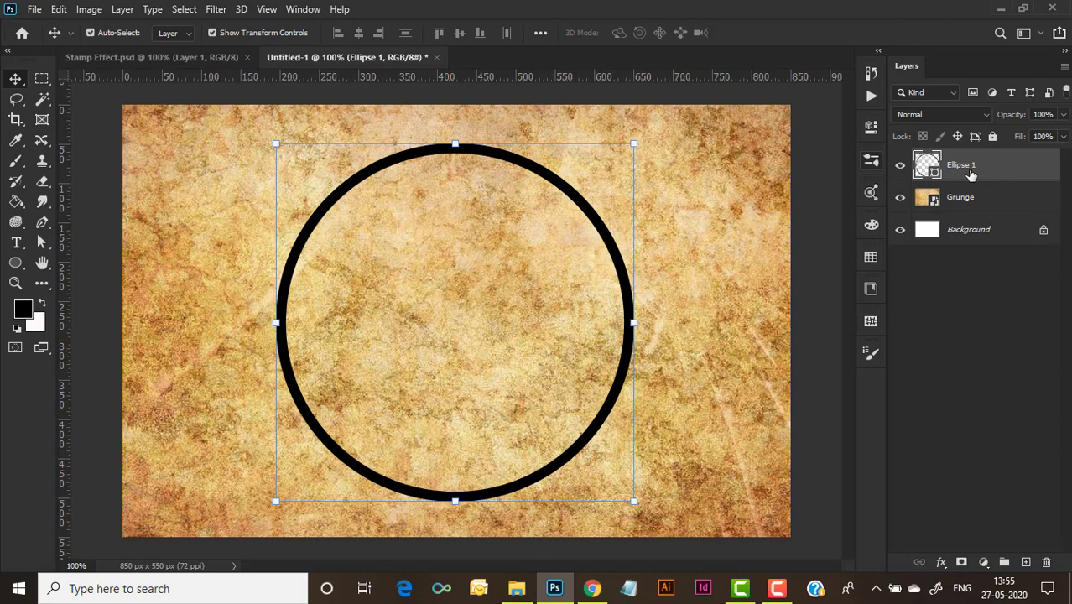
{"action": "key", "text": "ctrl"}
{"action": "key", "text": "ctrl+j"}
{"action": "key", "text": "ctrl+j"}
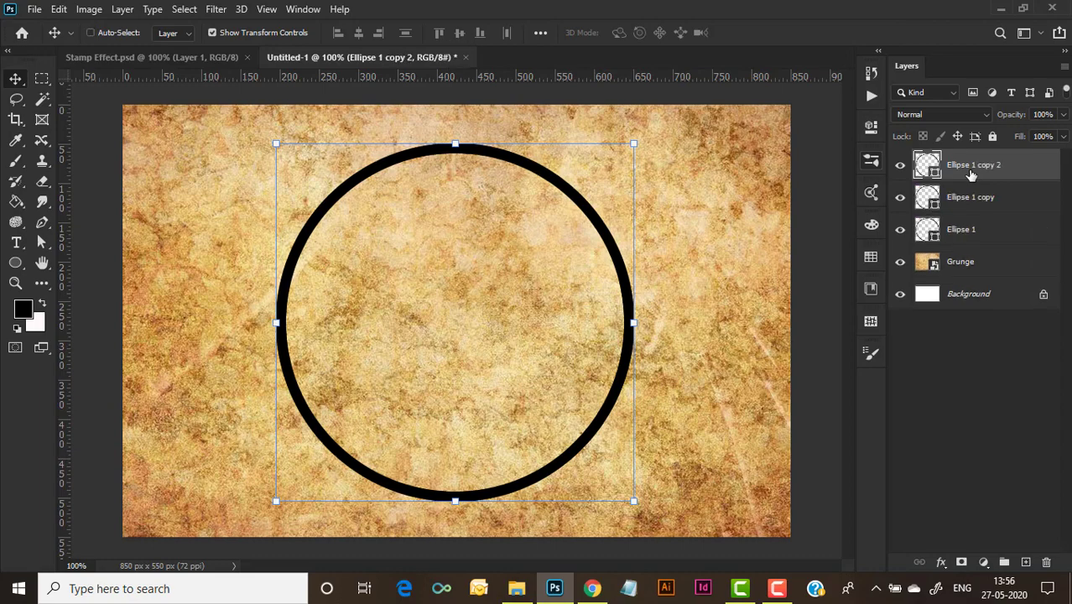
{"action": "key", "text": "ctrl+j"}
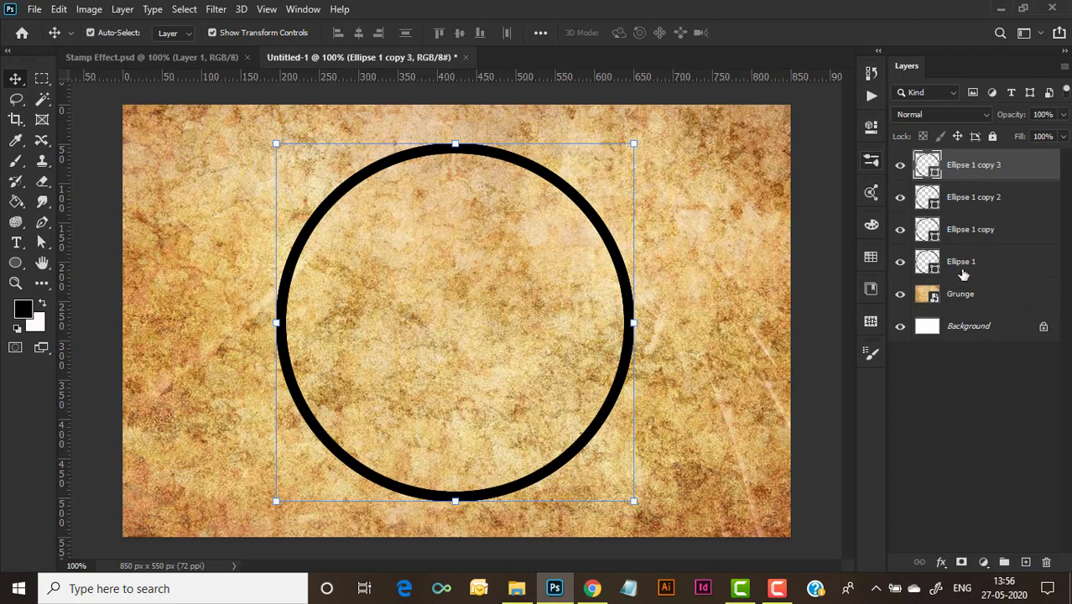
Rename the Ellipse 1 layer to Circle 1 and the Ellipse 1 copy layer to Circle 2
{"action": "double_click", "coordinate": [967, 267]}
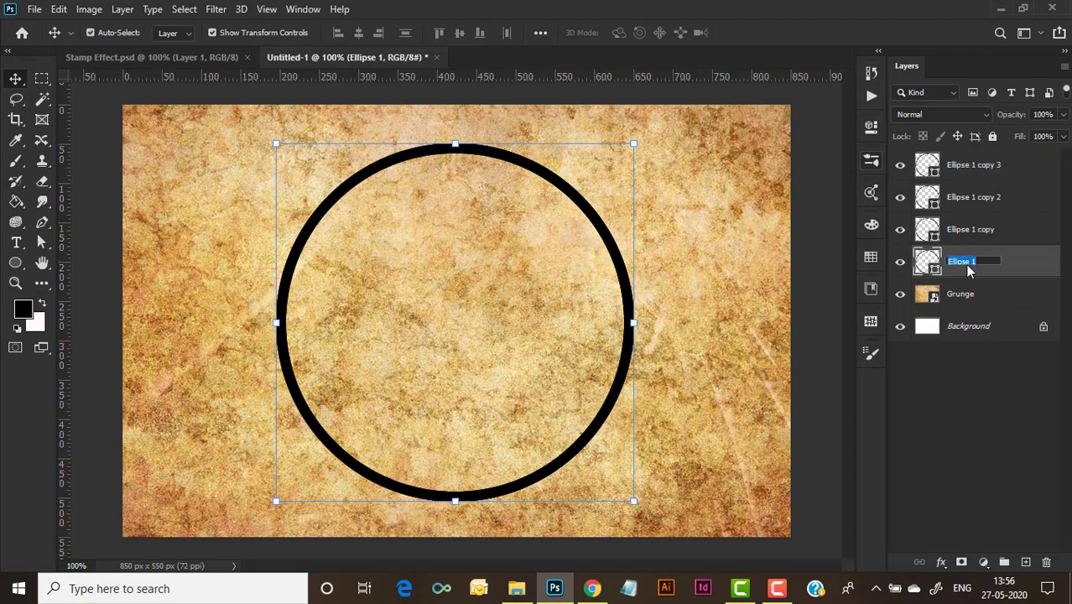
{"action": "type", "text": "c"}
{"action": "key", "text": "BackSpace"}
{"action": "type", "text": "circle 1"}
{"action": "key", "text": "Return"}
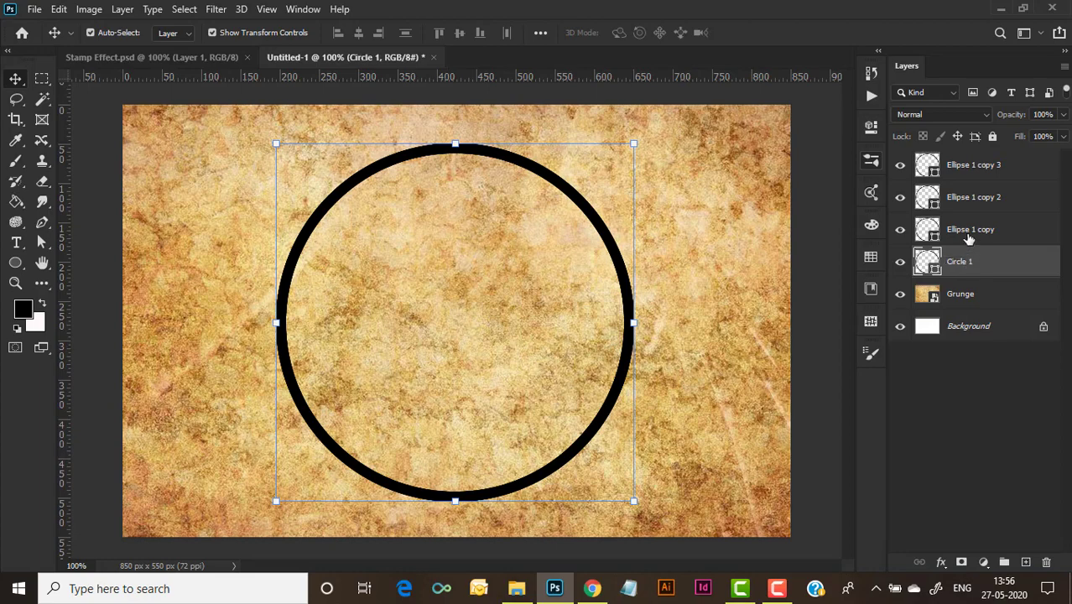
{"action": "double_click", "coordinate": [969, 235]}
{"action": "type", "text": "C"}
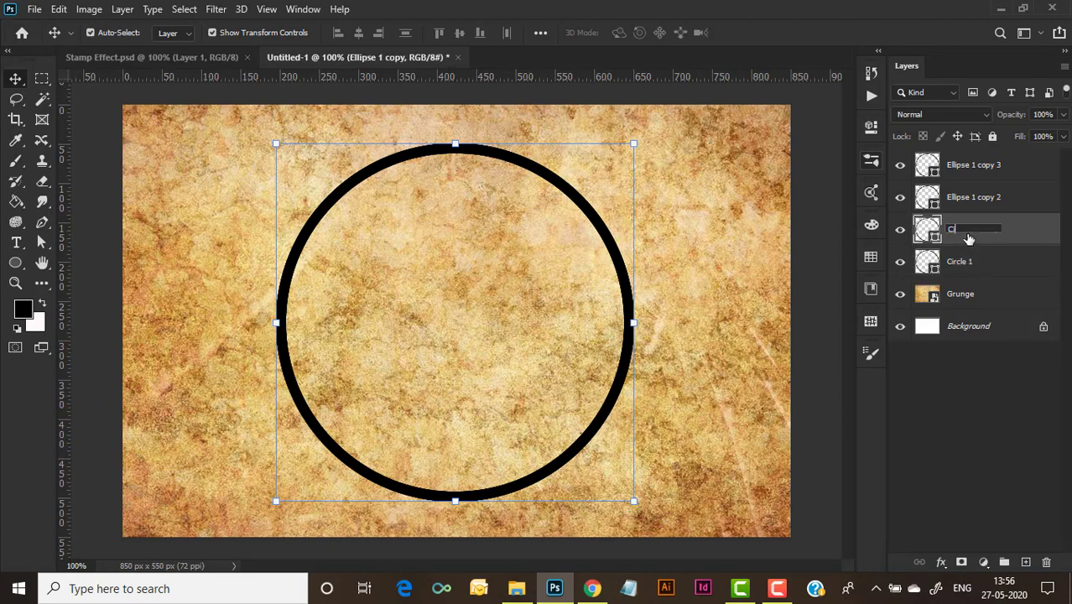
{"action": "type", "text": "ircle 2"}
{"action": "key", "text": "Return"}
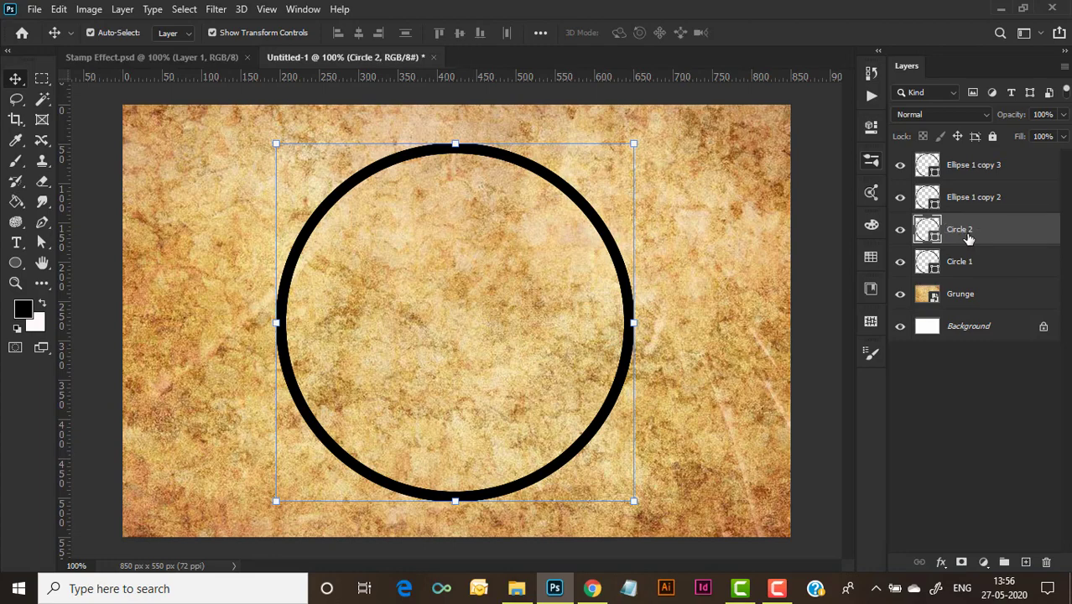
Rename the Ellipse 1 copy 2 layer to Circle 3 and the Ellipse 1 copy 3 layer to Circle 4
{"action": "double_click", "coordinate": [951, 197]}
{"action": "type", "text": "C"}
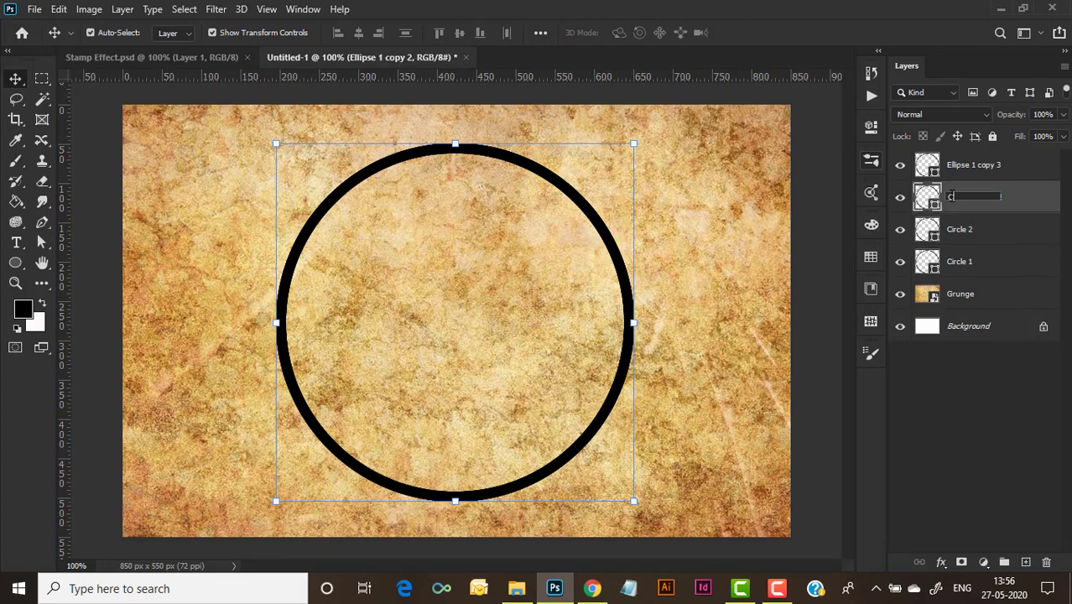
{"action": "type", "text": "ircle 3"}
{"action": "key", "text": "Return"}
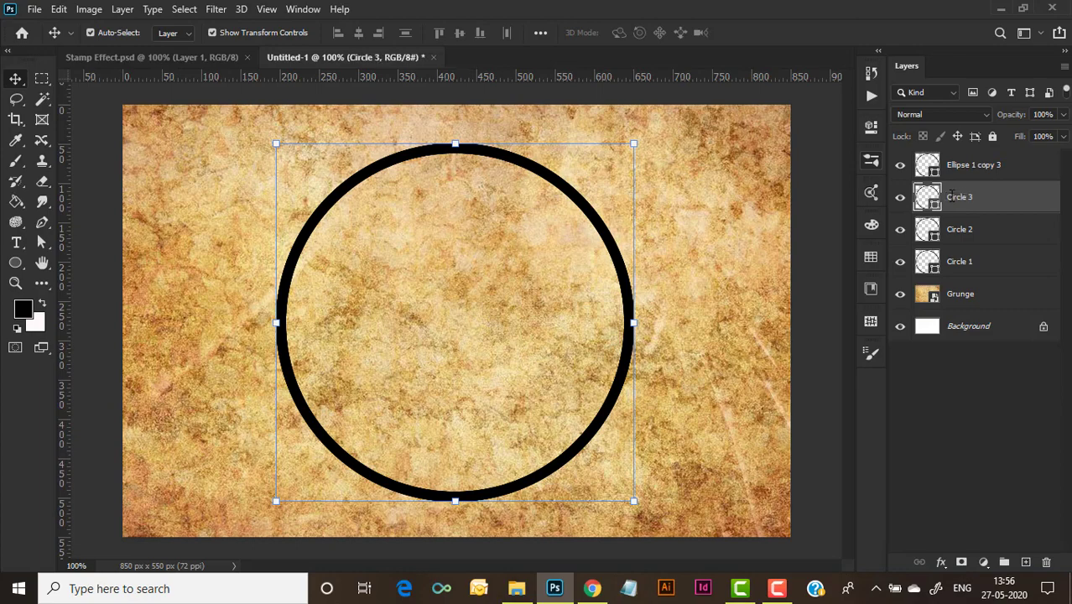
{"action": "double_click", "coordinate": [985, 164]}
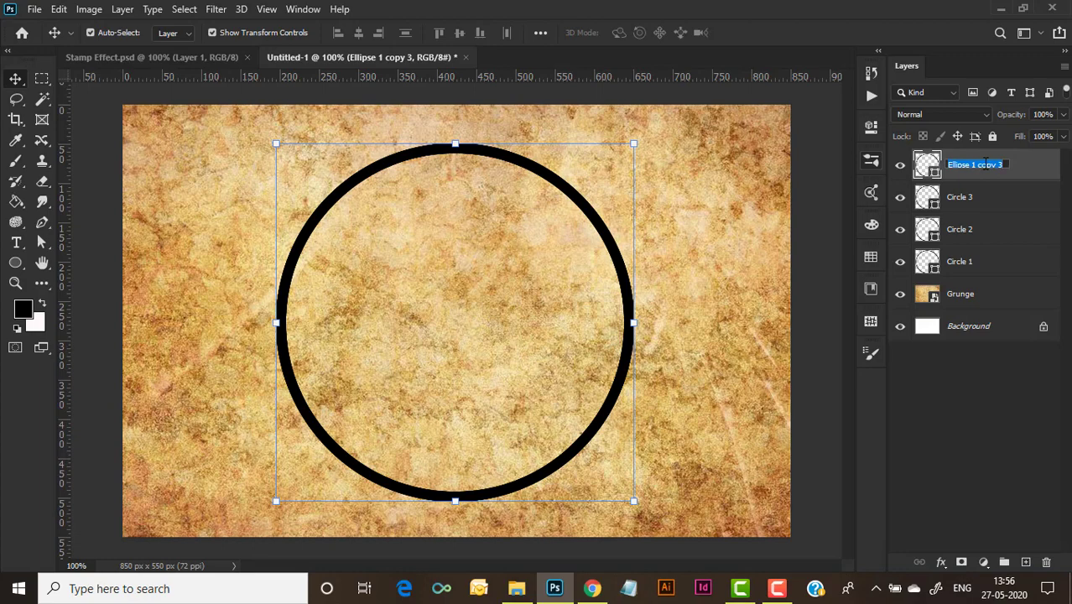
{"action": "type", "text": "Circle 4"}
{"action": "key", "text": "Return"}
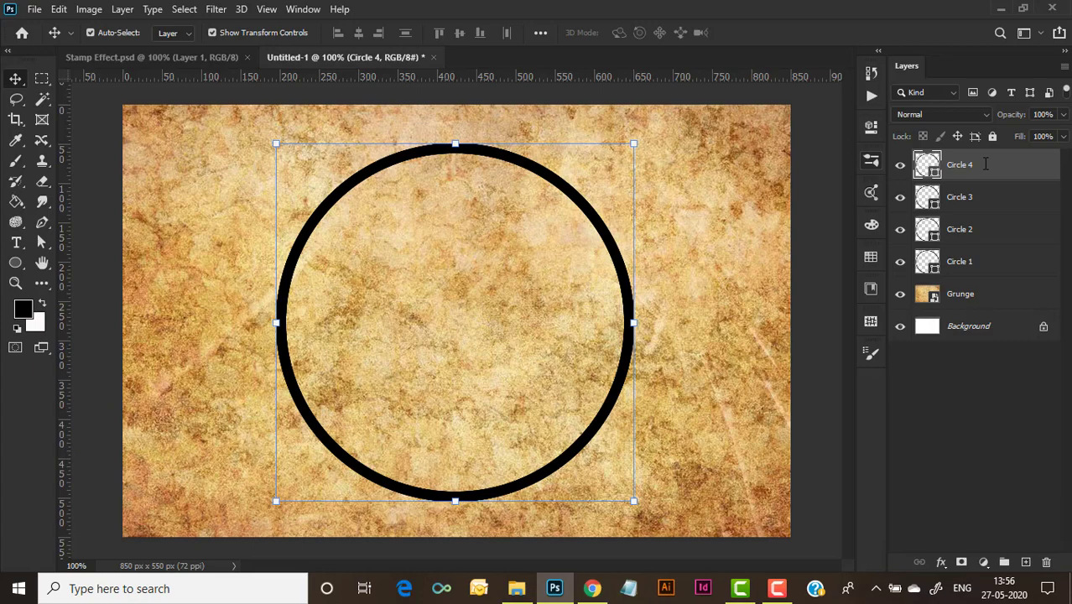
Add a 6 px black stroke positioned inside to the Circle 1 layer through its layer style
{"action": "left_click", "coordinate": [967, 263]}
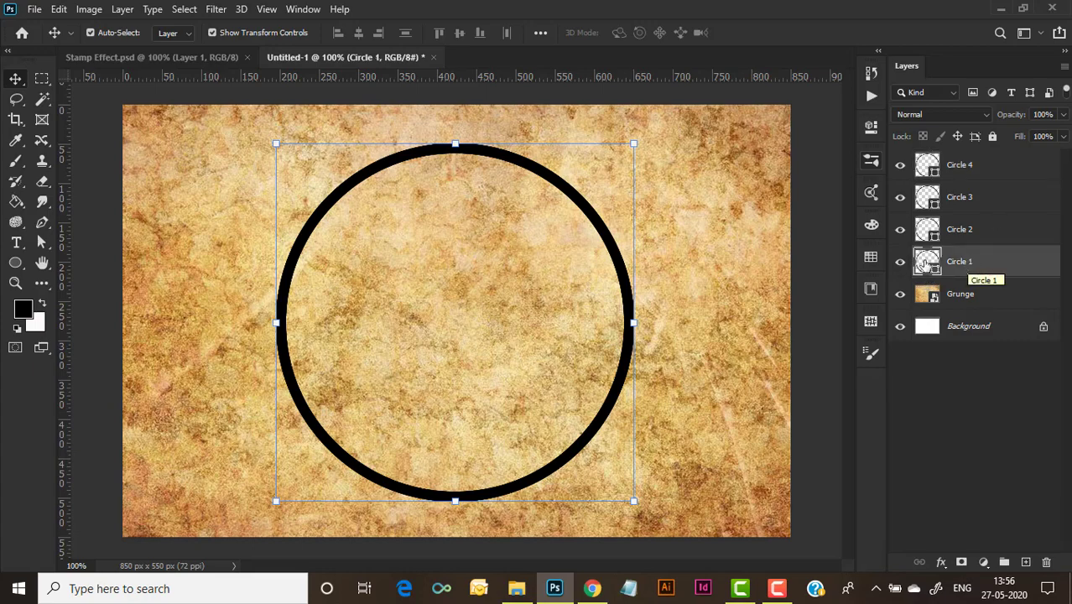
{"action": "double_click", "coordinate": [988, 270]}
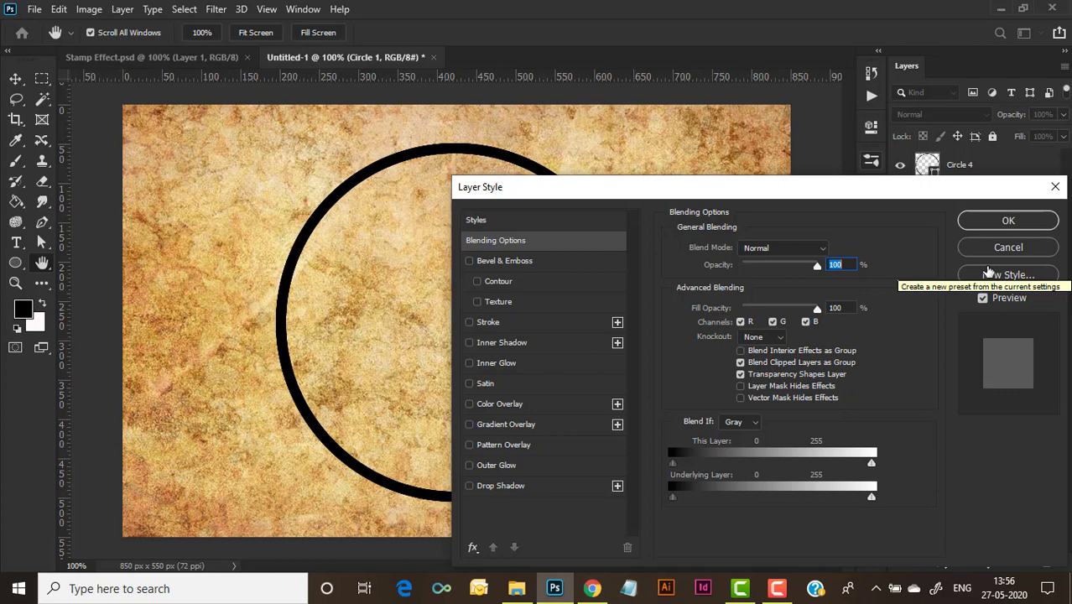
{"action": "left_click", "coordinate": [500, 323]}
{"action": "double_click", "coordinate": [819, 246]}
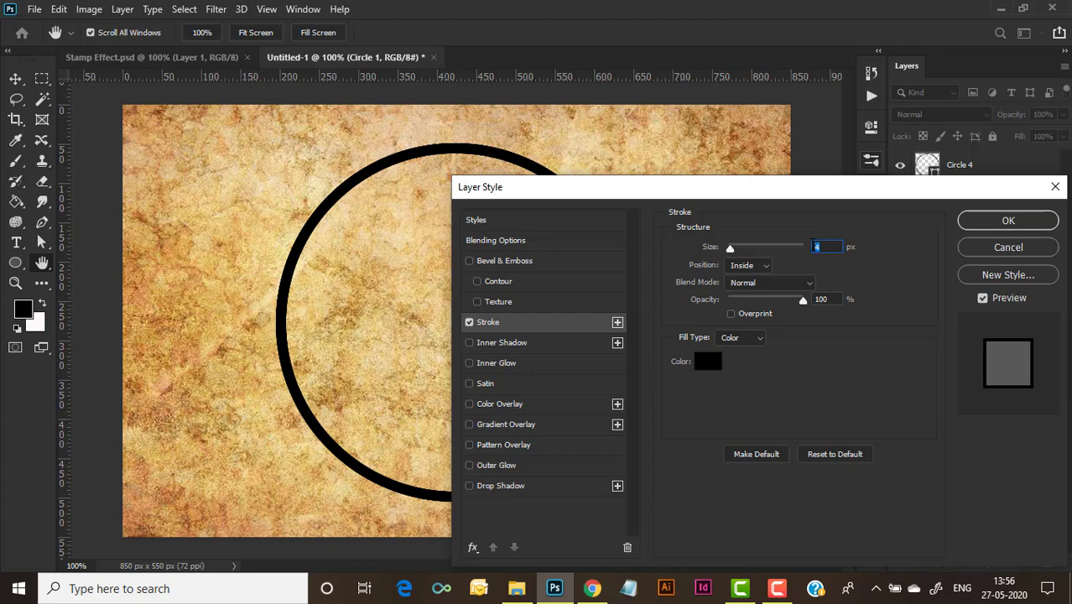
{"action": "type", "text": "6"}
{"action": "left_click_drag", "start_coordinate": [851, 193], "coordinate": [819, 198]}
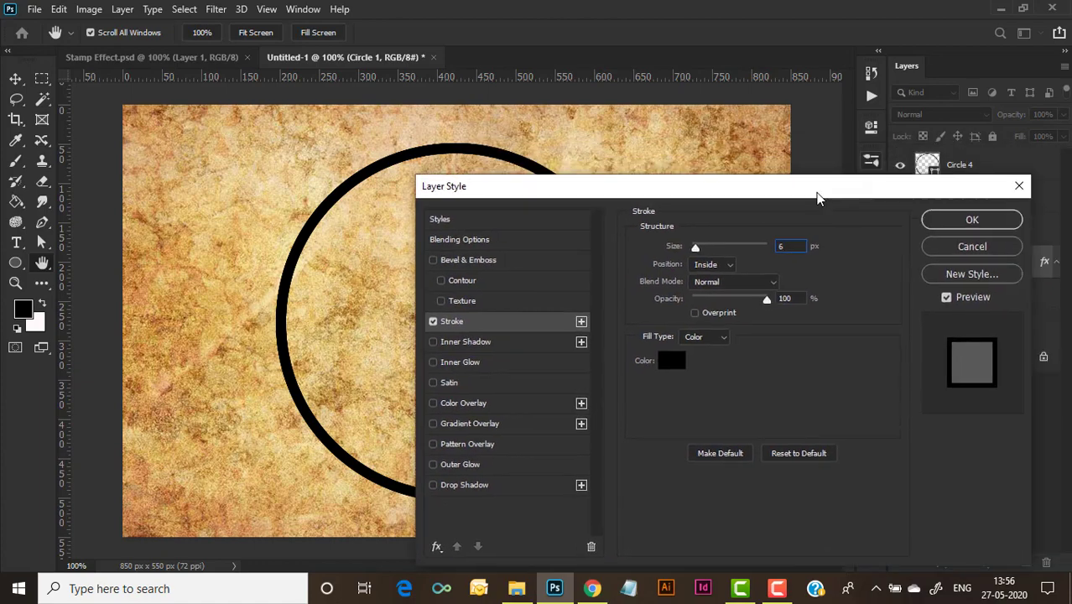
{"action": "left_click", "coordinate": [970, 220]}
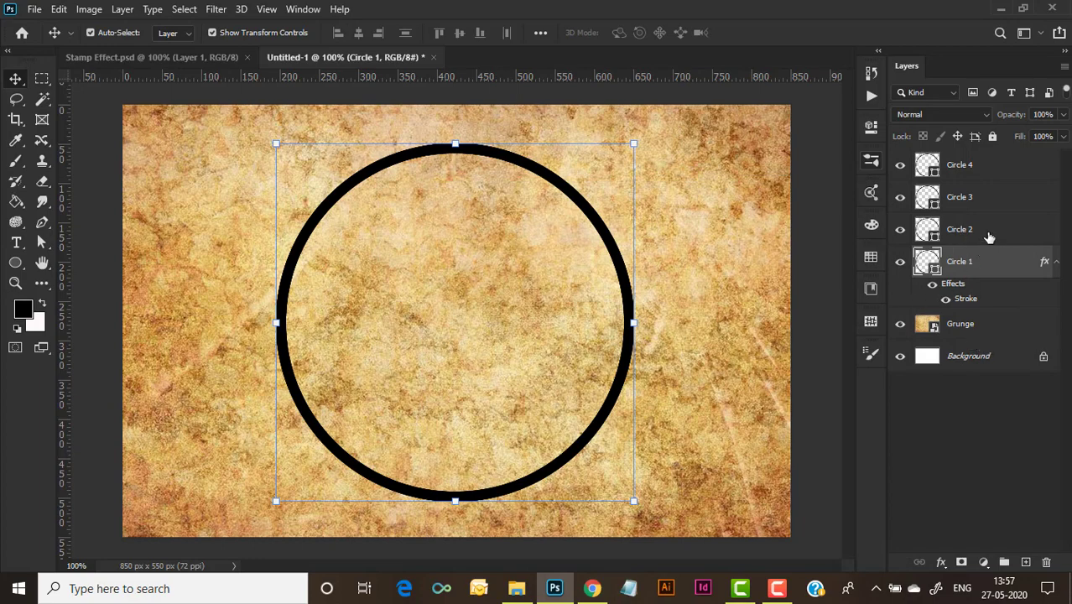
Lower the fill of the Circle 1 layer to 0%
{"action": "left_click", "coordinate": [989, 238]}
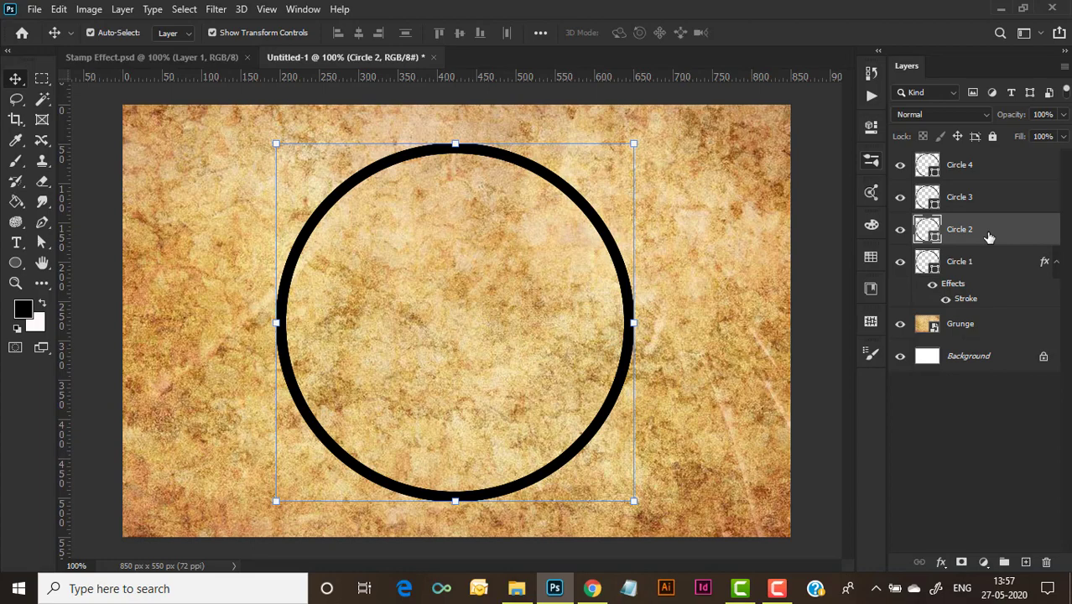
{"action": "left_click", "coordinate": [981, 275]}
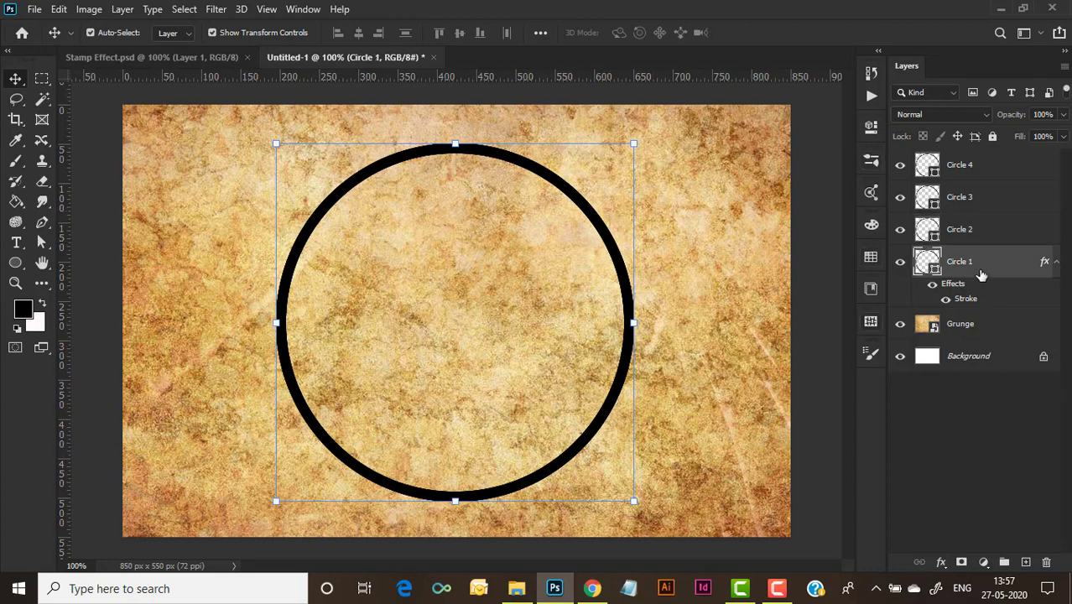
{"action": "left_click", "coordinate": [1062, 139]}
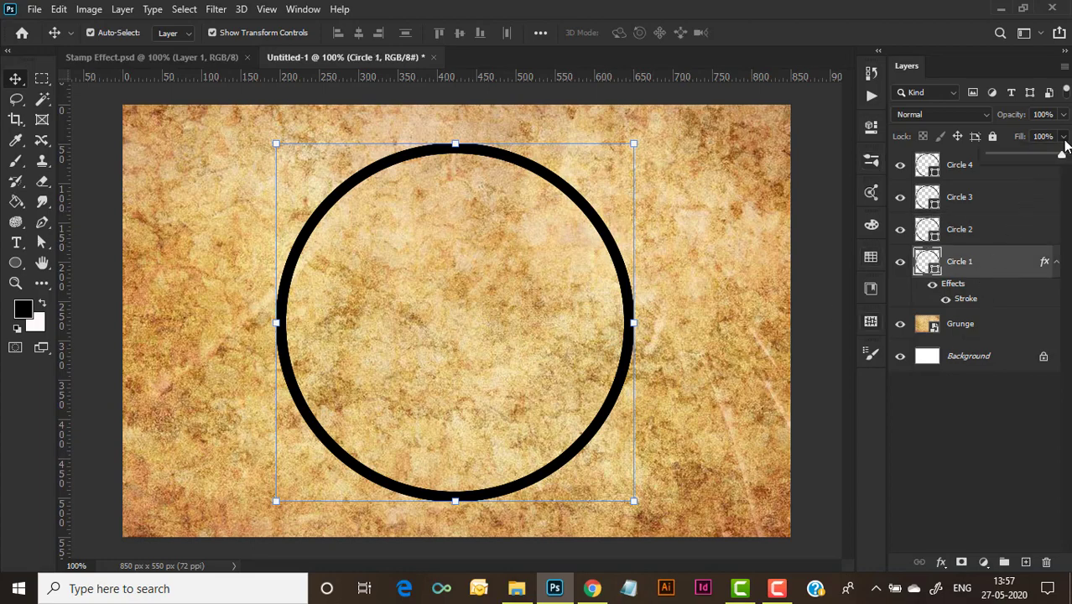
{"action": "left_click_drag", "start_coordinate": [1062, 154], "coordinate": [934, 170]}
Scale the Circle 2 layer proportionally to 95% with Free Transform
{"action": "left_click", "coordinate": [989, 239]}
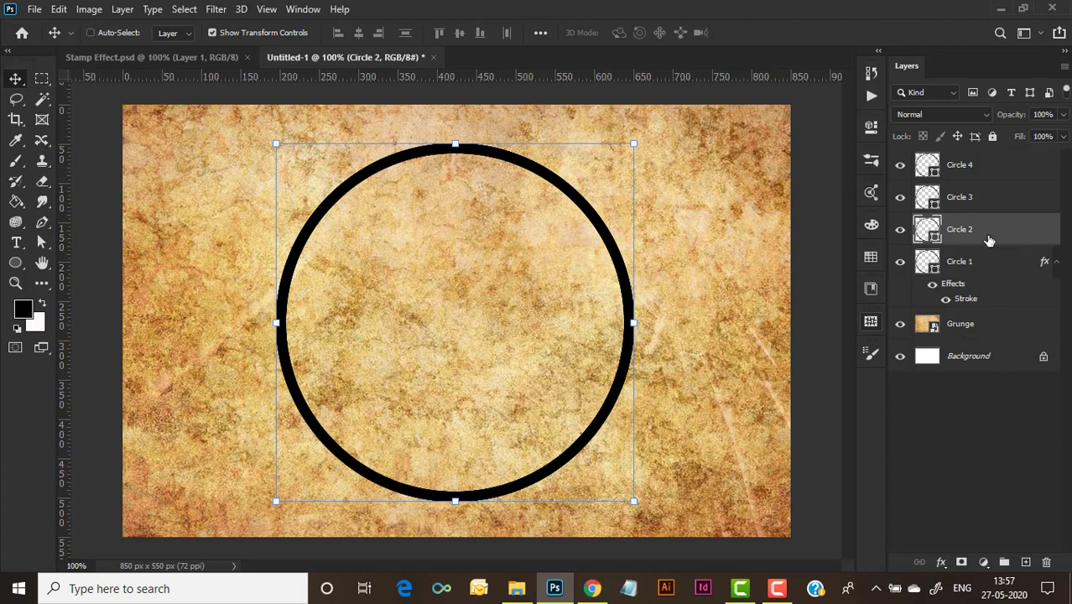
{"action": "key", "text": "ctrl+t"}
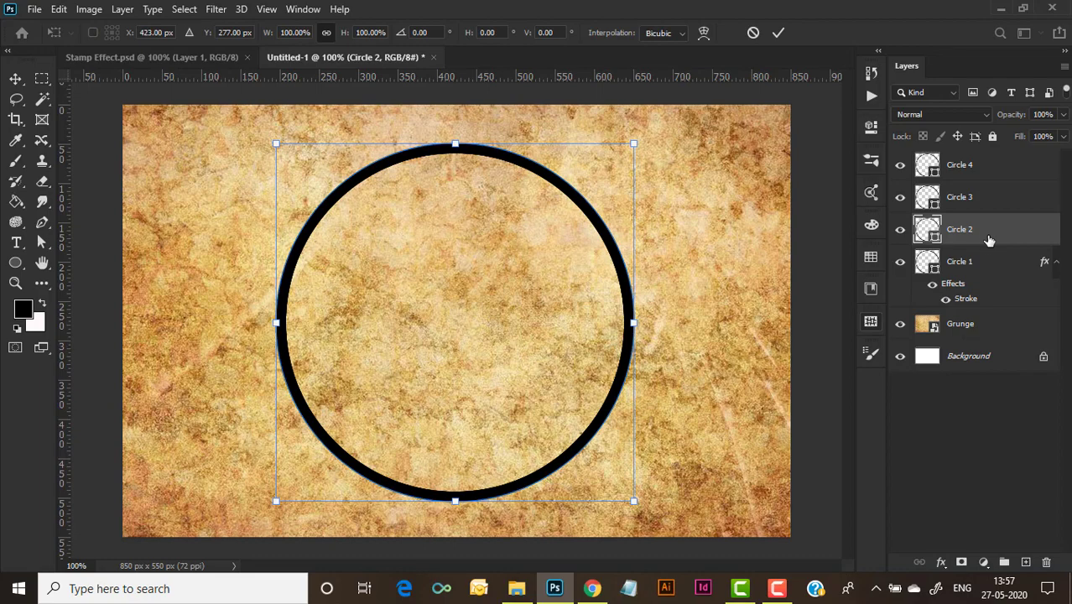
{"action": "left_click", "coordinate": [326, 34]}
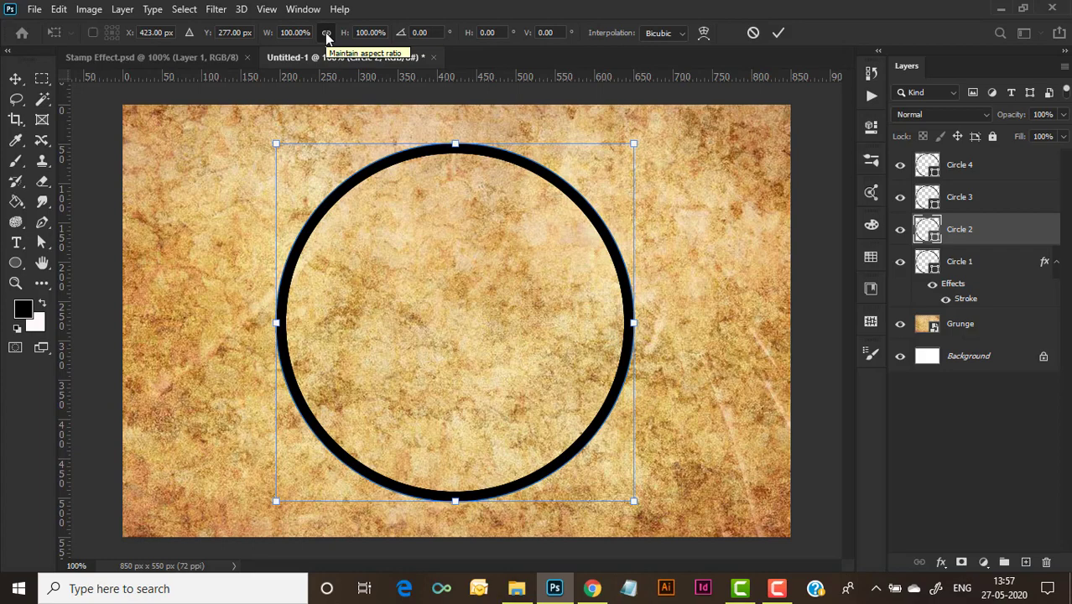
{"action": "left_click", "coordinate": [382, 31]}
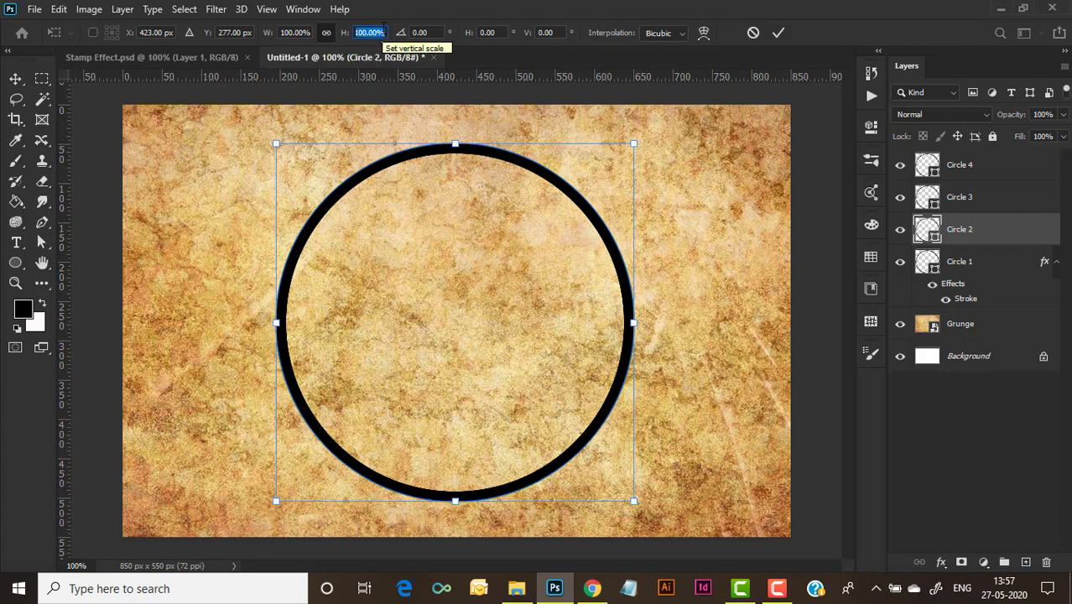
{"action": "type", "text": "95"}
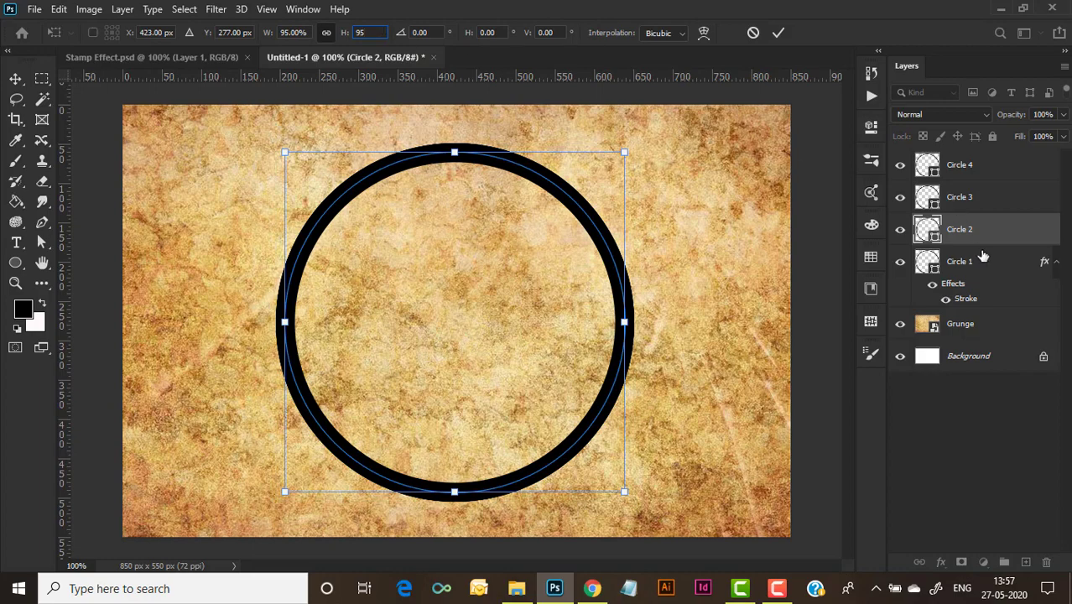
{"action": "key", "text": "Return"}
{"action": "key", "text": "Return"}
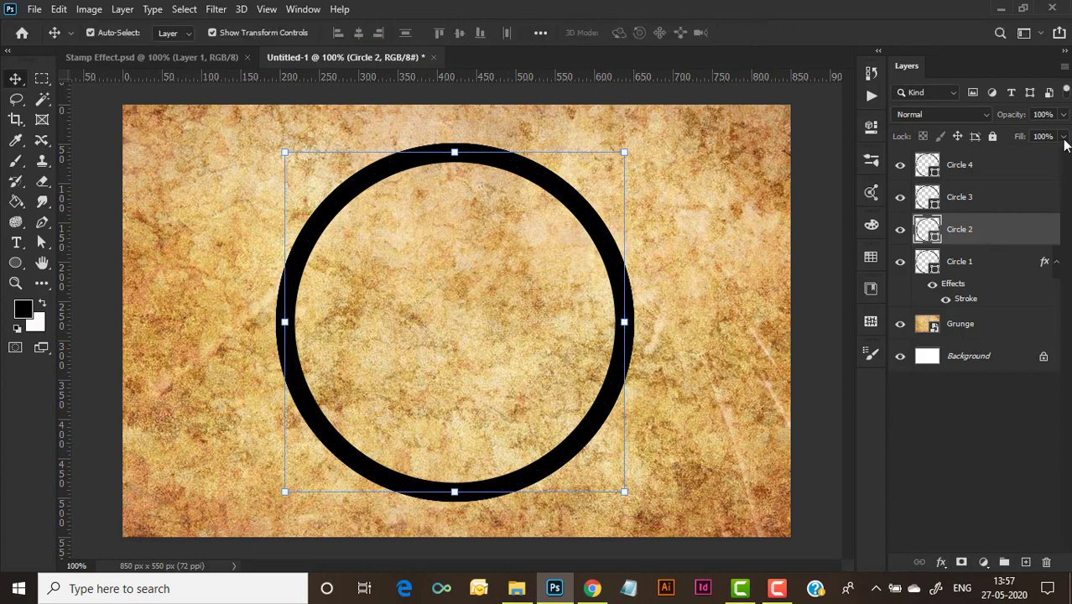
Set the fill of the Circle 2 layer to 0% and give it a 4 px black inside stroke
{"action": "left_click", "coordinate": [1063, 136]}
{"action": "left_click_drag", "start_coordinate": [1062, 157], "coordinate": [967, 183]}
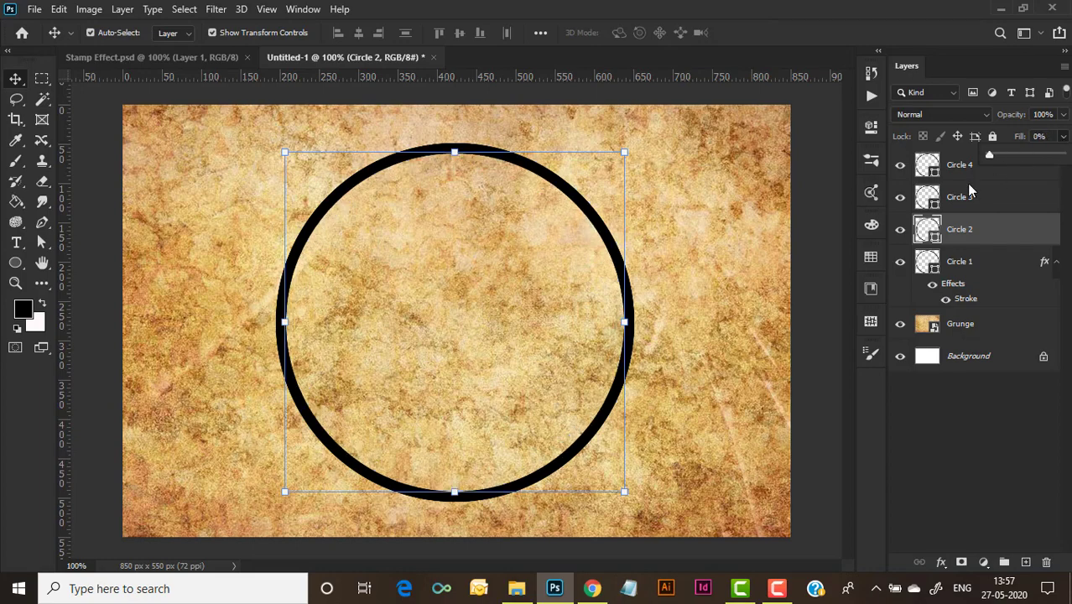
{"action": "left_click", "coordinate": [1013, 245]}
{"action": "double_click", "coordinate": [1013, 245]}
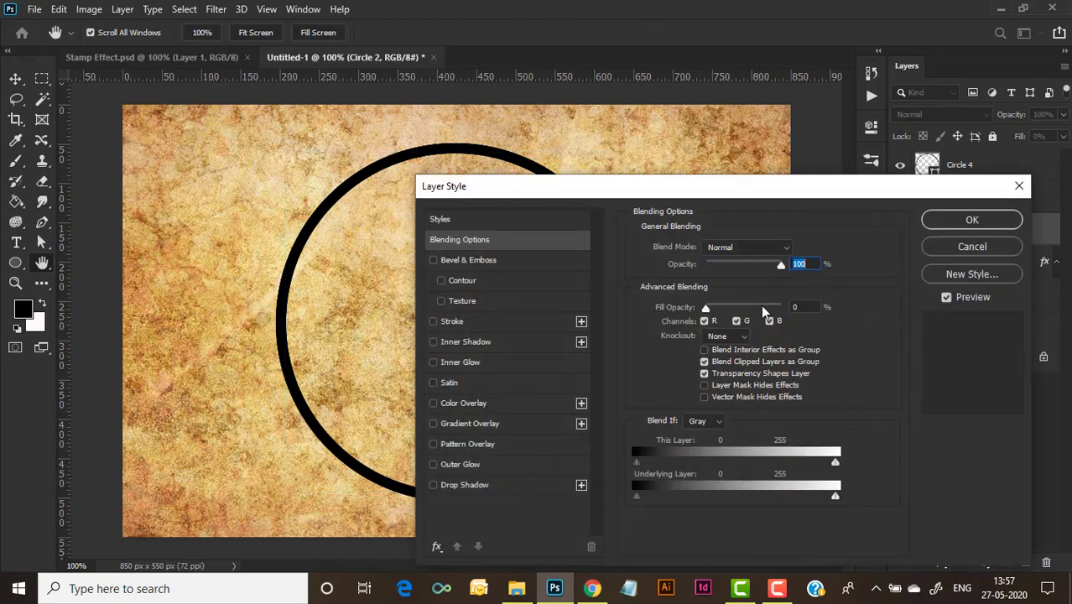
{"action": "left_click", "coordinate": [446, 322]}
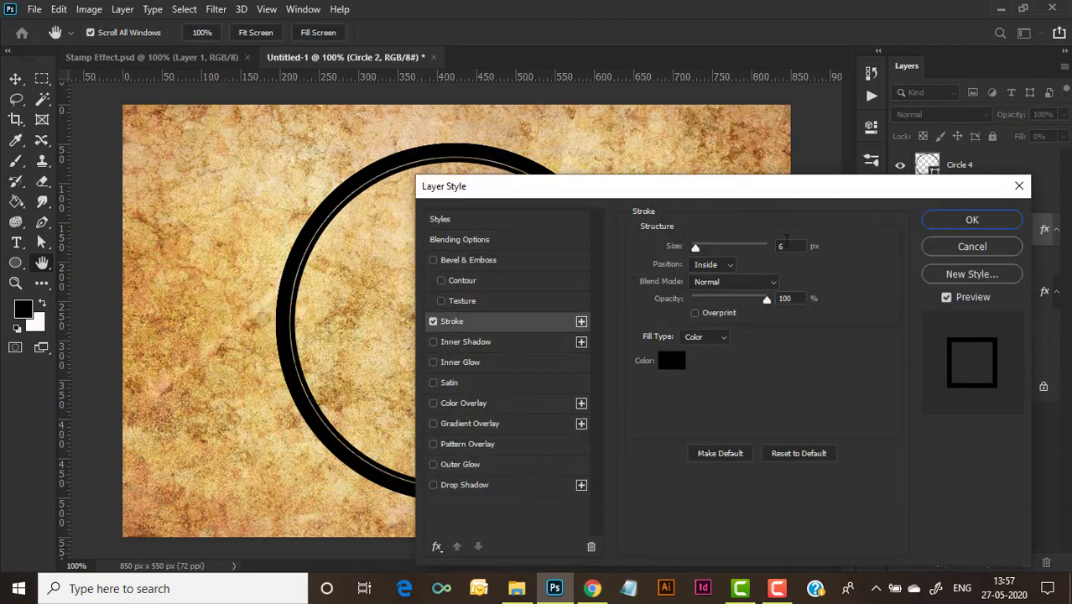
{"action": "double_click", "coordinate": [779, 246]}
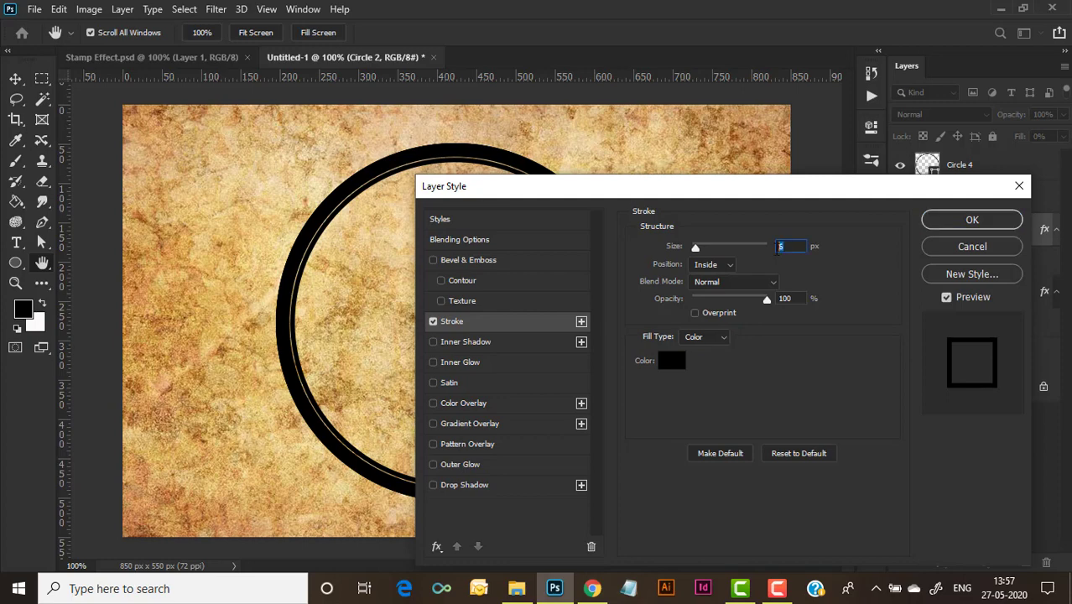
{"action": "type", "text": "4"}
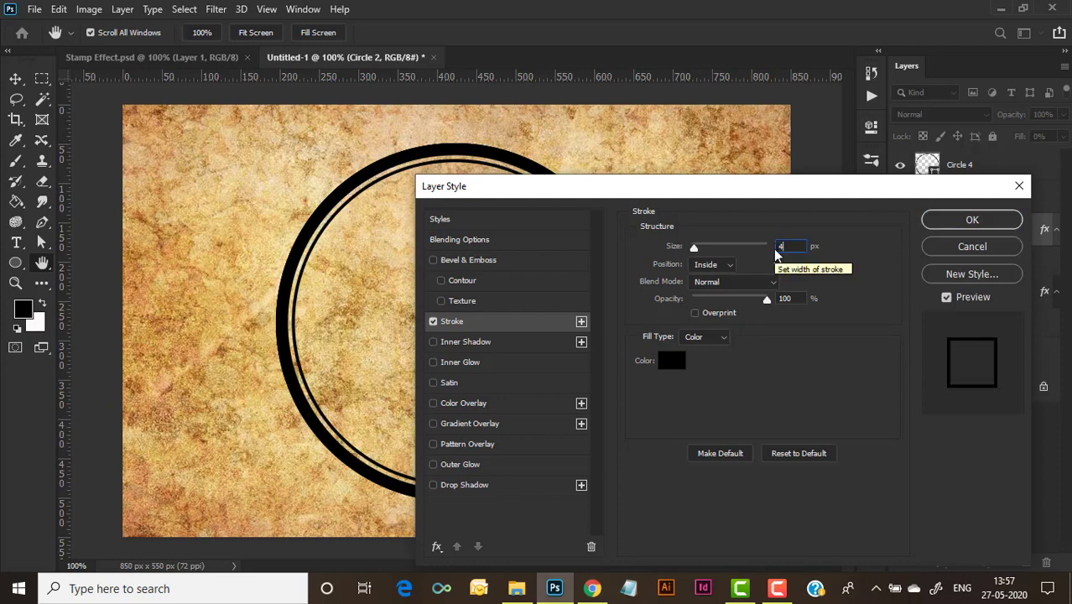
{"action": "left_click", "coordinate": [986, 223]}
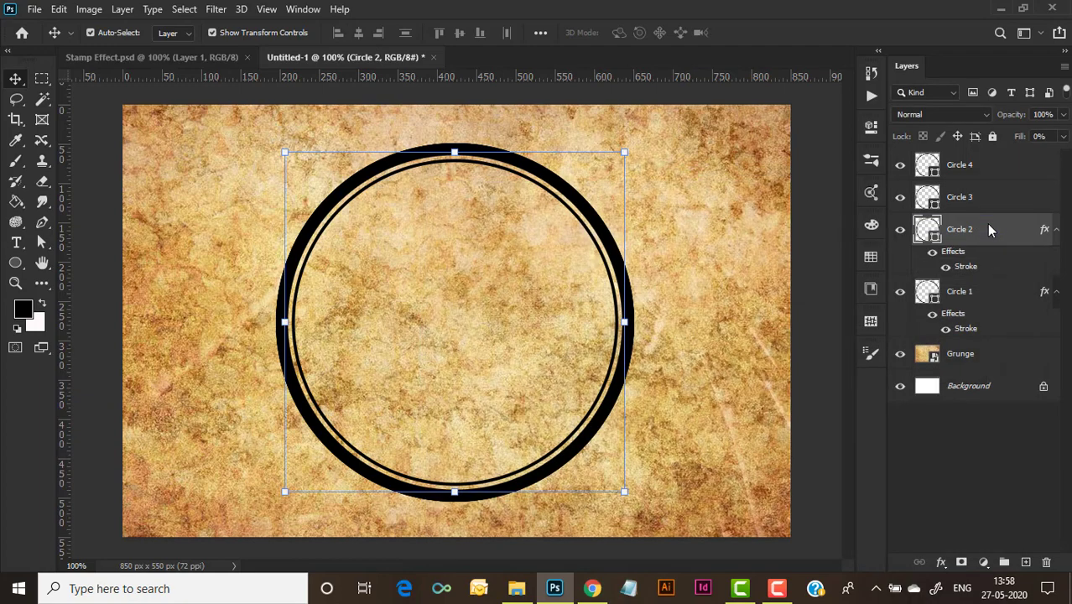
{"action": "left_click", "coordinate": [991, 207]}
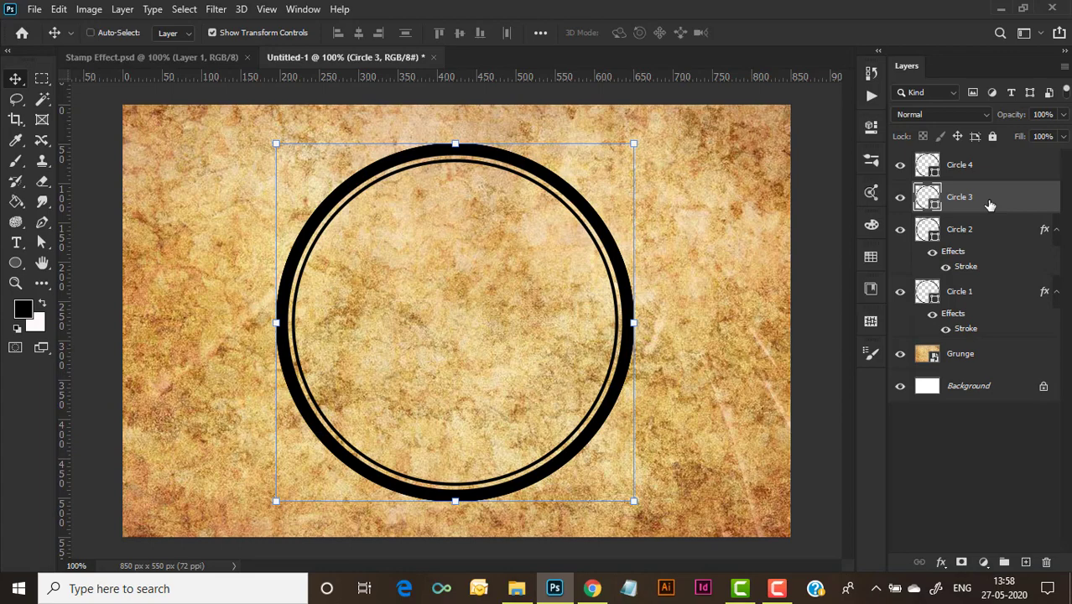
{"action": "key", "text": "ctrl+t"}
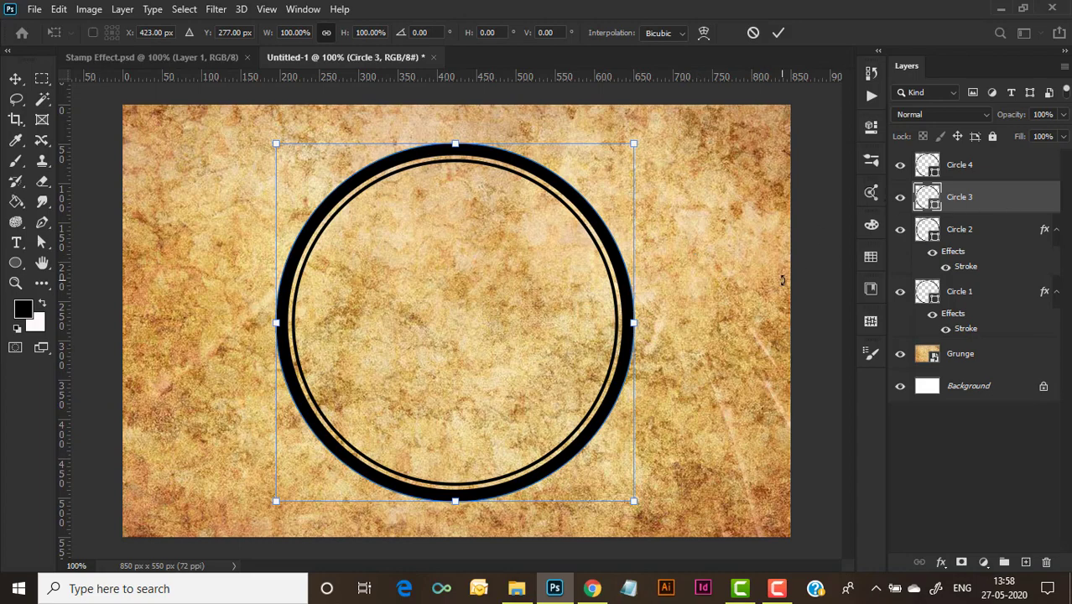
{"action": "left_click", "coordinate": [21, 76]}
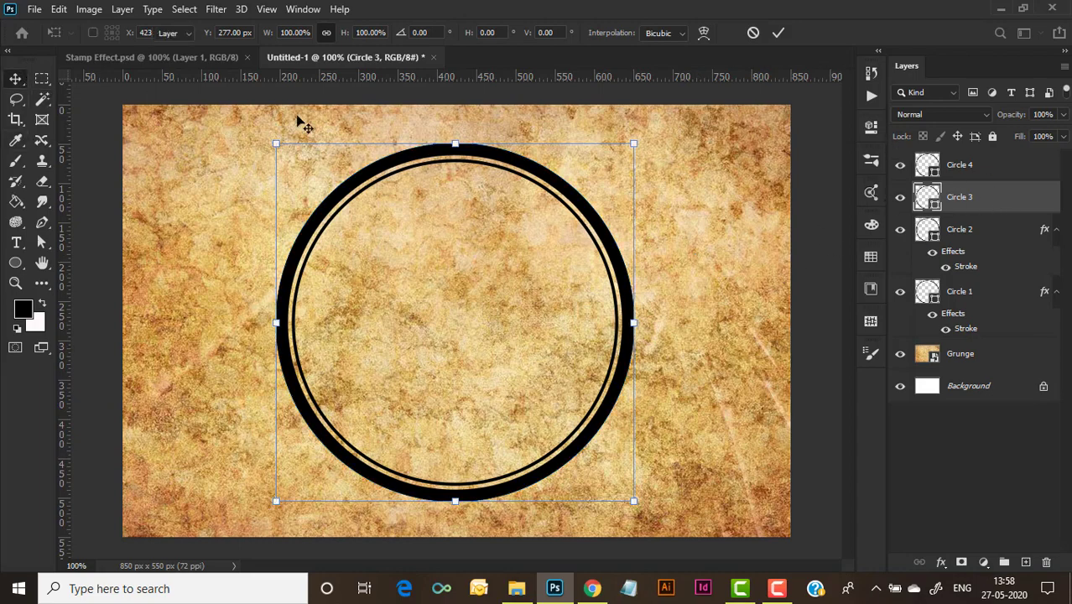
{"action": "left_click", "coordinate": [797, 270]}
{"action": "left_click", "coordinate": [963, 198]}
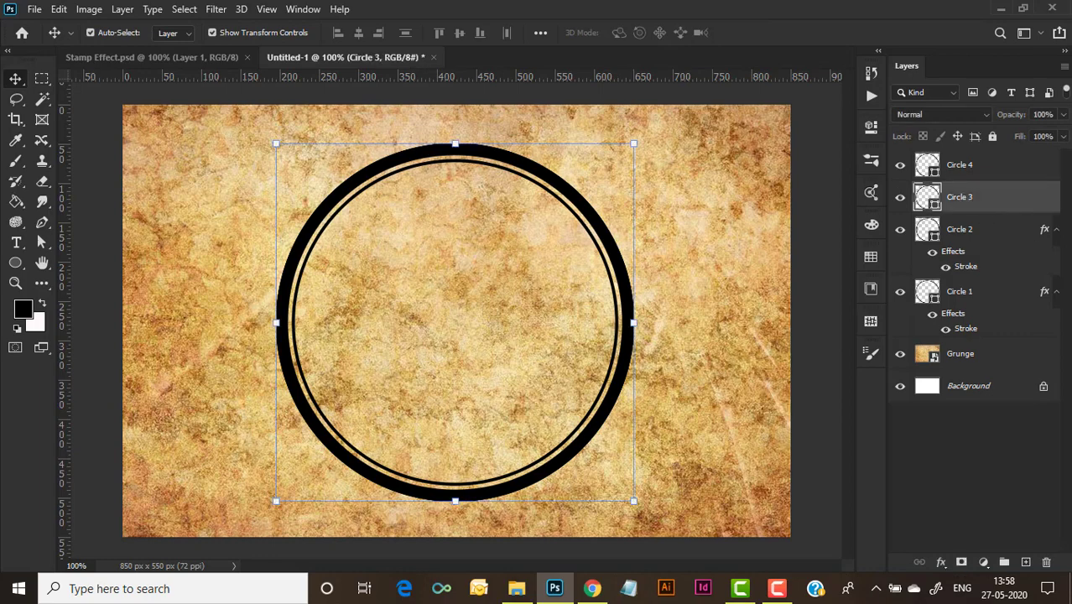
{"action": "key", "text": "ctrl+t"}
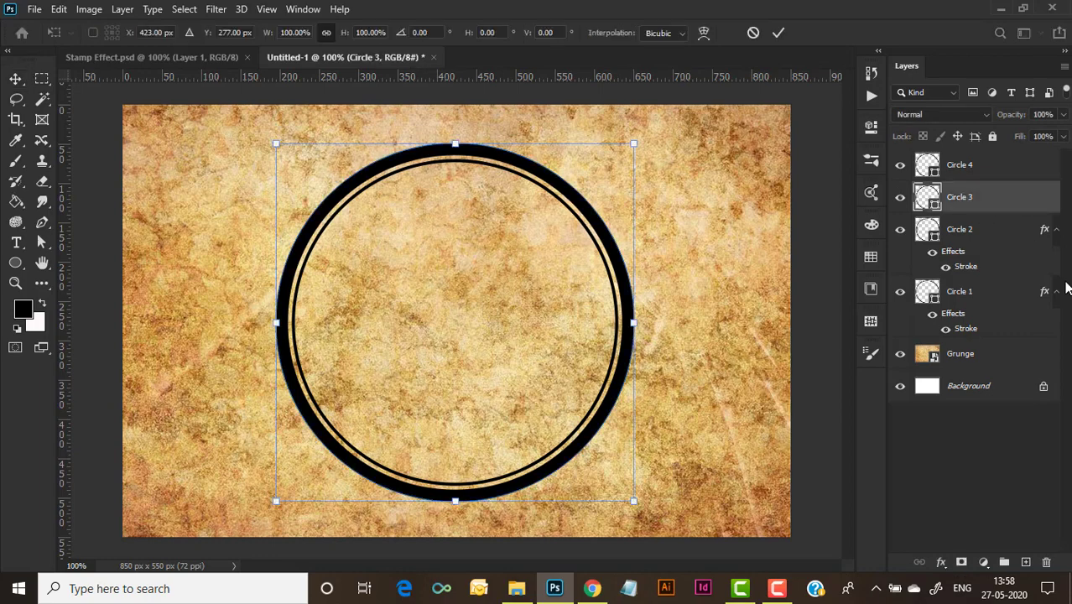
{"action": "left_click", "coordinate": [981, 230]}
{"action": "left_click", "coordinate": [759, 278]}
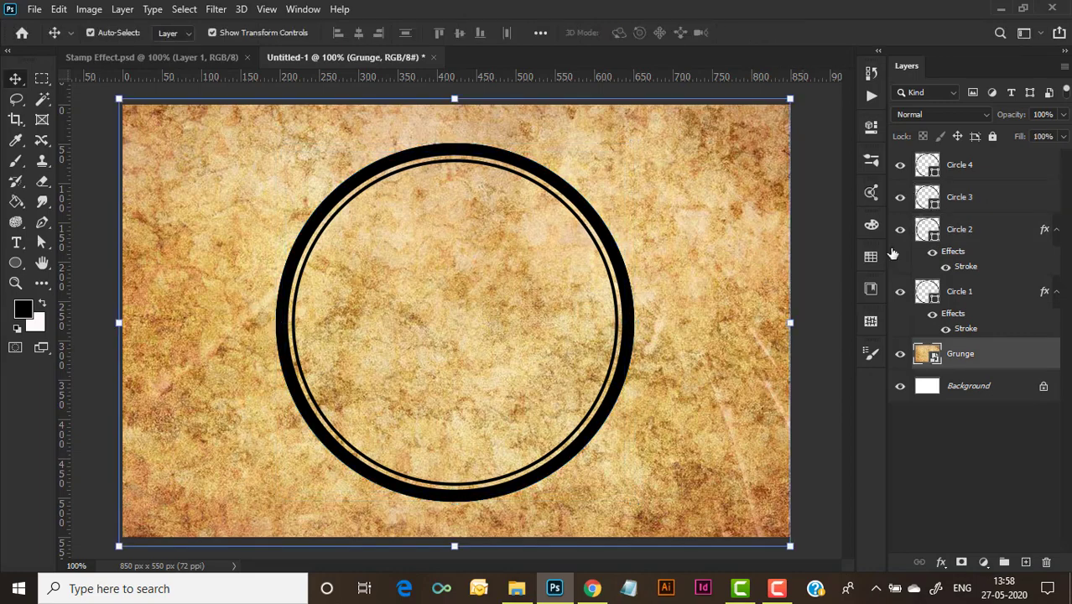
{"action": "left_click", "coordinate": [973, 302]}
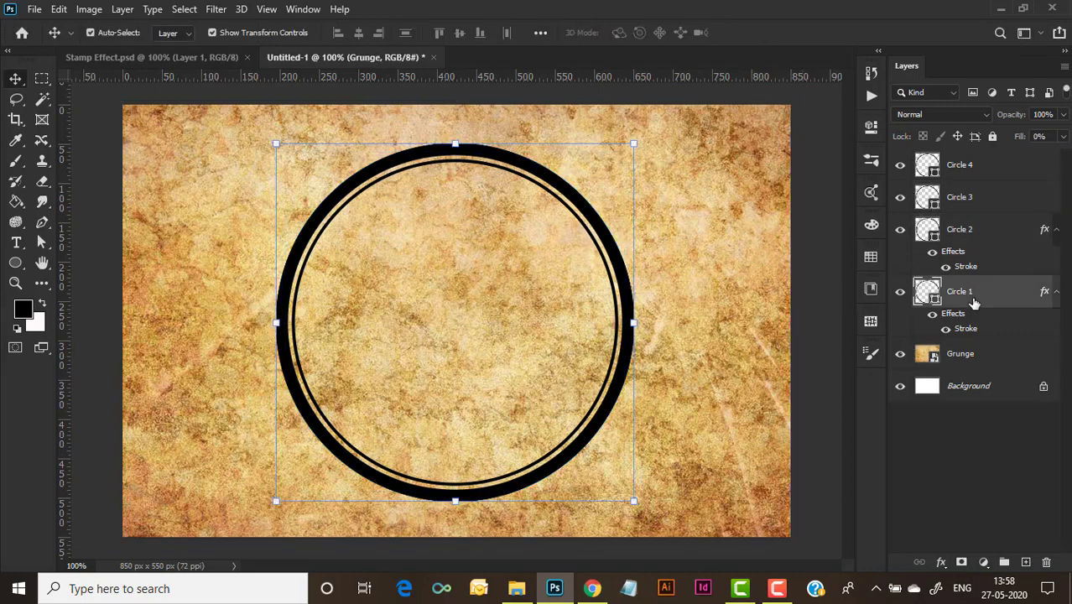
{"action": "left_click", "coordinate": [976, 238]}
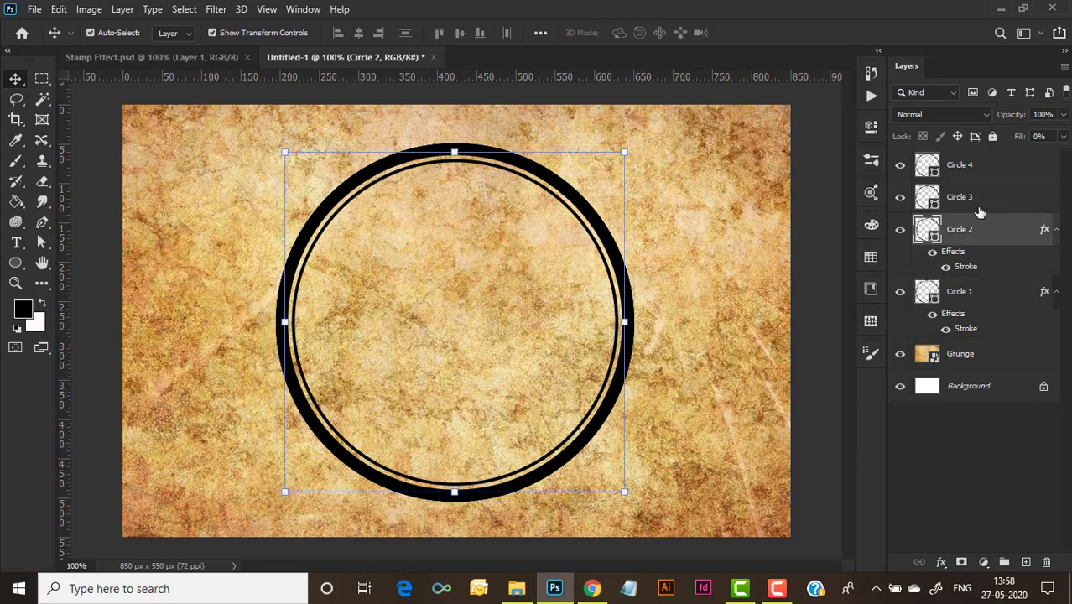
Scale the Circle 3 layer proportionally to 75% with Free Transform
{"action": "left_click", "coordinate": [979, 210]}
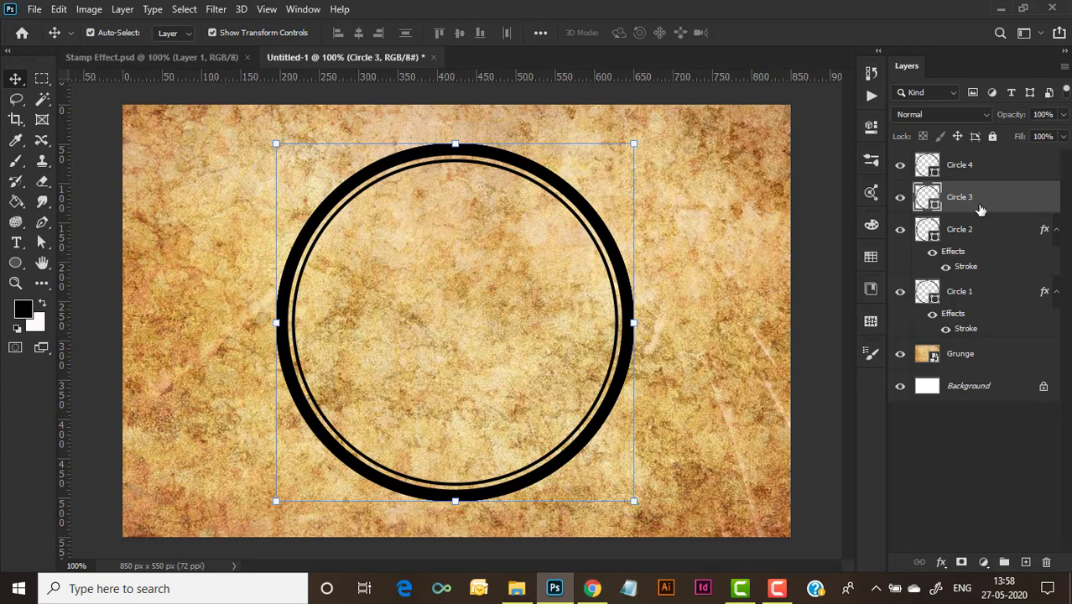
{"action": "key", "text": "ctrl+t"}
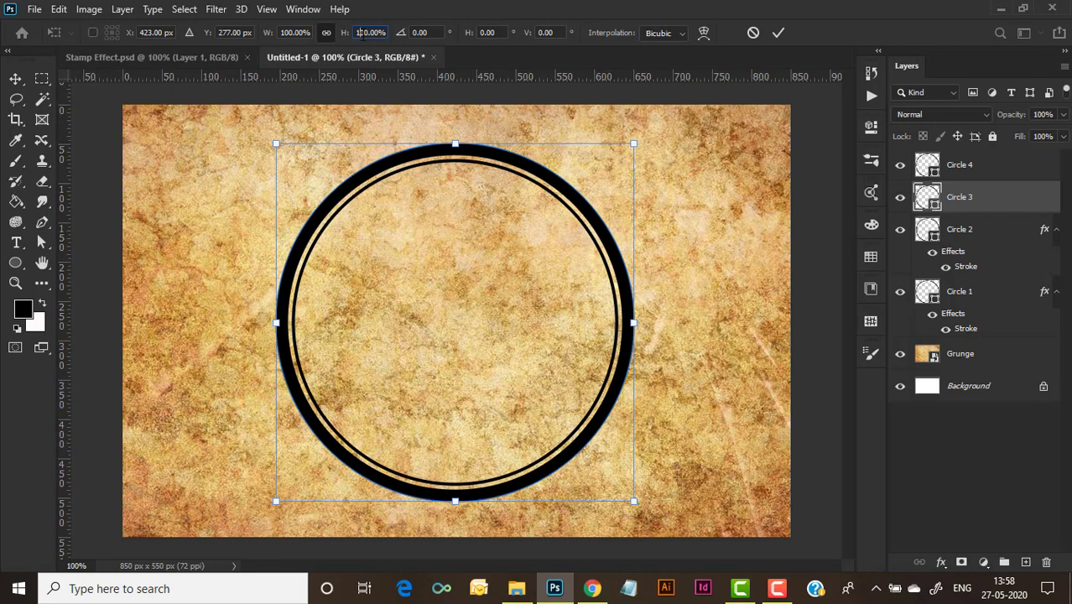
{"action": "left_click", "coordinate": [362, 33]}
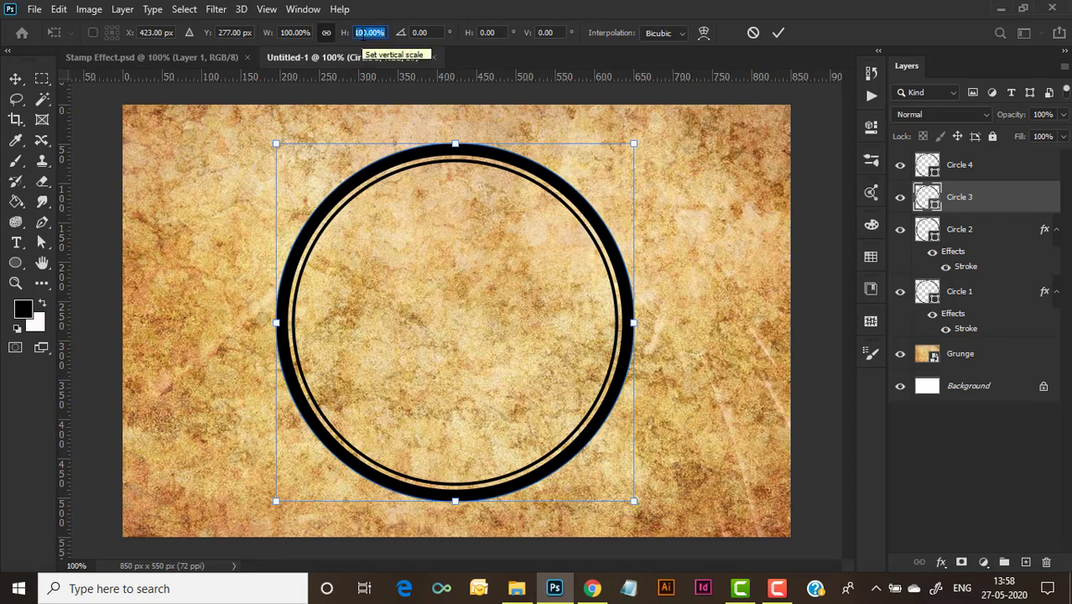
{"action": "type", "text": "75"}
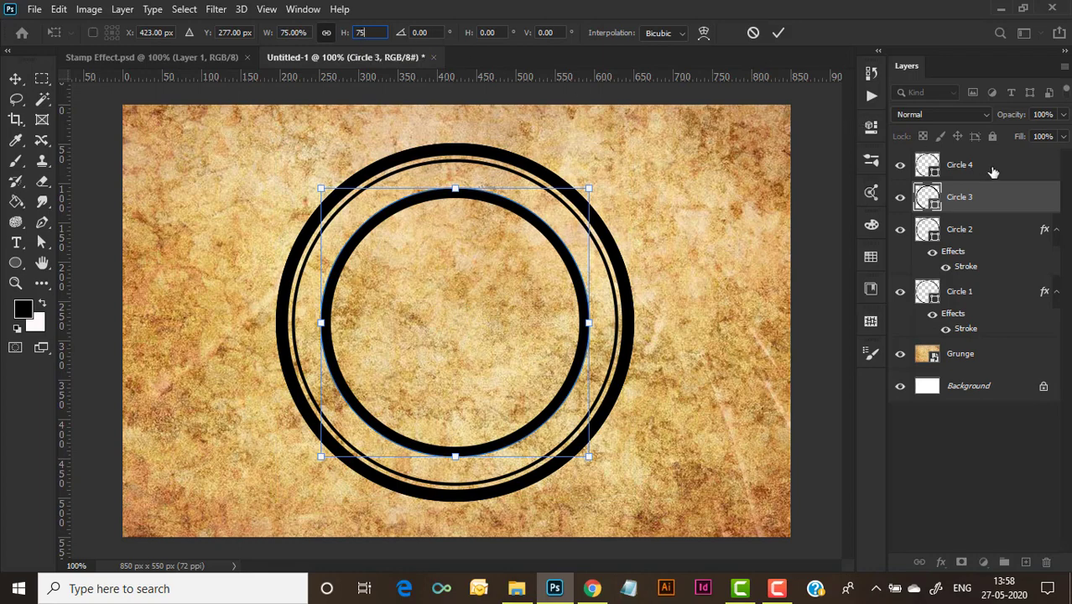
Set the fill of the Circle 3 layer to 0% and give it a 6 px black inside stroke
{"action": "left_click", "coordinate": [1063, 136]}
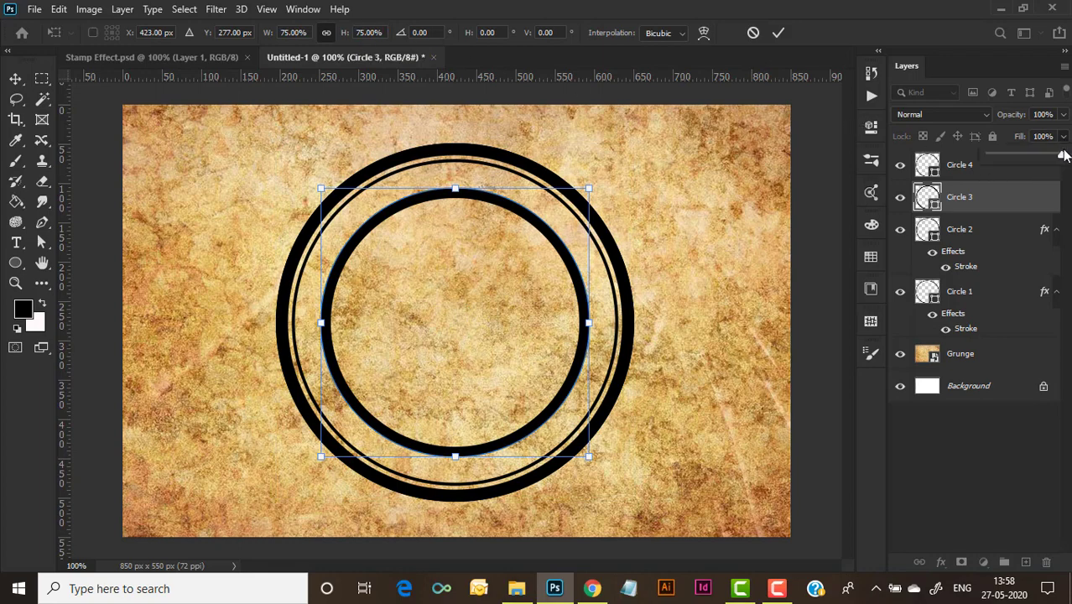
{"action": "left_click_drag", "start_coordinate": [1062, 158], "coordinate": [941, 172]}
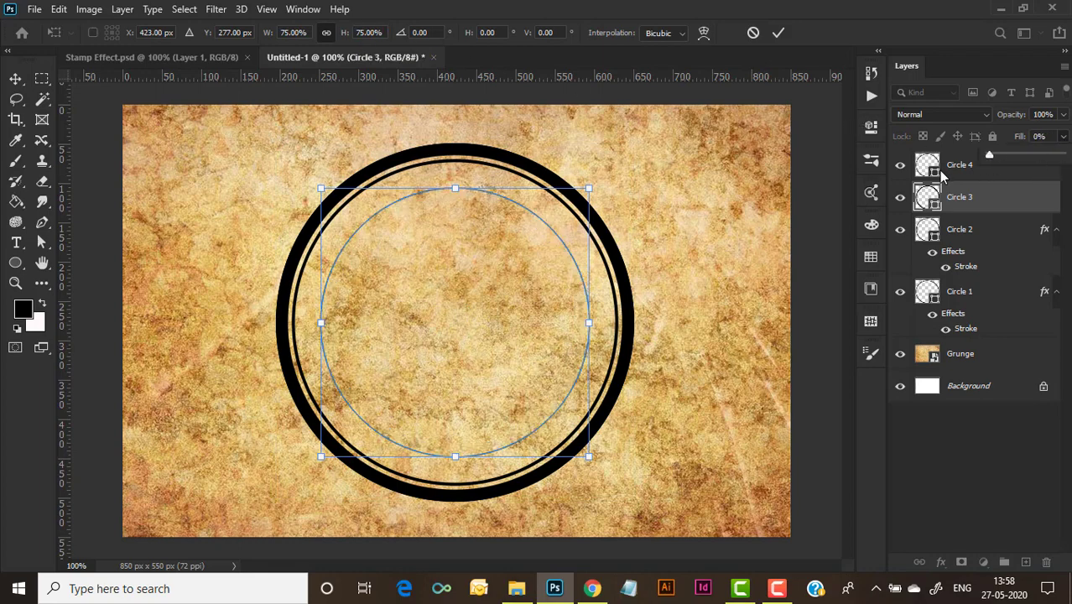
{"action": "left_click", "coordinate": [993, 206]}
{"action": "double_click", "coordinate": [993, 206]}
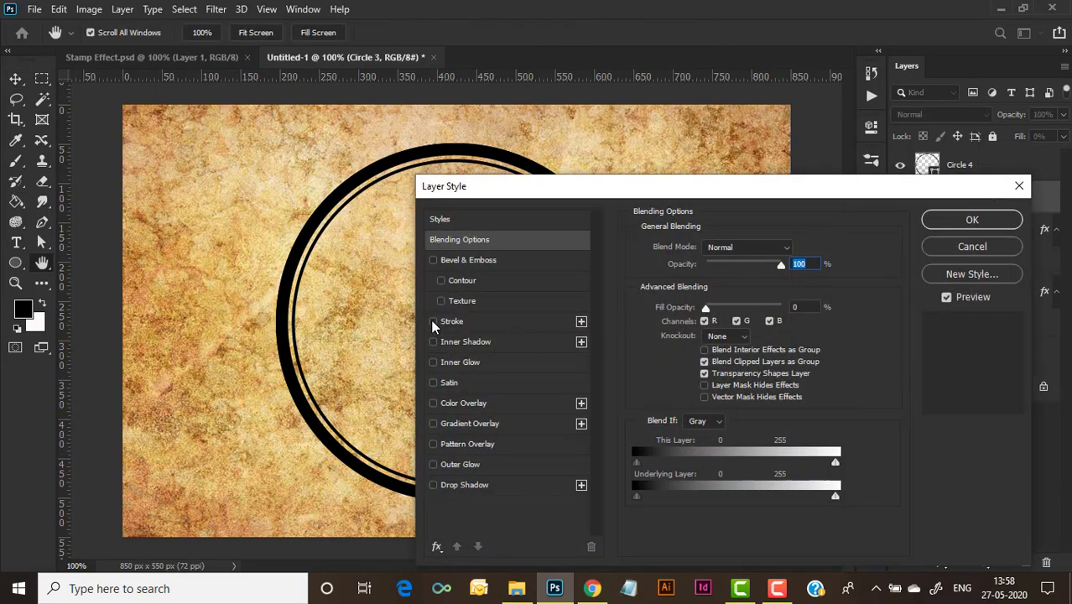
{"action": "left_click", "coordinate": [433, 321]}
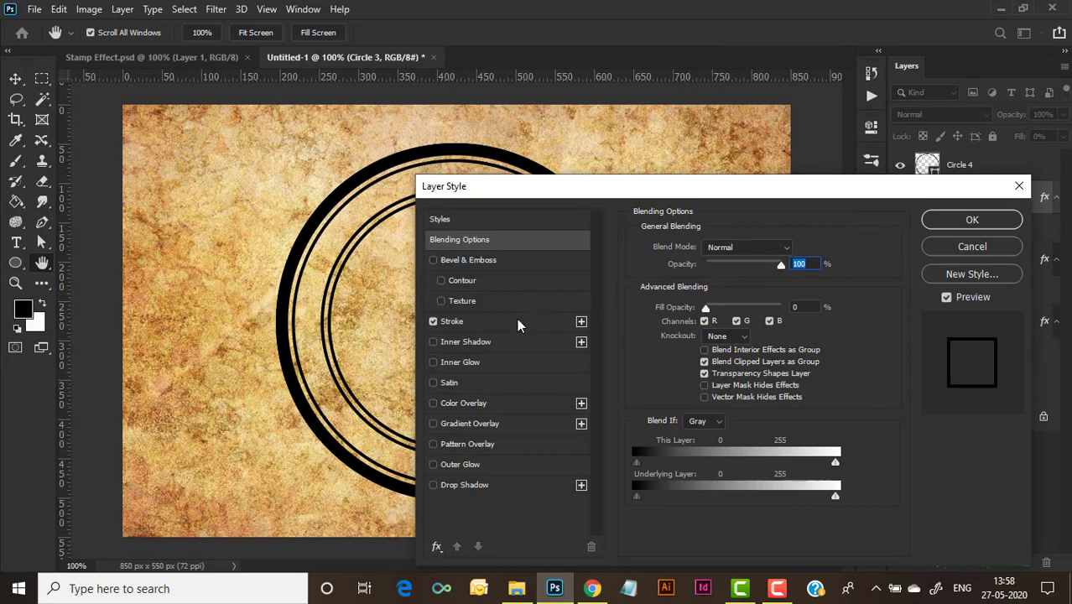
{"action": "left_click", "coordinate": [459, 322]}
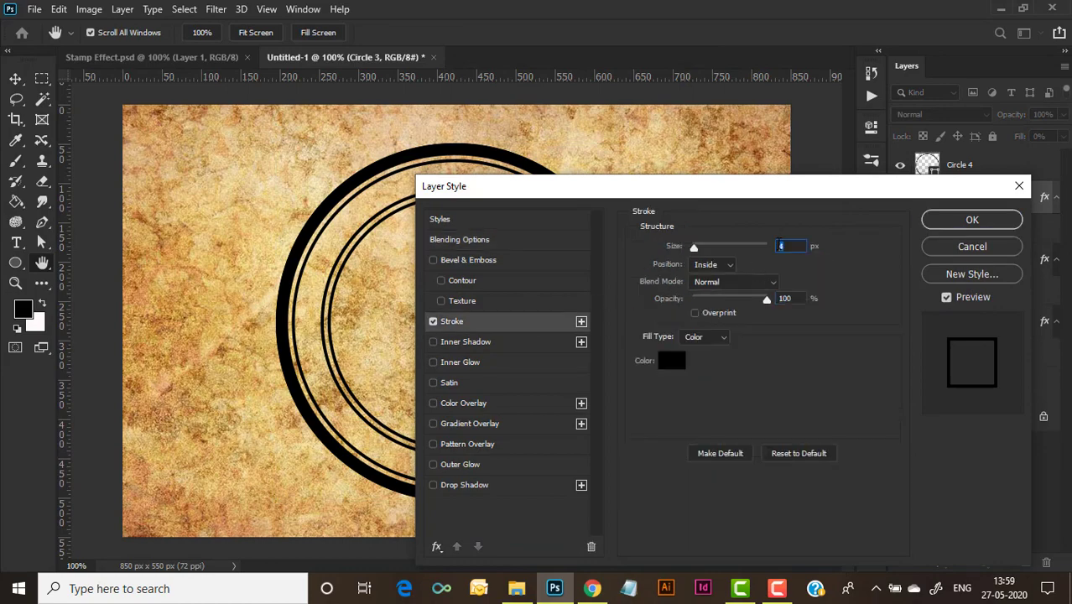
{"action": "type", "text": "8"}
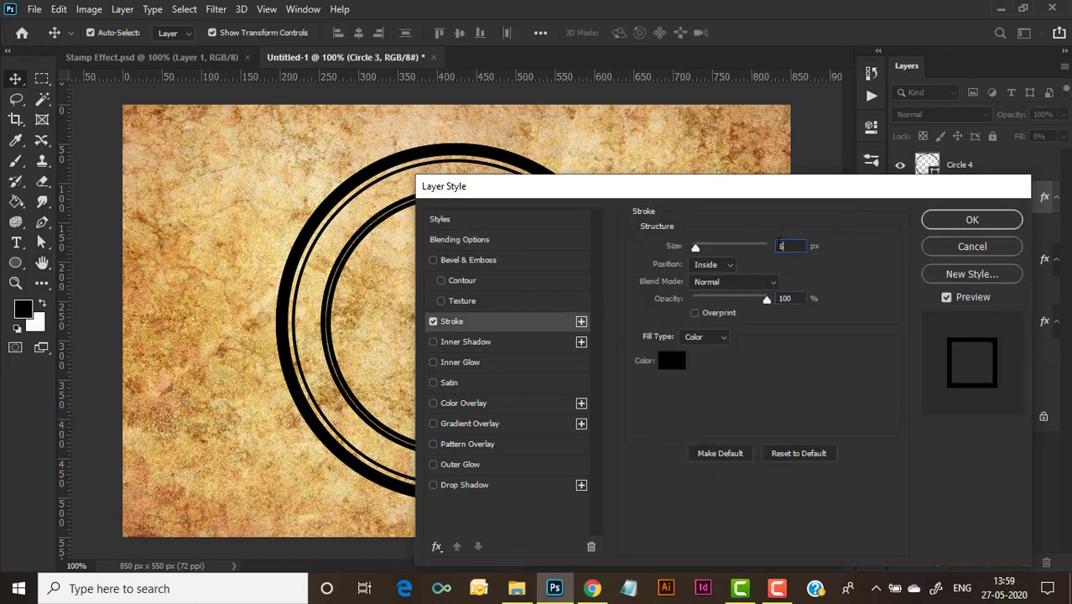
{"action": "key", "text": "Return"}
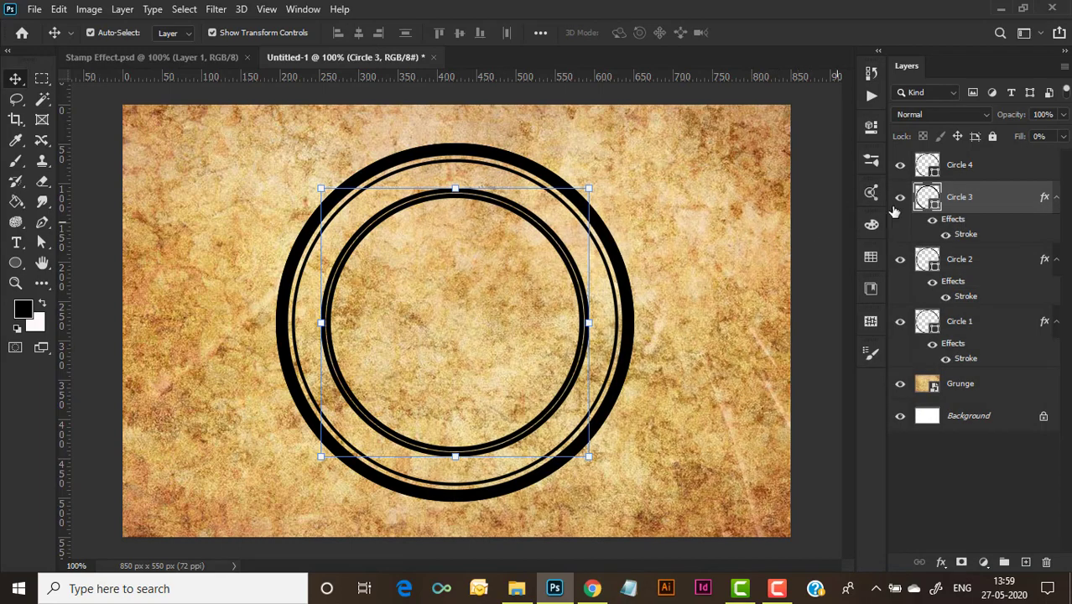
Scale the Circle 4 layer proportionally to 70% with Free Transform
{"action": "left_click", "coordinate": [987, 173]}
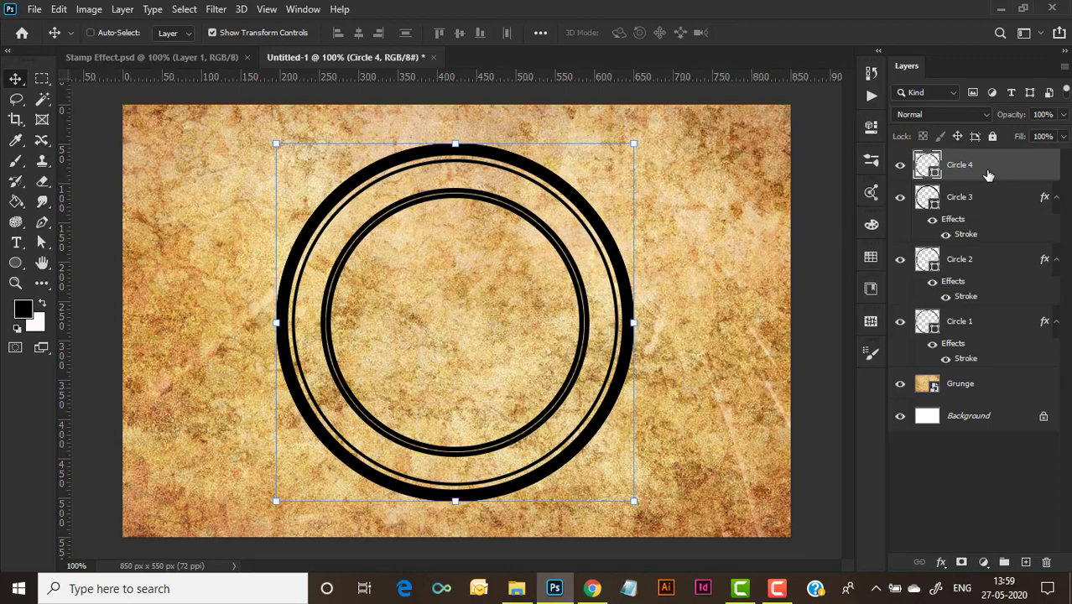
{"action": "key", "text": "ctrl+t"}
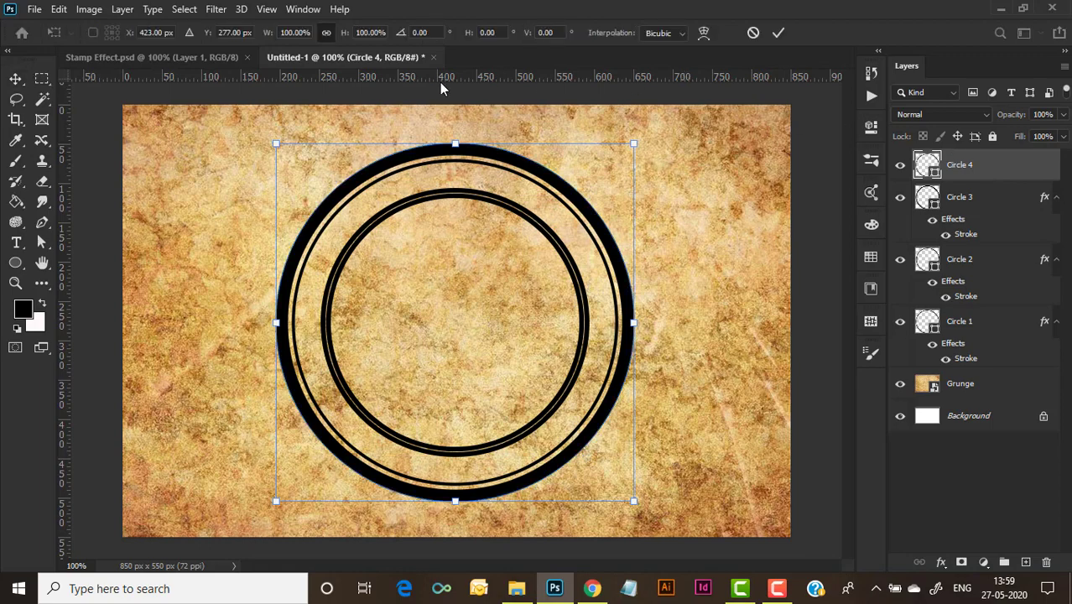
{"action": "left_click", "coordinate": [367, 32]}
{"action": "type", "text": "70"}
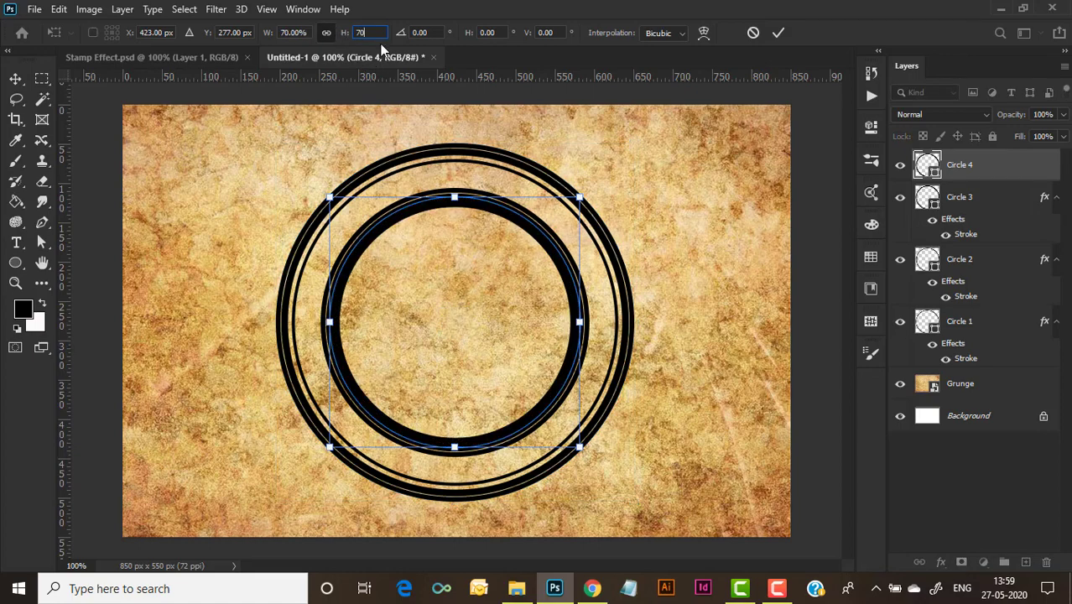
Set the fill of the Circle 4 layer to 0% and give it a 4 px black inside stroke
{"action": "left_click", "coordinate": [1063, 136]}
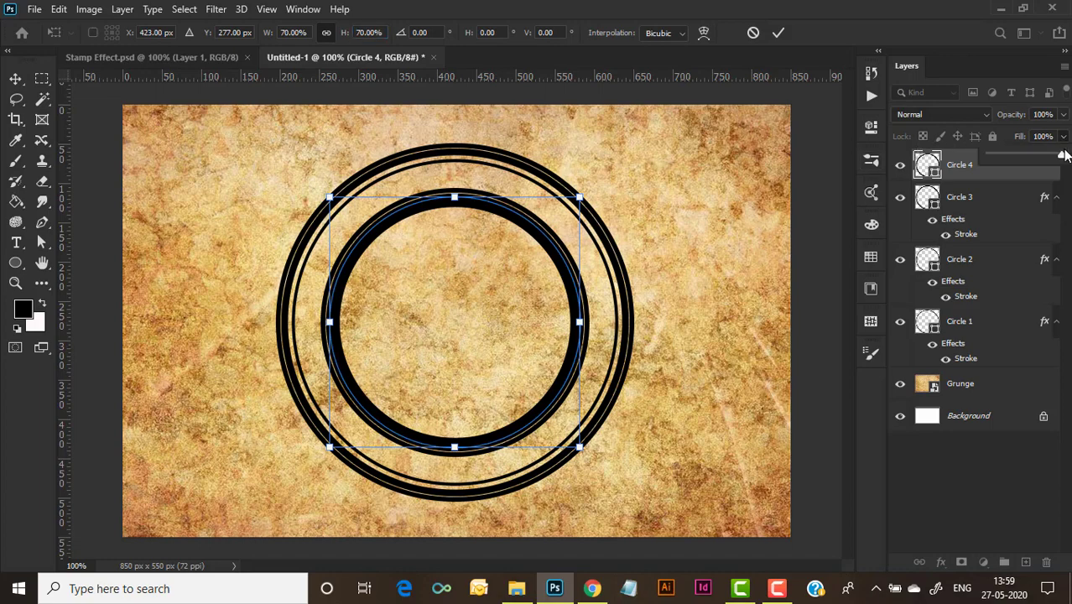
{"action": "left_click_drag", "start_coordinate": [1064, 155], "coordinate": [962, 172]}
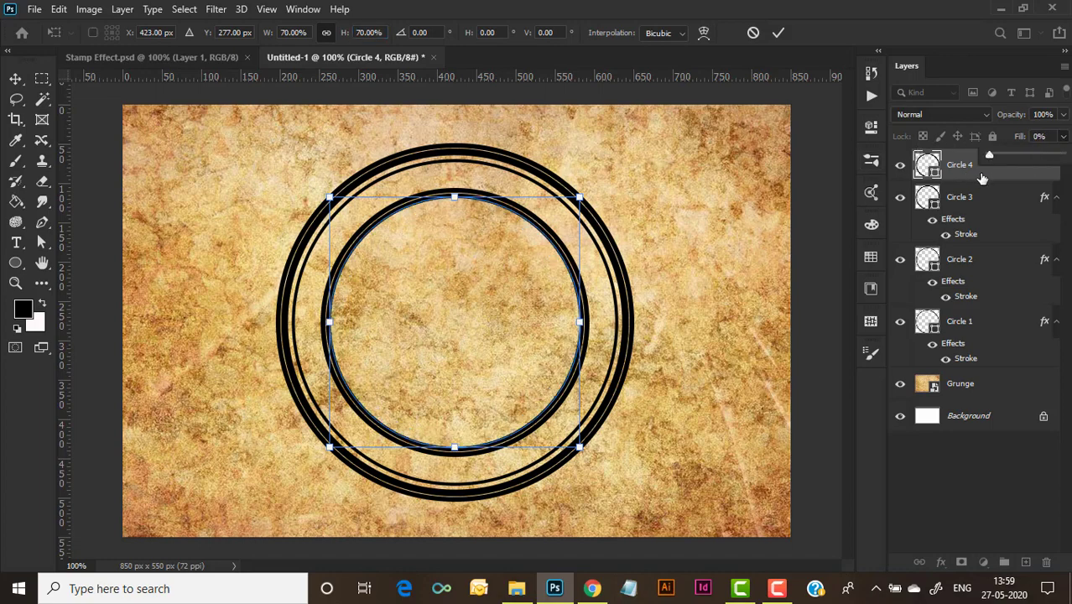
{"action": "key", "text": "Return"}
{"action": "double_click", "coordinate": [1011, 168]}
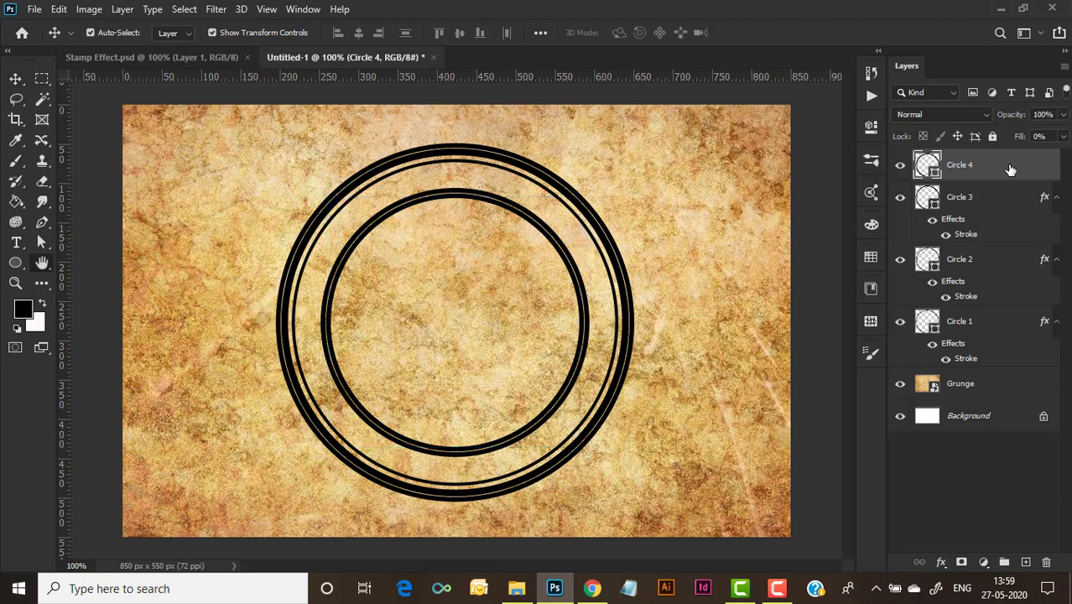
{"action": "left_click", "coordinate": [449, 324]}
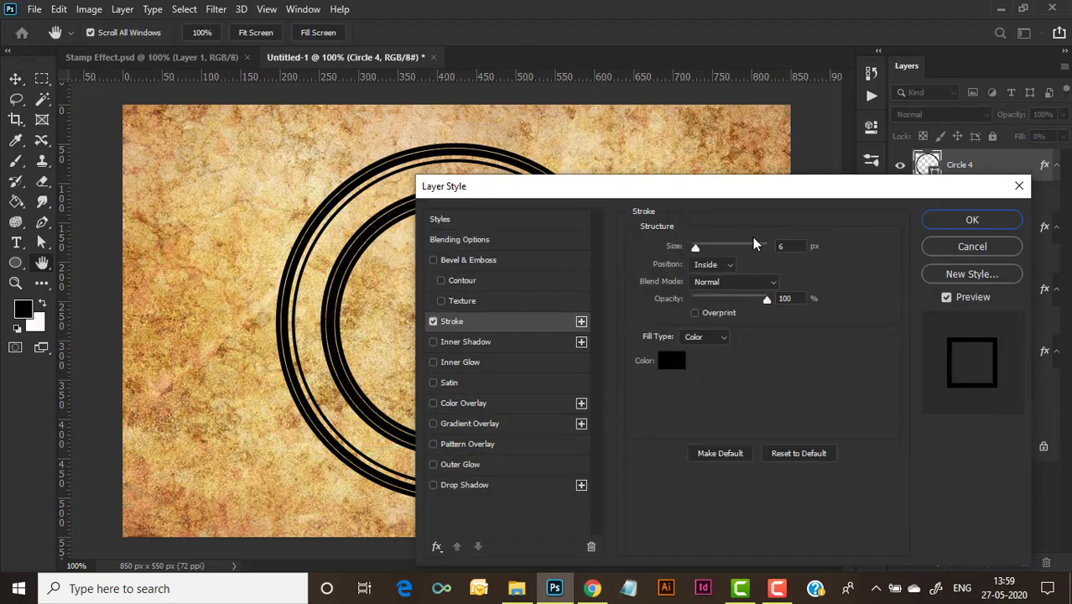
{"action": "double_click", "coordinate": [780, 244]}
{"action": "type", "text": "4"}
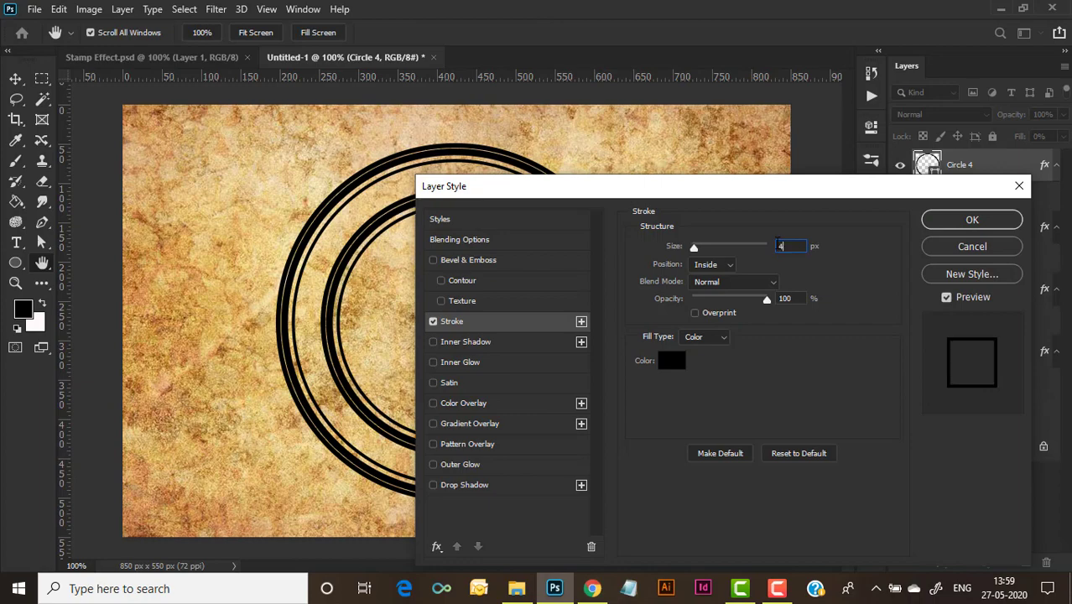
{"action": "left_click", "coordinate": [972, 221]}
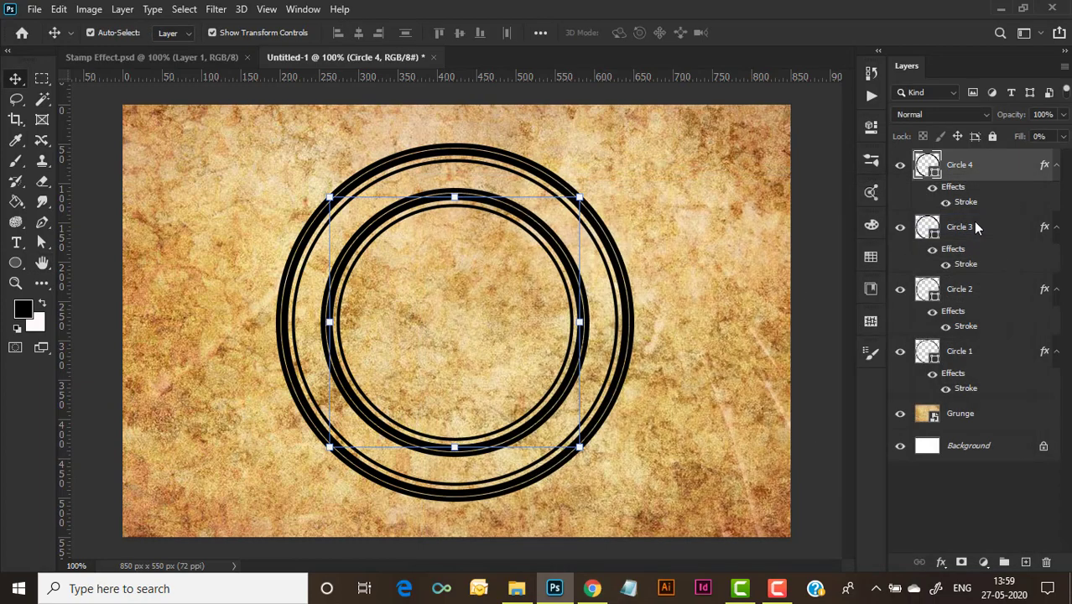
Review the Stroke layer style settings of the Circle 1 layer
{"action": "left_click", "coordinate": [671, 411]}
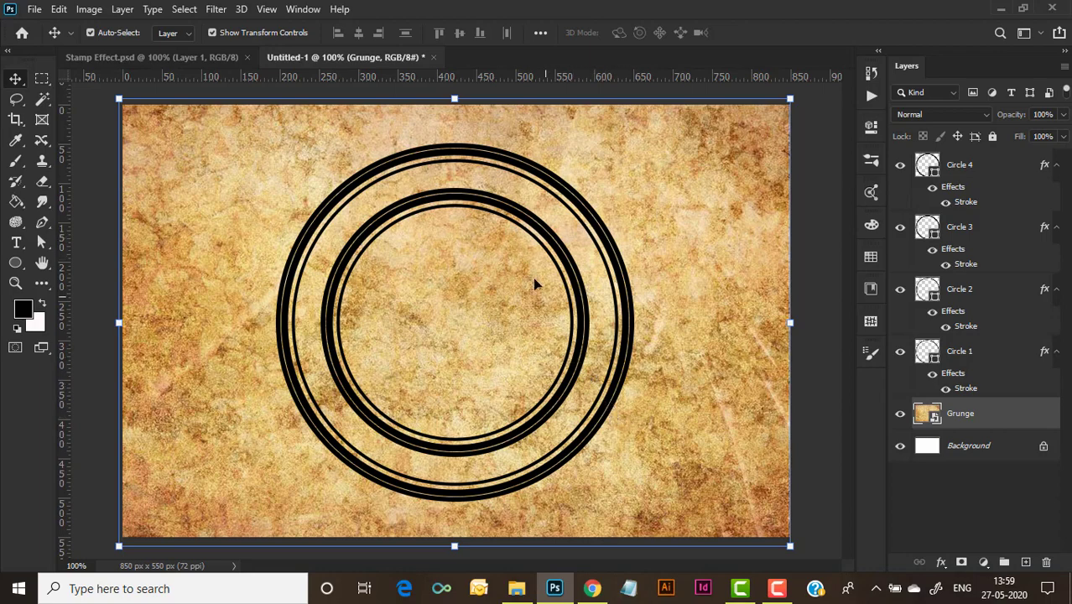
{"action": "left_click", "coordinate": [968, 357]}
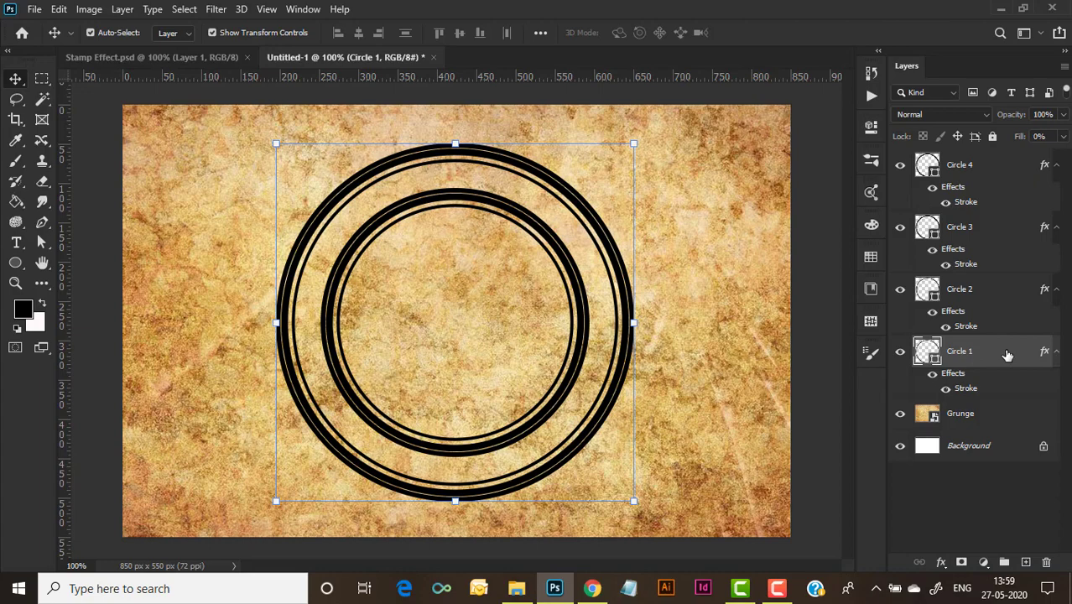
{"action": "double_click", "coordinate": [1006, 355]}
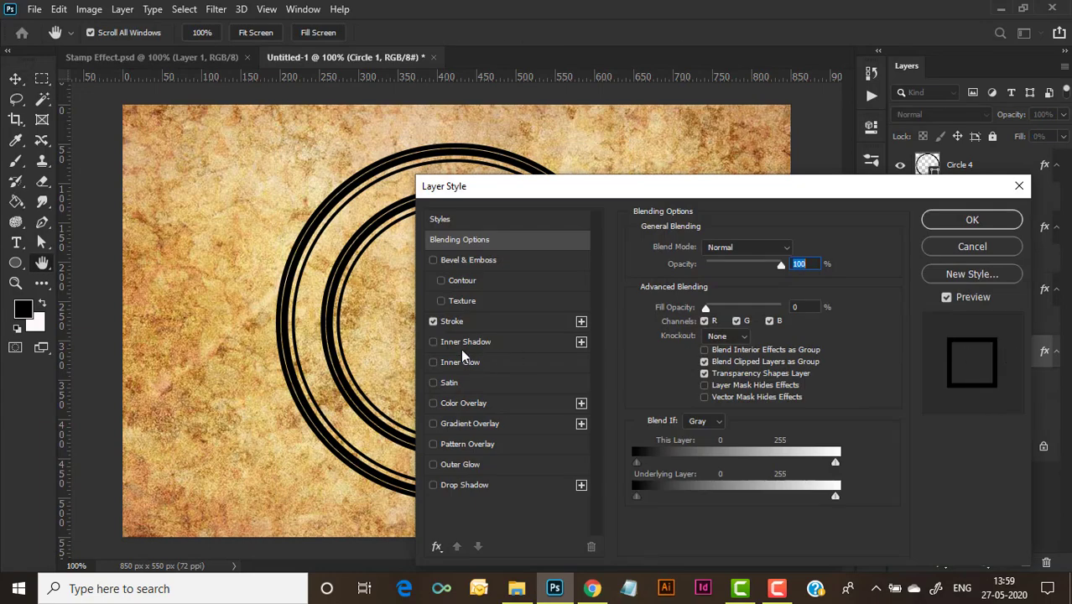
{"action": "left_click", "coordinate": [464, 322]}
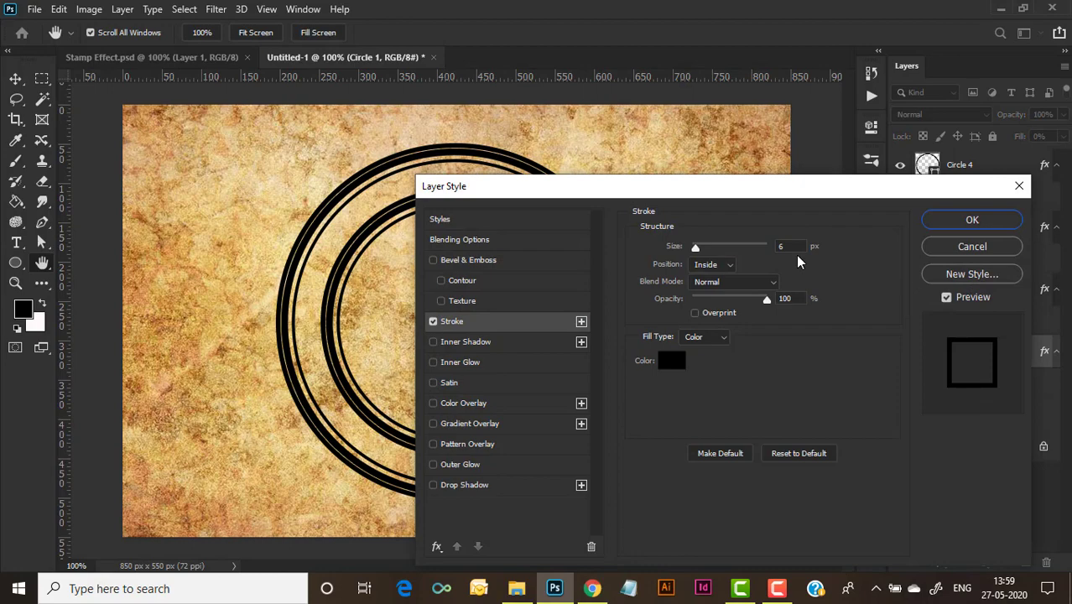
{"action": "left_click", "coordinate": [973, 221]}
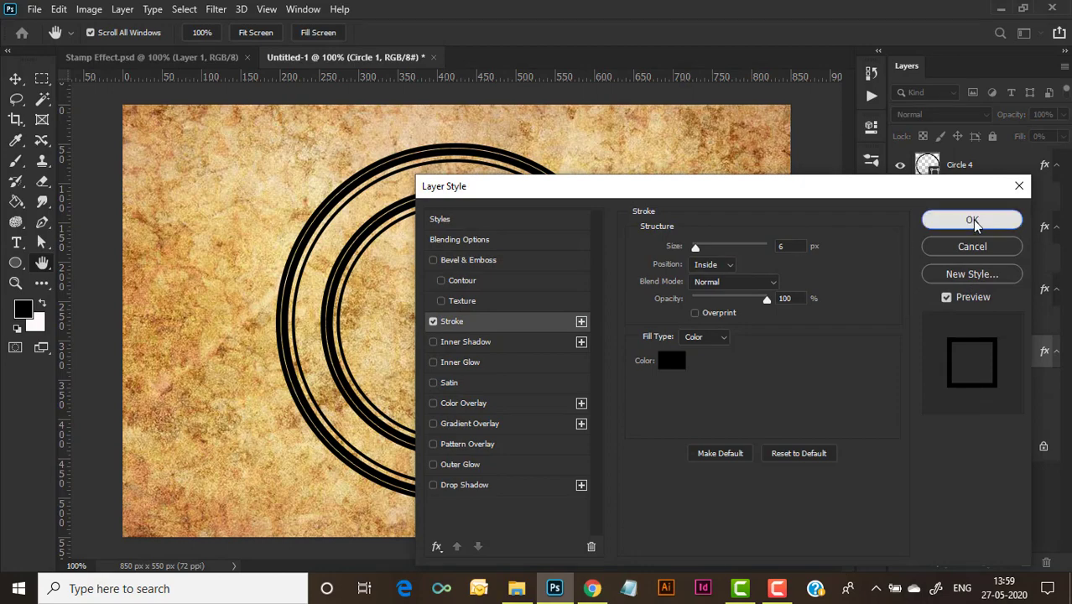
Set the live shape stroke width of the Circle 1 layer to 0 px in its shape properties
{"action": "left_click", "coordinate": [302, 9]}
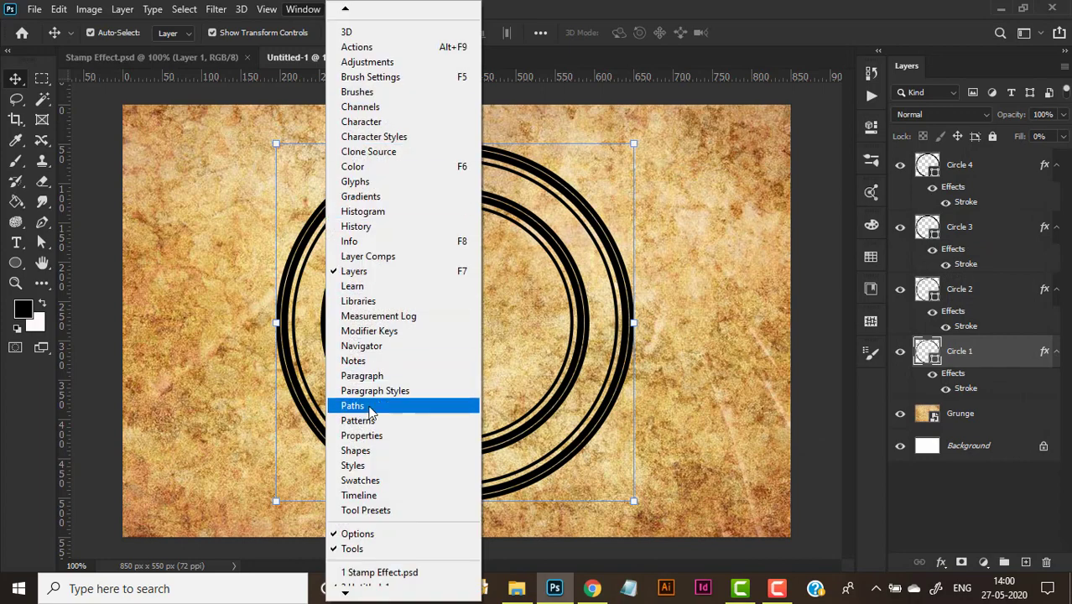
{"action": "left_click", "coordinate": [375, 436]}
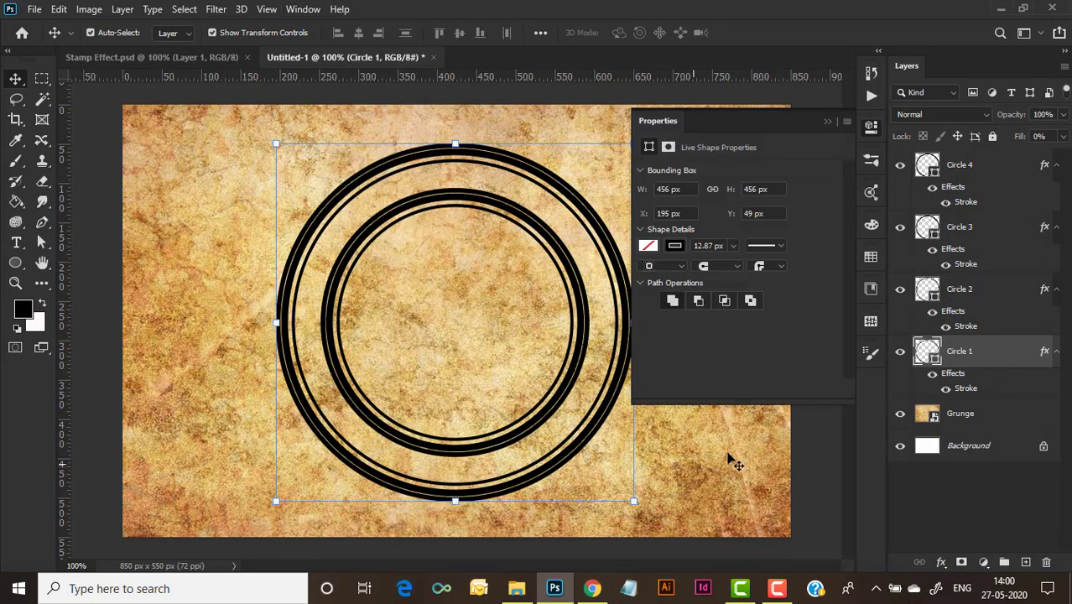
{"action": "left_click", "coordinate": [717, 245]}
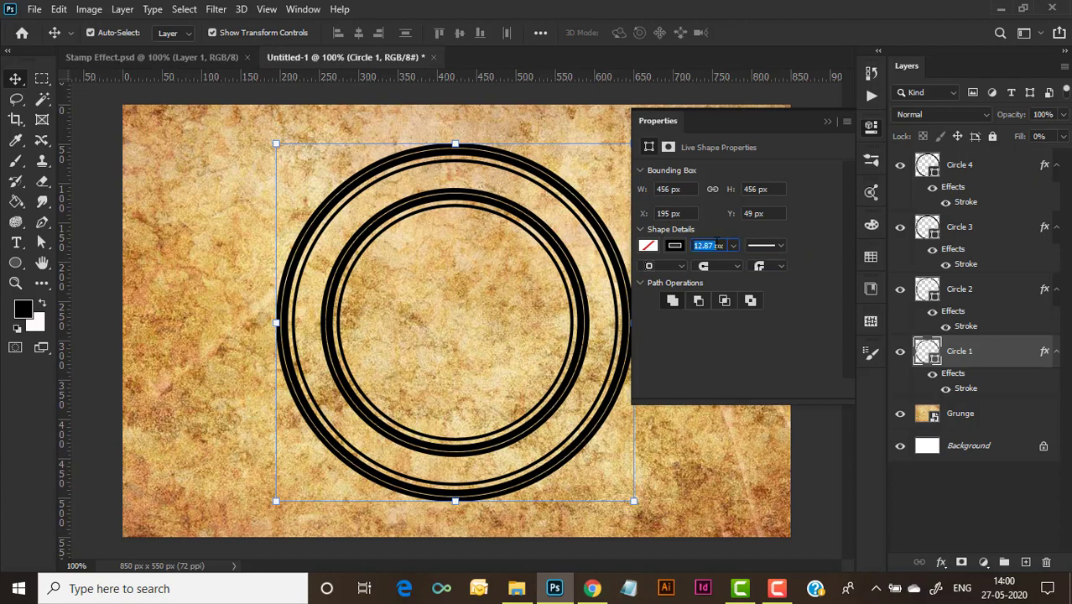
{"action": "type", "text": "0"}
{"action": "key", "text": "Return"}
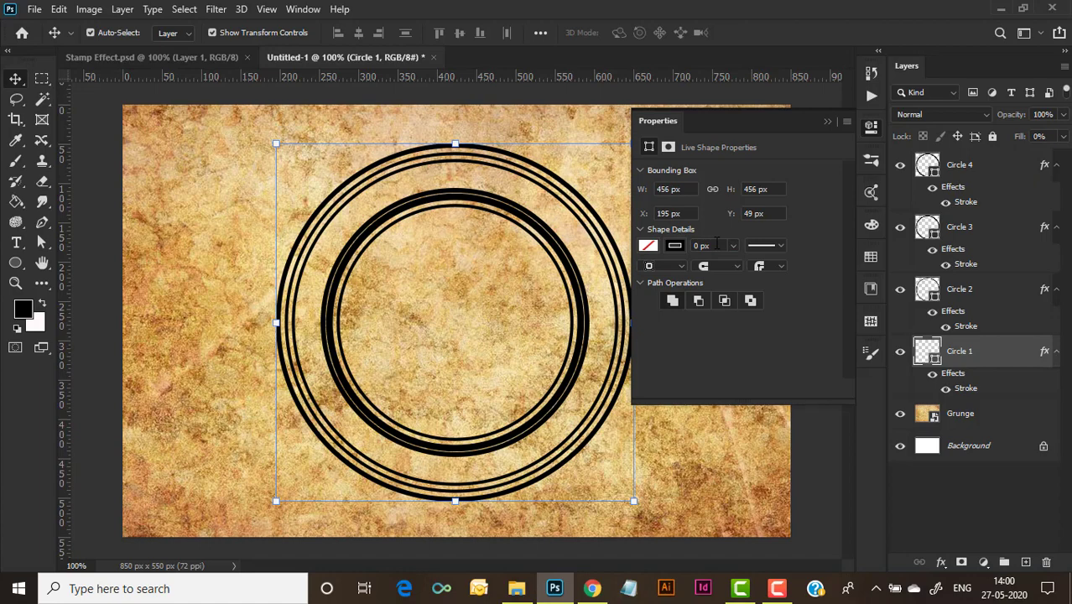
{"action": "left_click", "coordinate": [828, 123]}
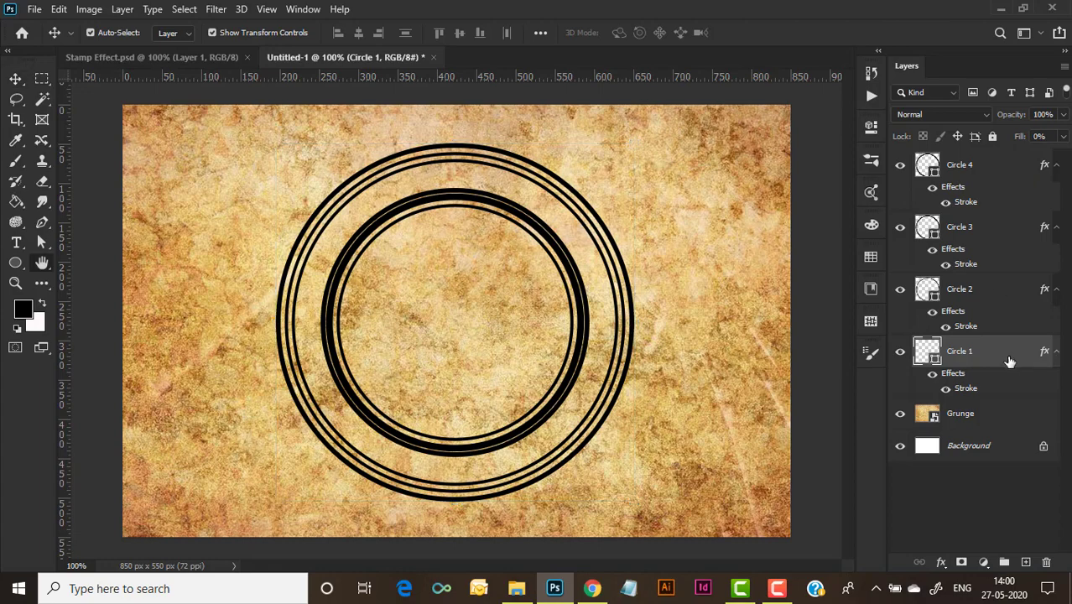
Recheck the Stroke effect size and position in the Circle 1 layer style
{"action": "double_click", "coordinate": [1008, 359]}
{"action": "left_click", "coordinate": [475, 324]}
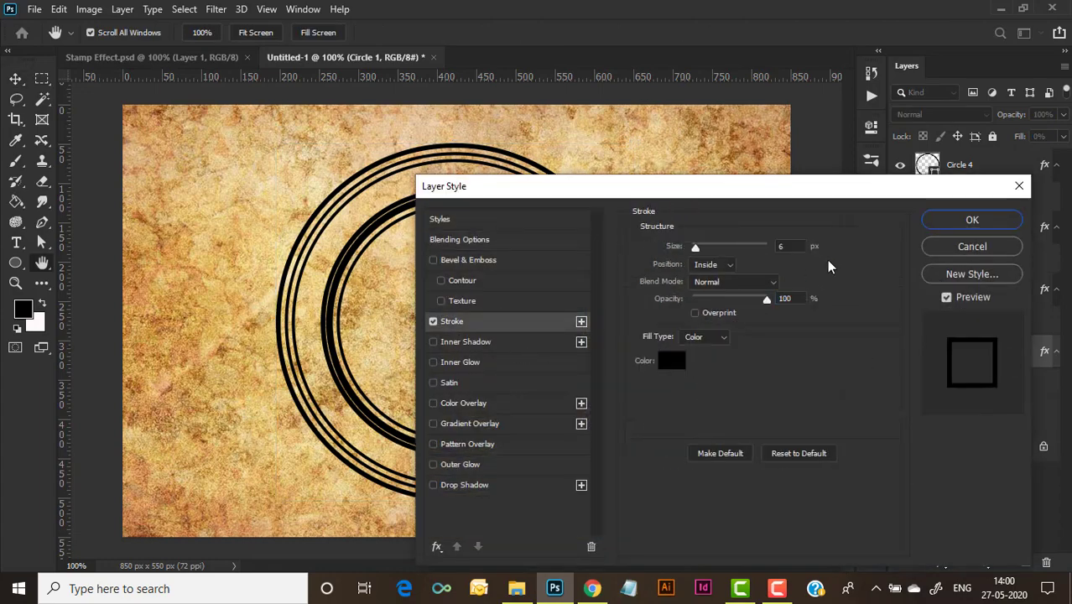
{"action": "left_click", "coordinate": [960, 220]}
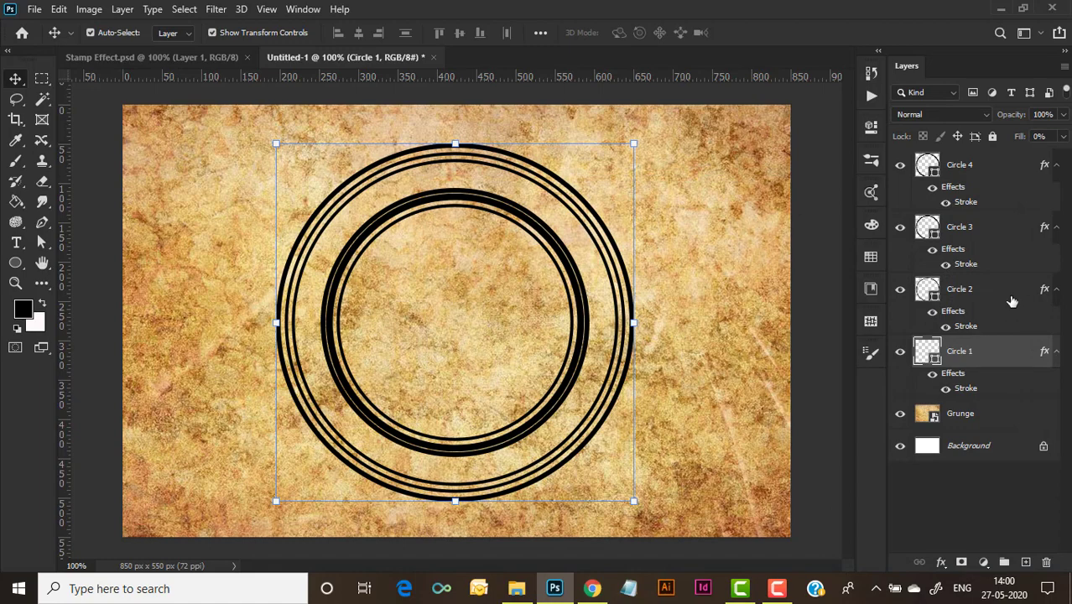
Set the live shape stroke width of the Circle 2 layer to 0 px
{"action": "left_click", "coordinate": [1012, 299]}
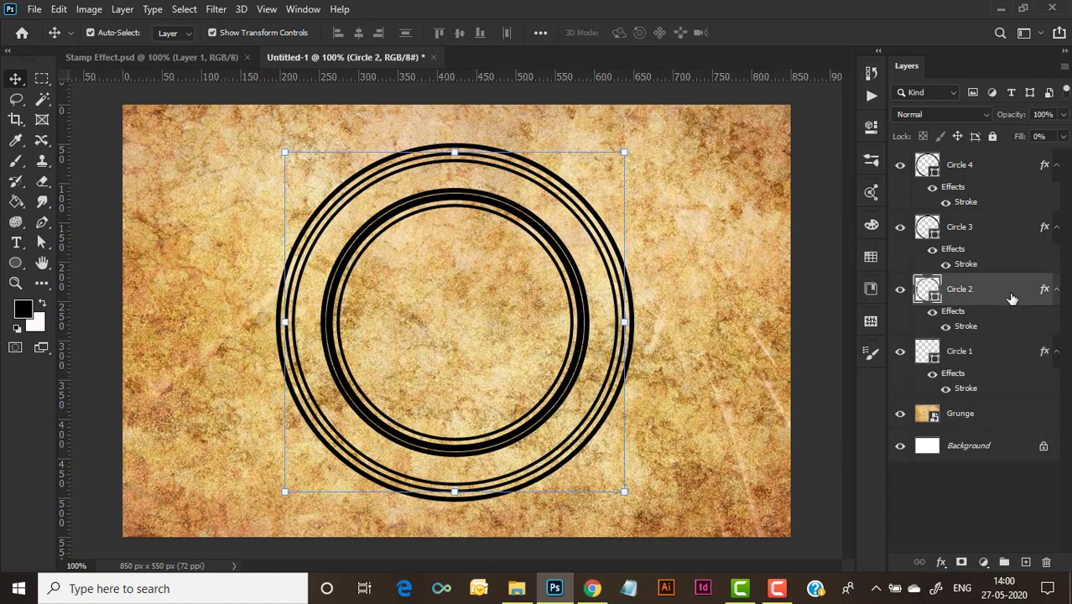
{"action": "left_click", "coordinate": [298, 9]}
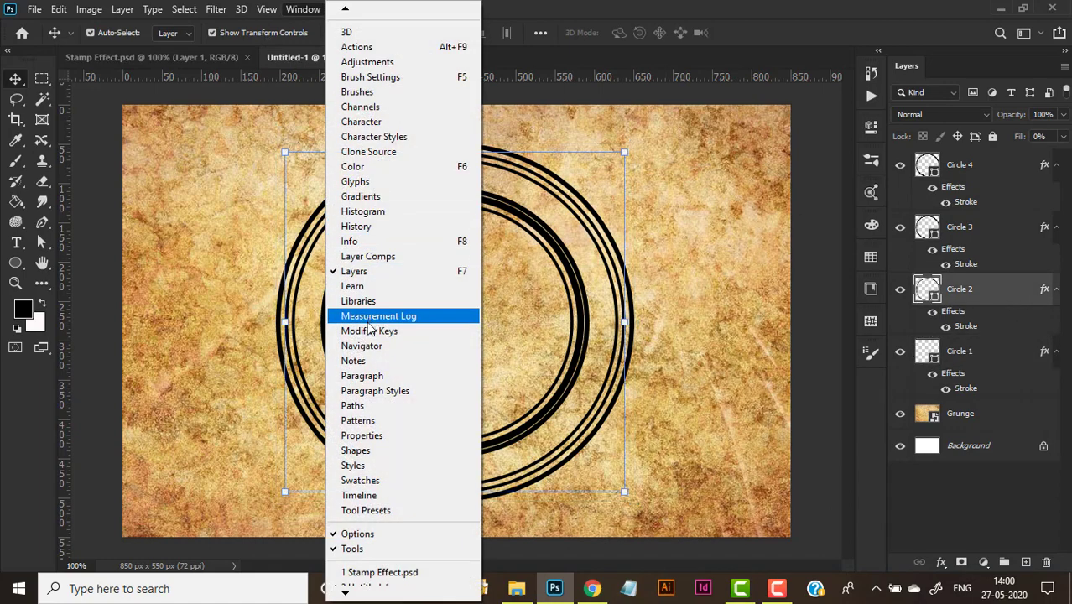
{"action": "left_click", "coordinate": [374, 436]}
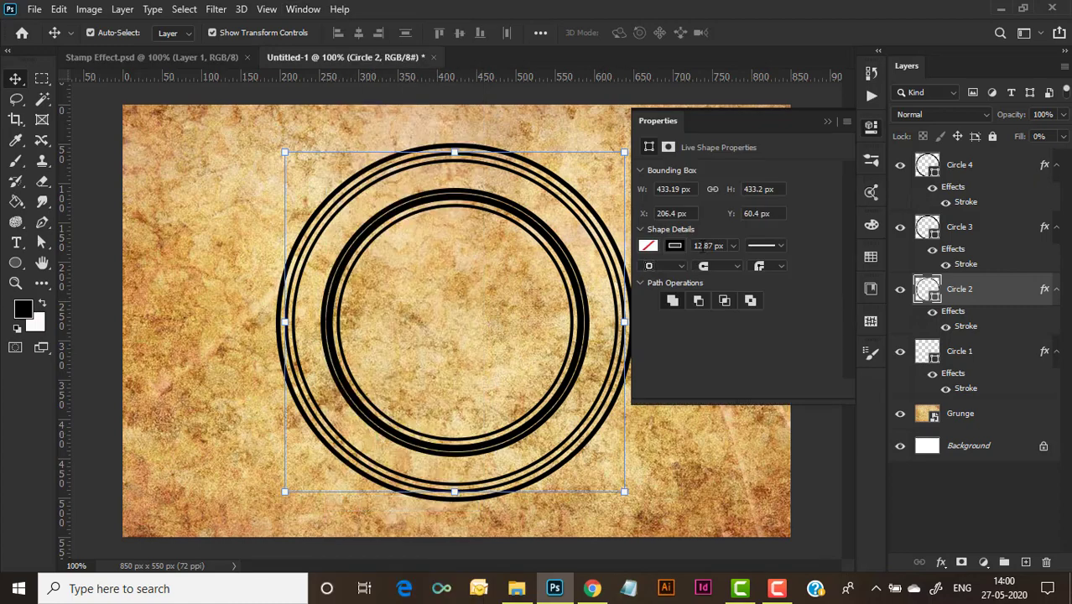
{"action": "left_click", "coordinate": [702, 245]}
{"action": "type", "text": "0"}
{"action": "key", "text": "Return"}
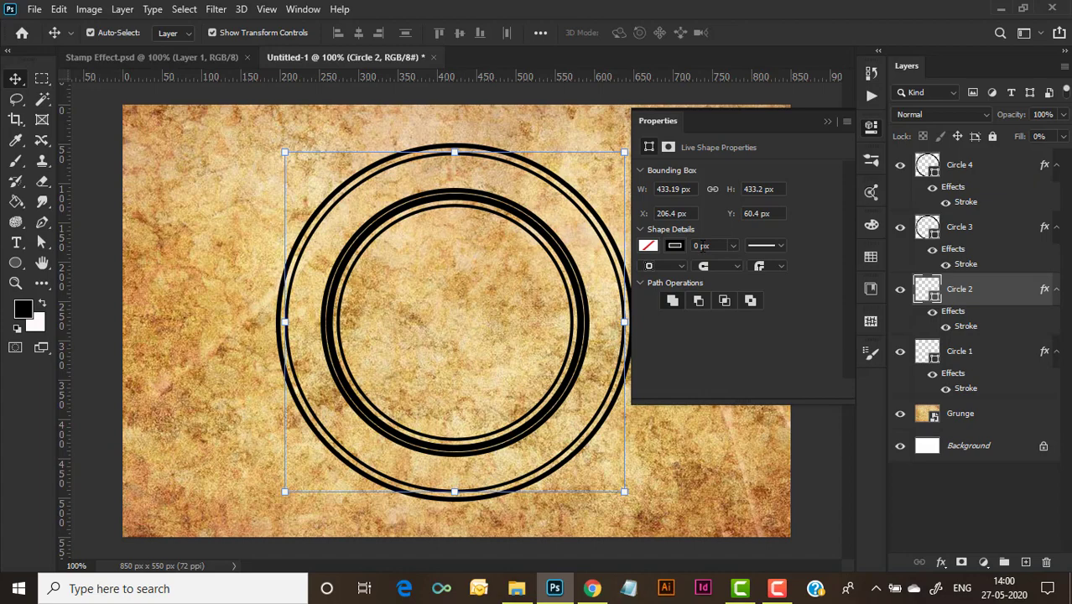
Set the live shape stroke width of the Circle 3 layer to 0 px
{"action": "left_click", "coordinate": [973, 231]}
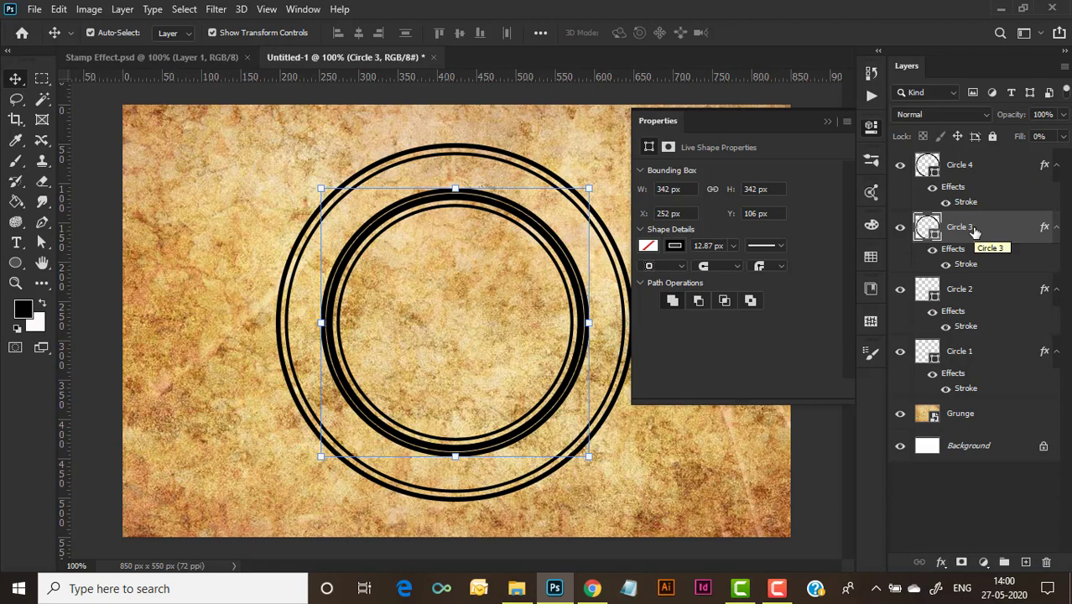
{"action": "left_click", "coordinate": [709, 244]}
{"action": "type", "text": "0"}
{"action": "key", "text": "Return"}
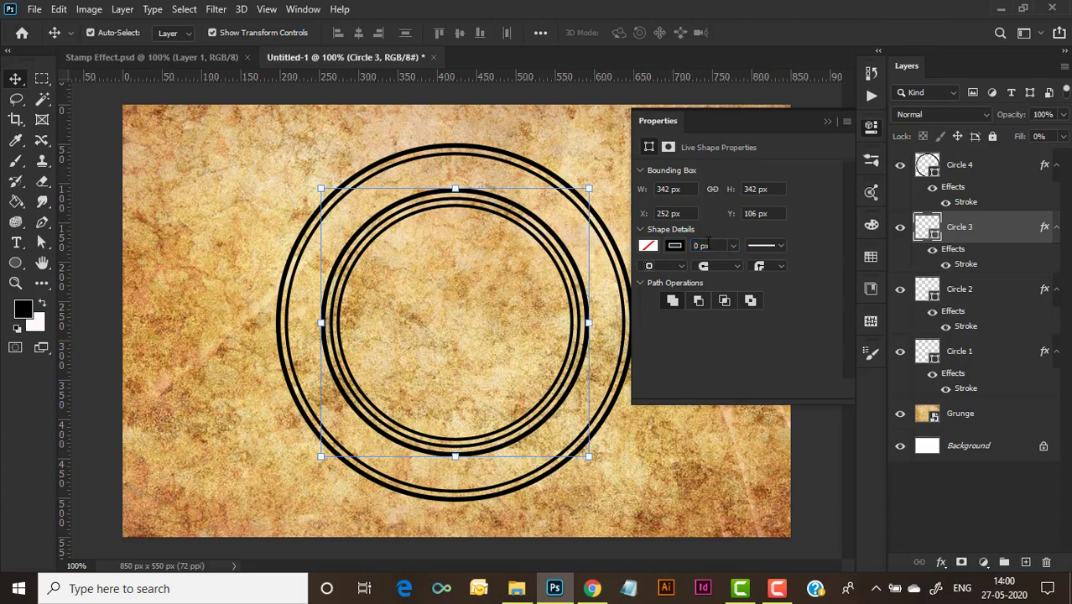
Set the live shape stroke width of the Circle 4 layer to 0 px and close its shape properties
{"action": "left_click", "coordinate": [962, 170]}
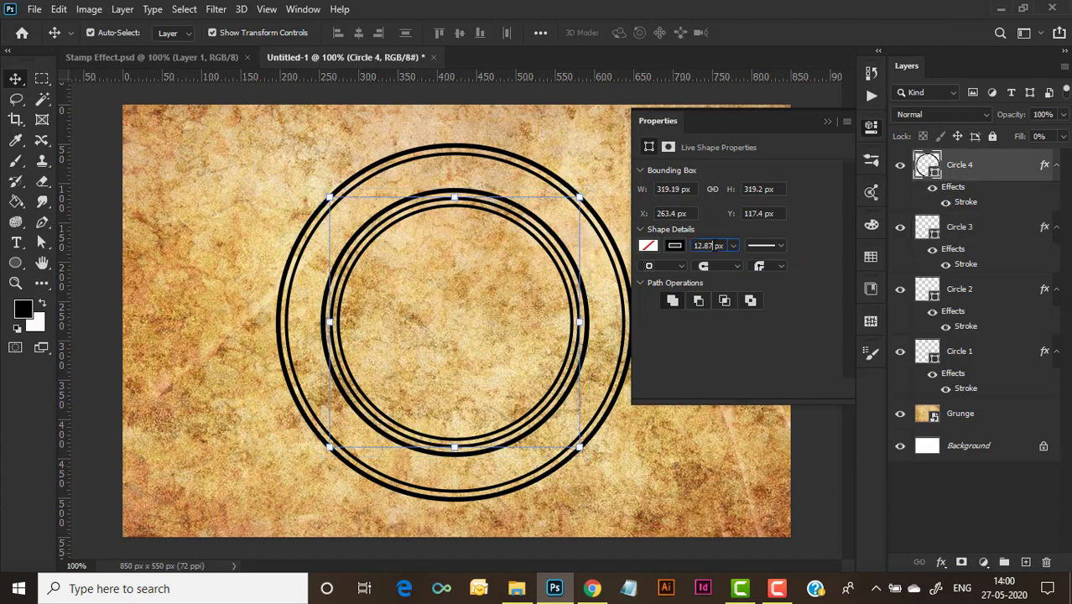
{"action": "type", "text": "0"}
{"action": "key", "text": "Return"}
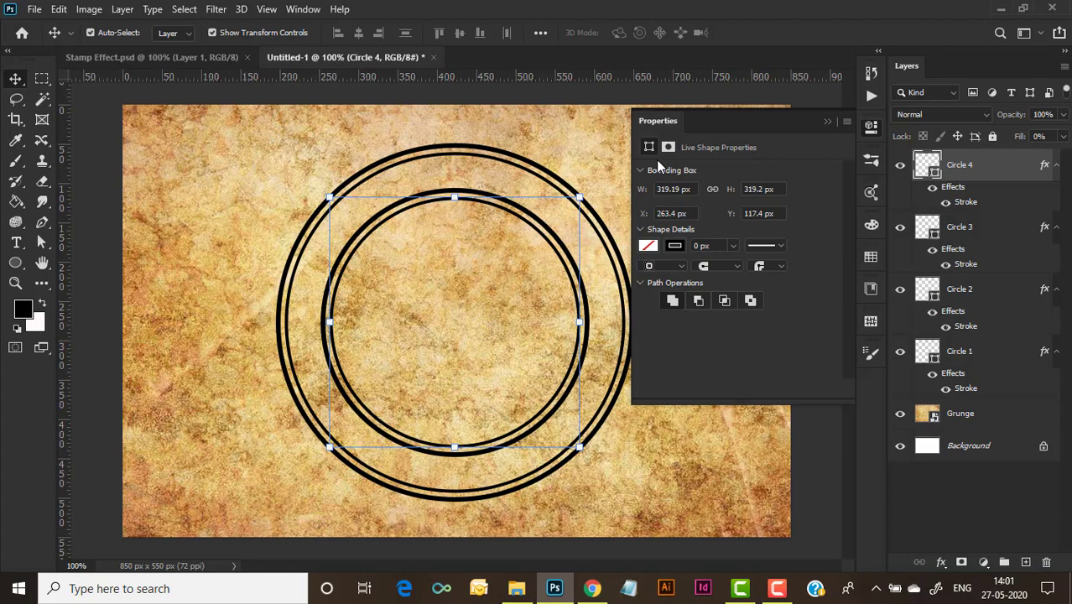
{"action": "left_click", "coordinate": [826, 122]}
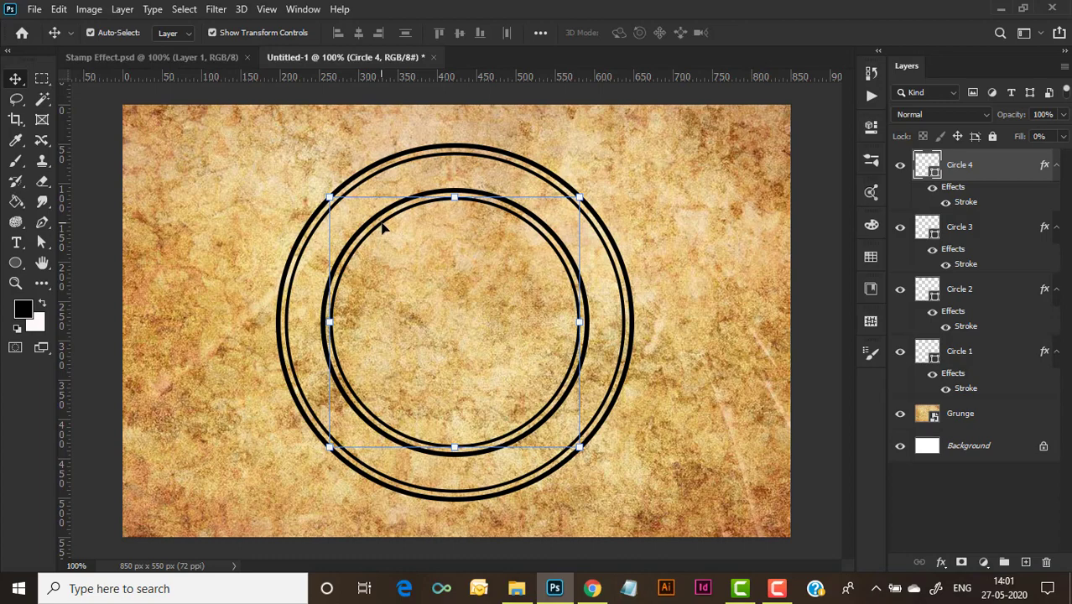
{"action": "left_click", "coordinate": [678, 268]}
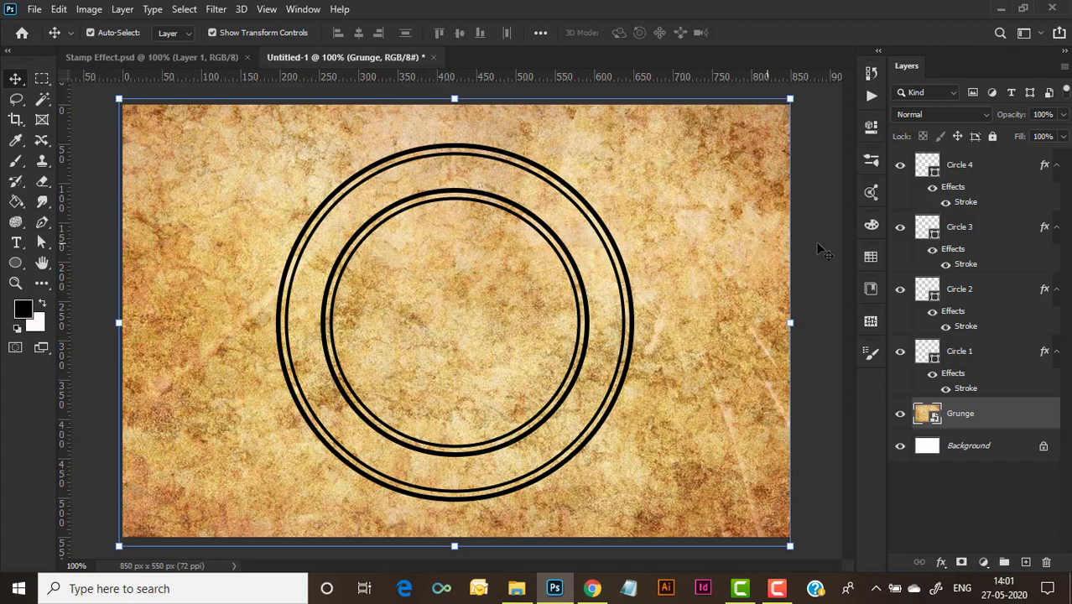
Add the text THIS IS A RUBBER STAMP EFFECT IN PHOTOSHOP along the Circle 3 path, running around the ring
{"action": "left_click", "coordinate": [986, 237]}
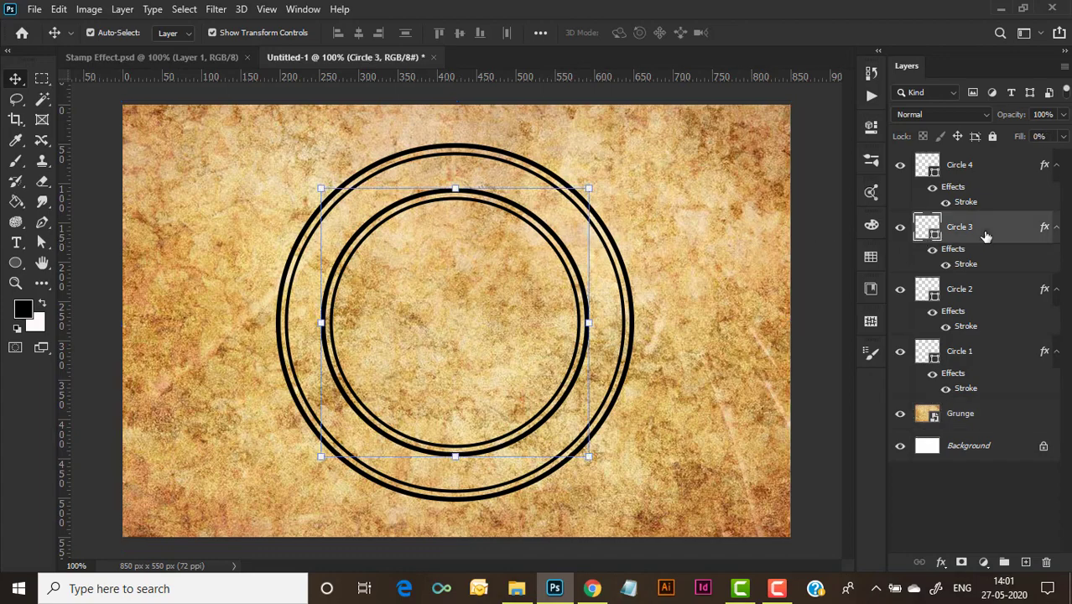
{"action": "left_click", "coordinate": [18, 247]}
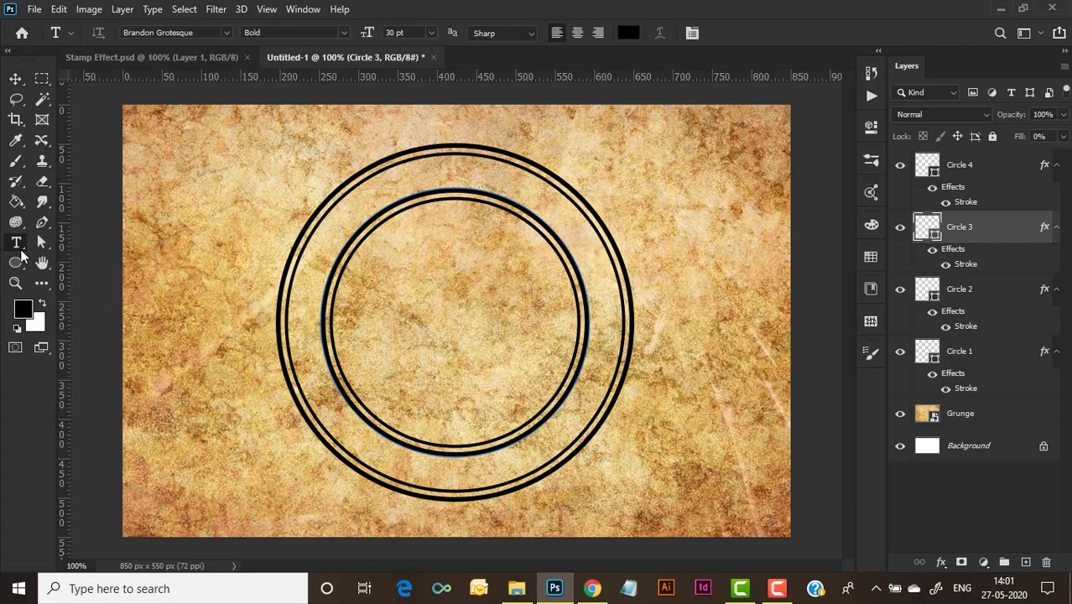
{"action": "left_click", "coordinate": [322, 331]}
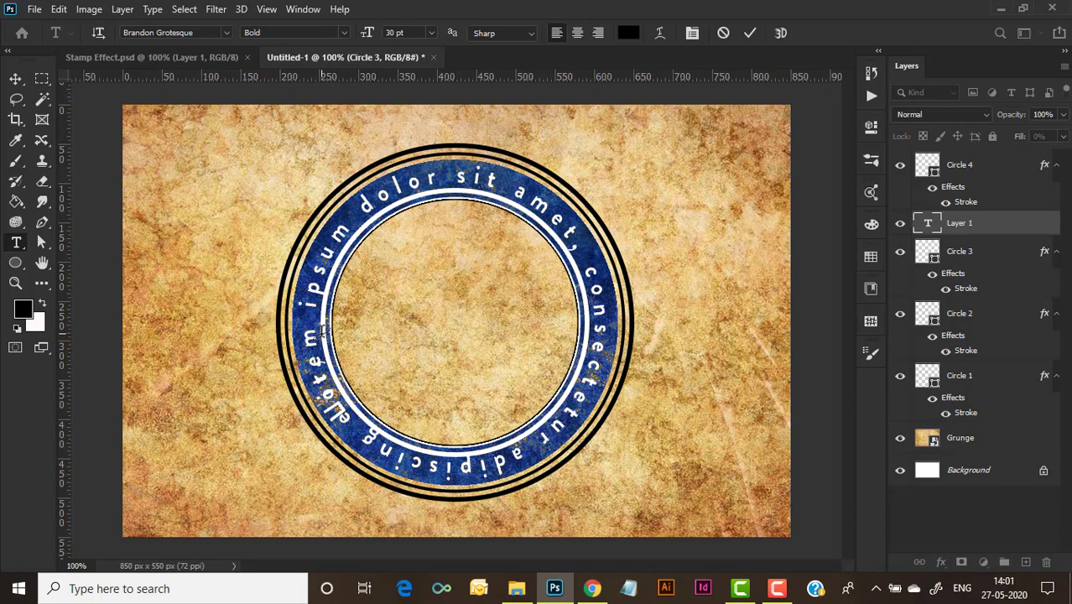
{"action": "type", "text": "THIS"}
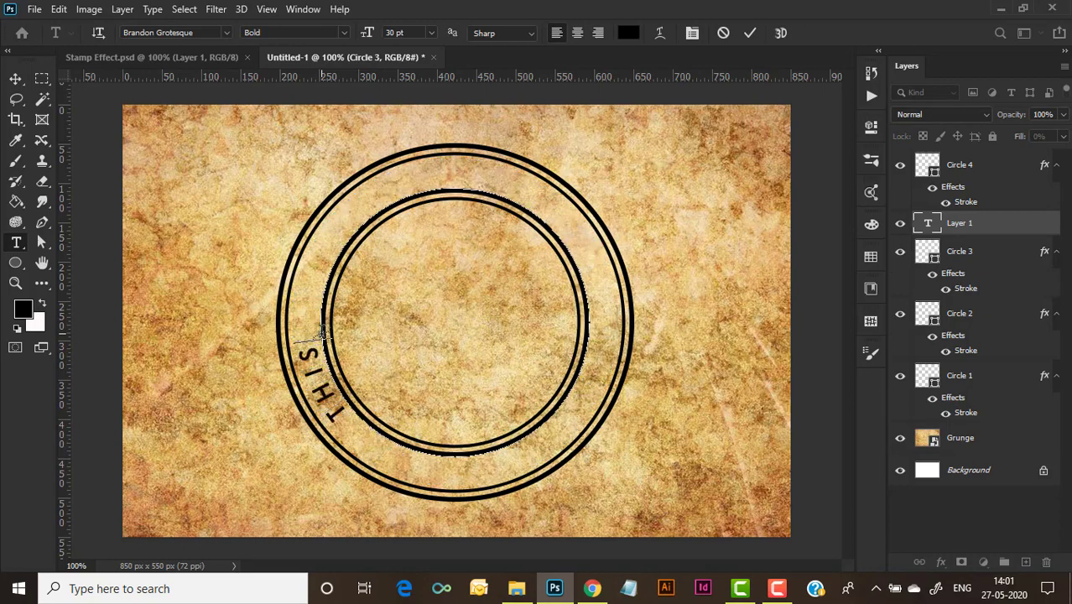
{"action": "type", "text": " IS A RUBBR"}
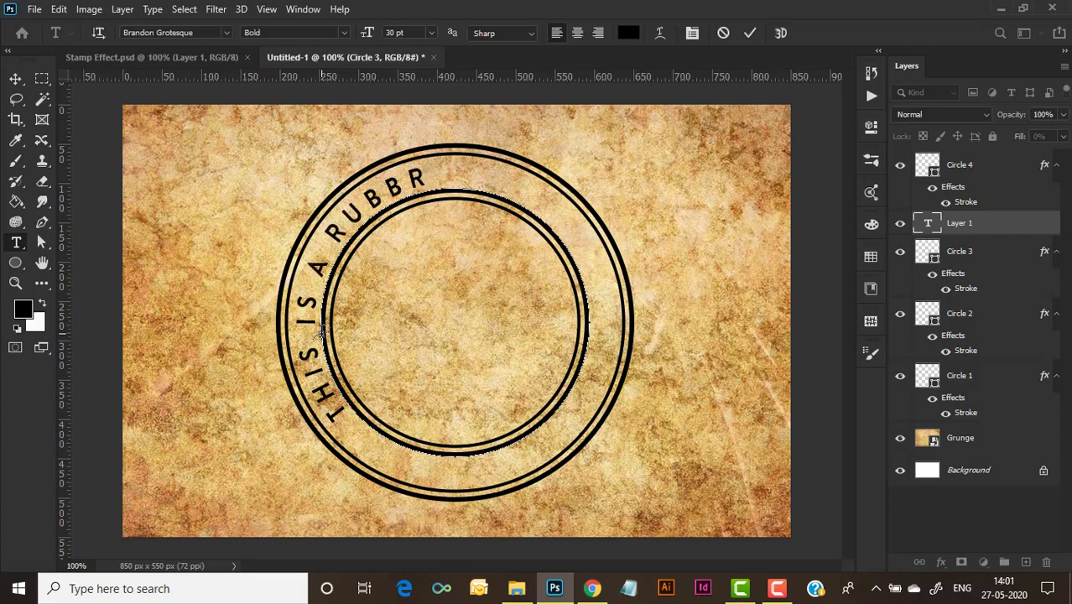
{"action": "key", "text": "BackSpace"}
{"action": "type", "text": "ER S"}
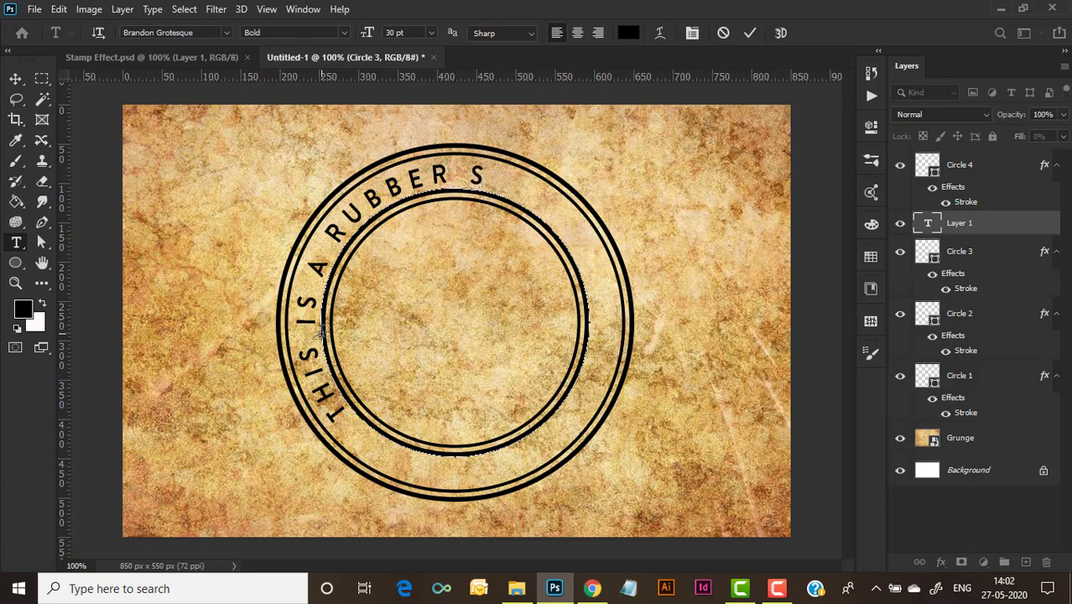
{"action": "type", "text": "TAM"}
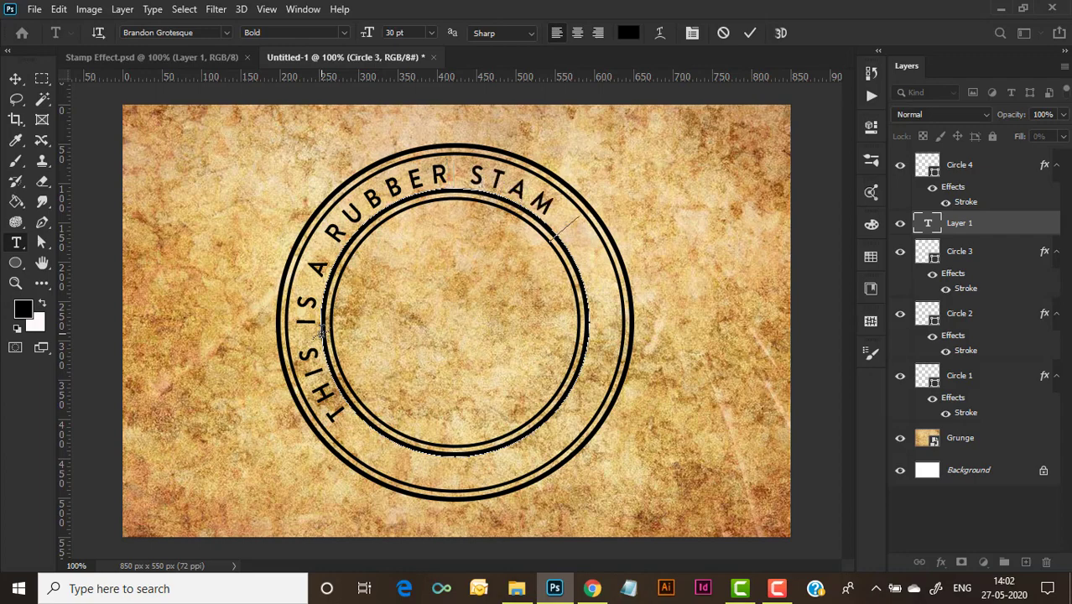
{"action": "type", "text": "P EFF"}
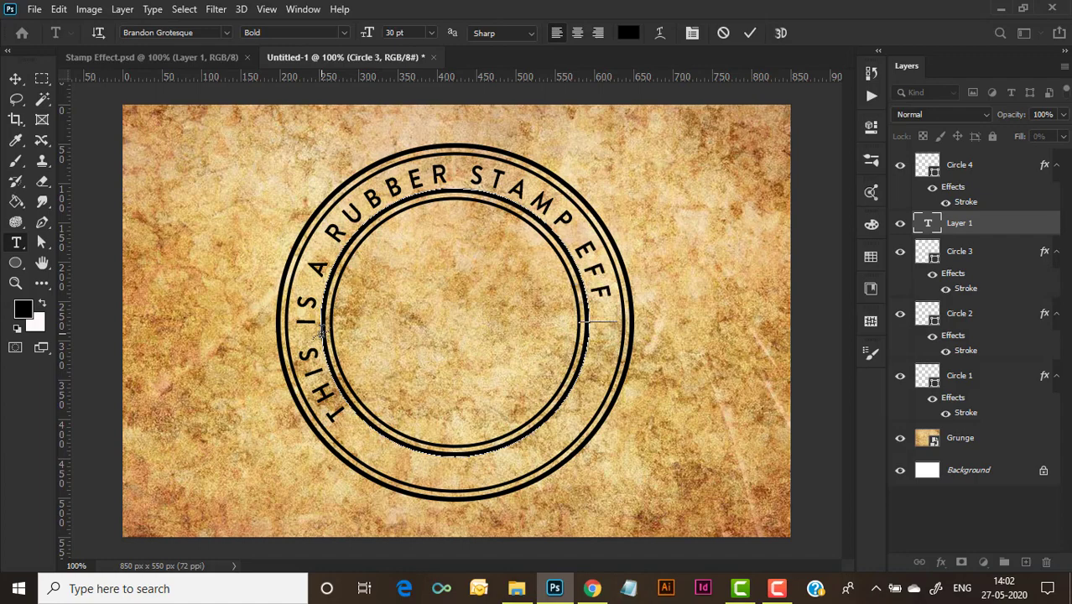
{"action": "type", "text": "ECT I"}
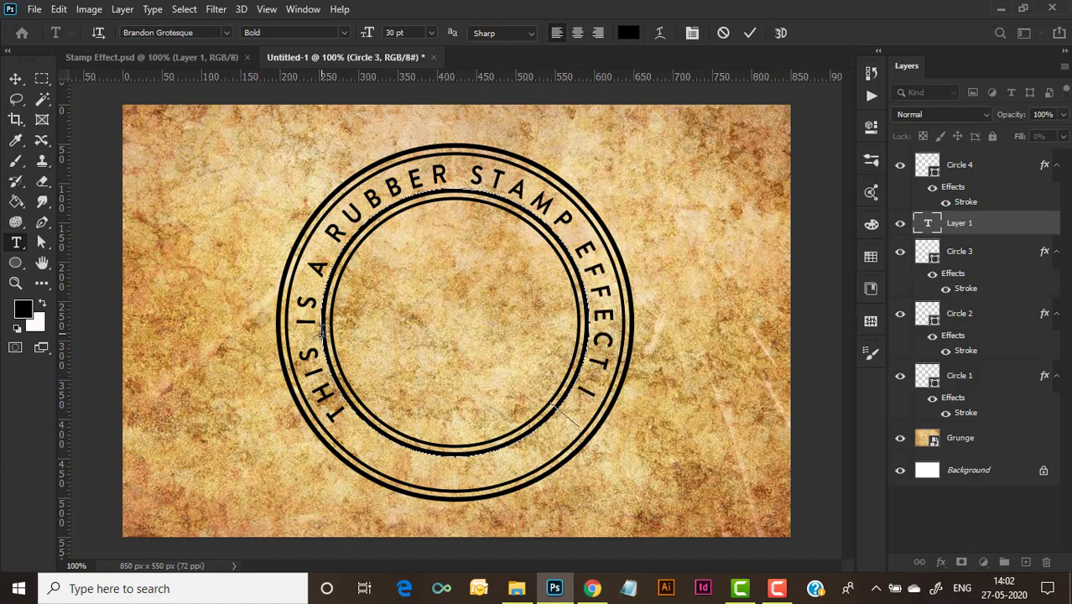
{"action": "type", "text": "N PH"}
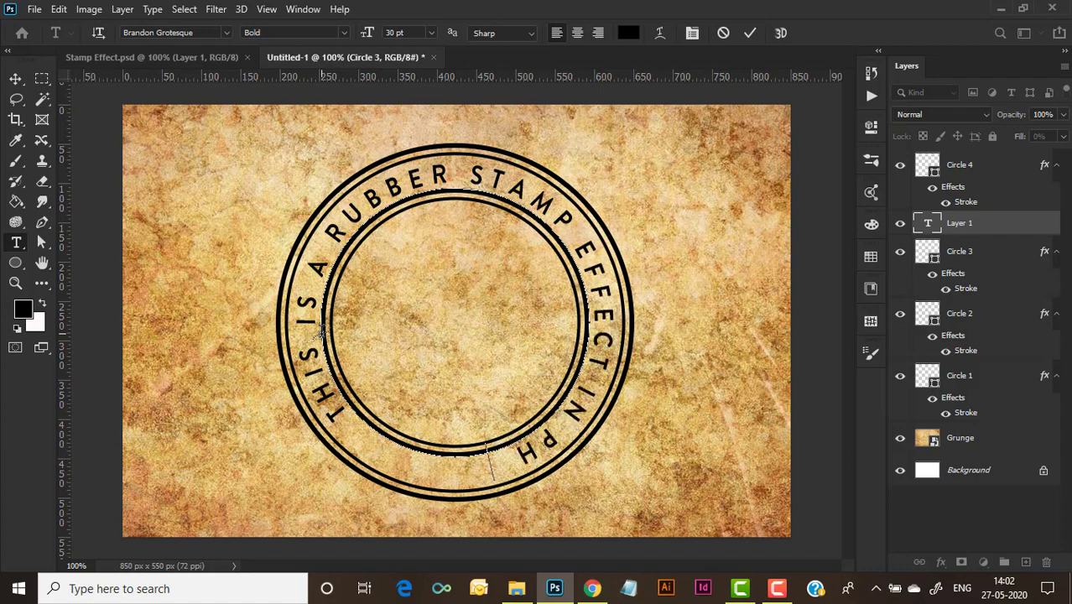
{"action": "type", "text": "OTO"}
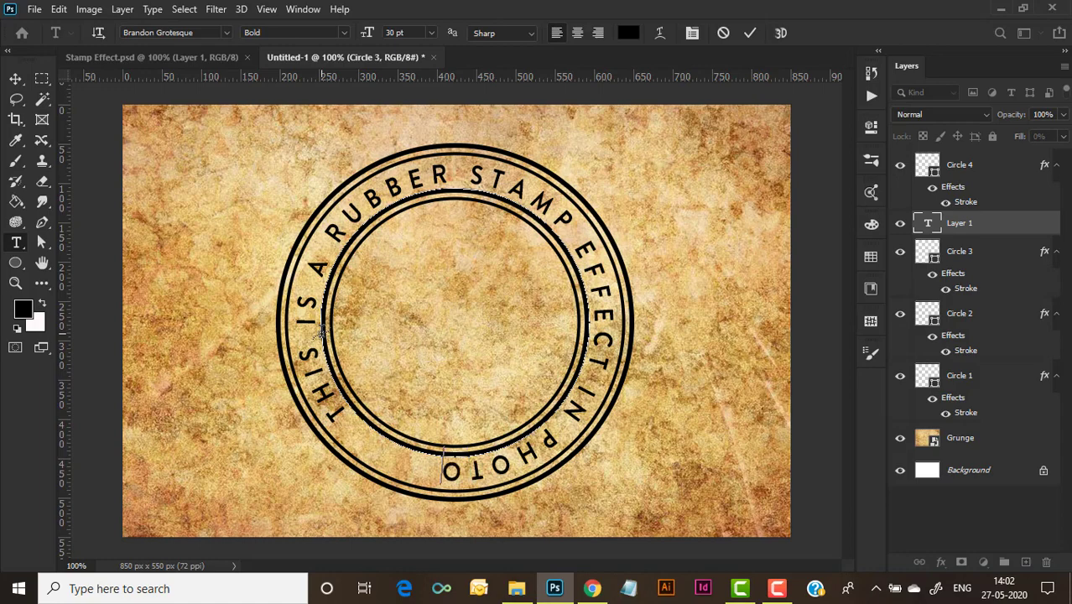
{"action": "type", "text": "SHOP"}
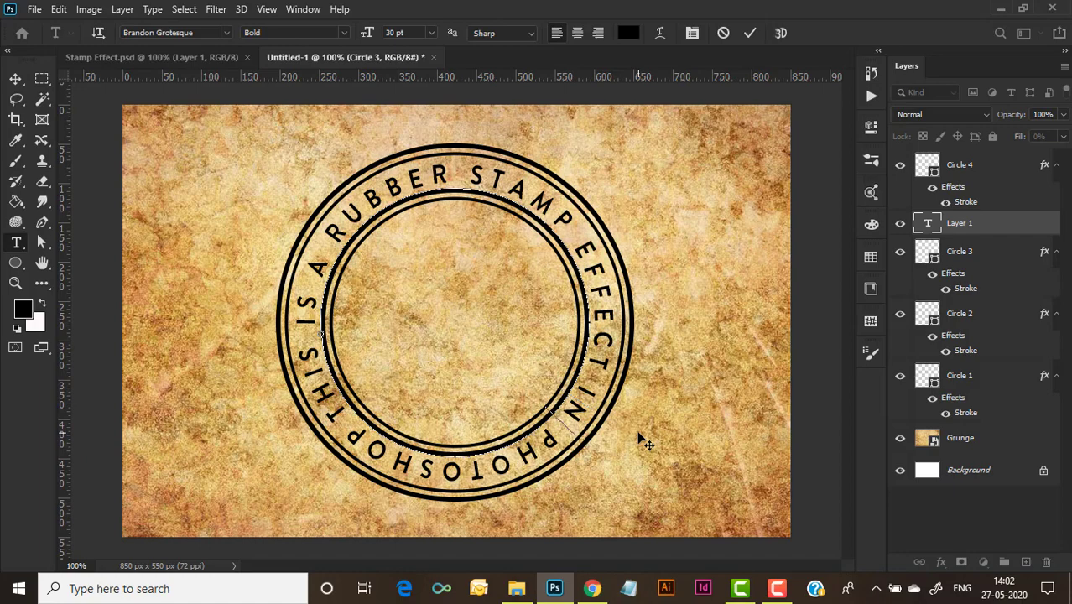
Remove the word IN from the circular text and enter it again before PHOTOSHOP
{"action": "key", "text": "BackSpace"}
{"action": "key", "text": "BackSpace"}
{"action": "key", "text": "BackSpace"}
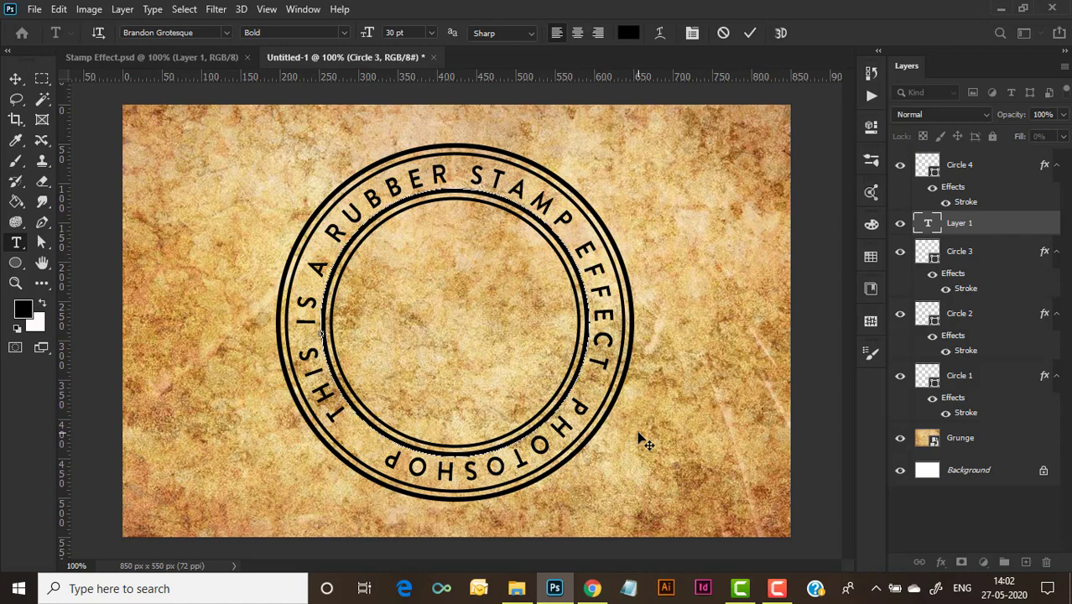
{"action": "type", "text": "IN"}
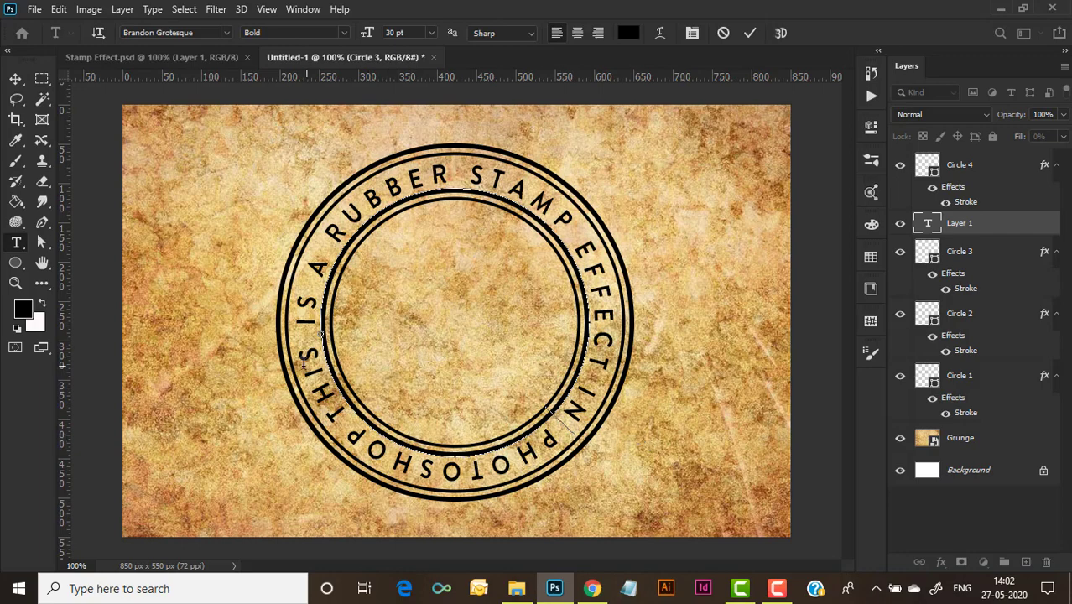
Set the tracking of the whole circular text to 260 and commit the text
{"action": "key", "text": "ctrl+a"}
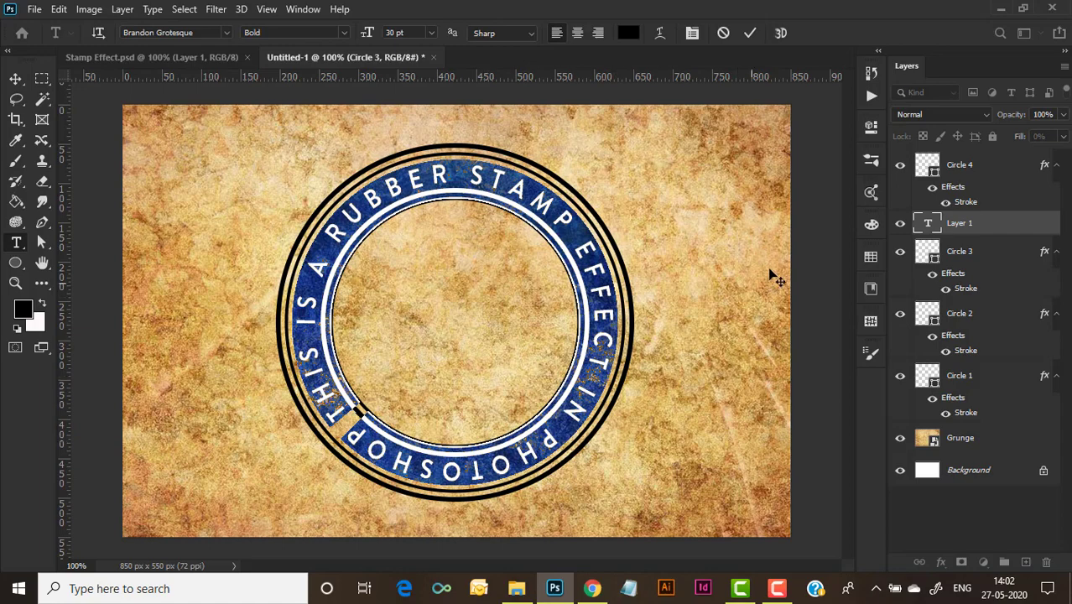
{"action": "left_click", "coordinate": [303, 9]}
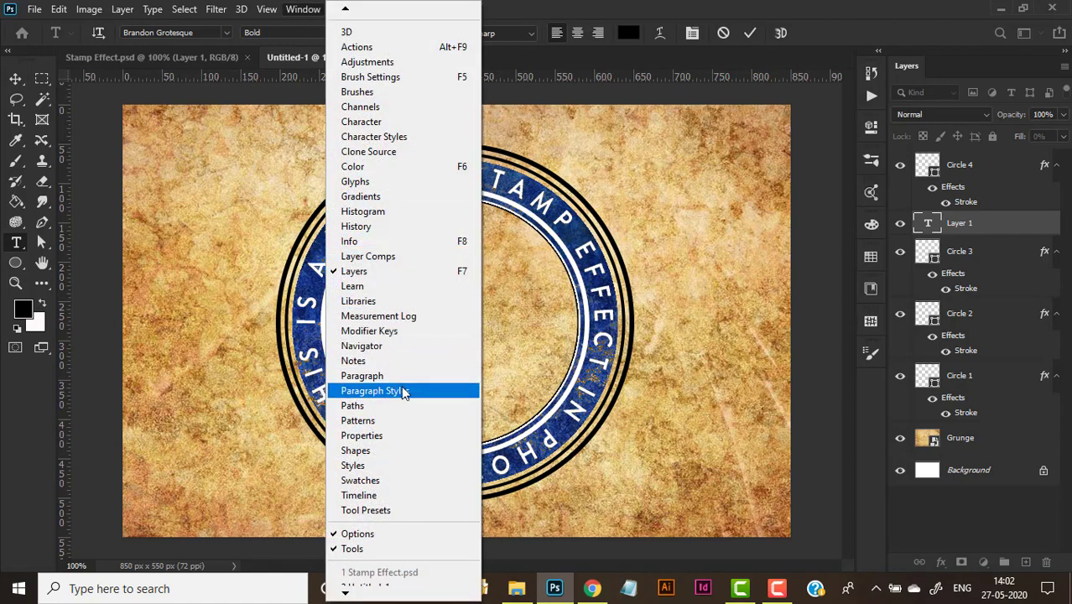
{"action": "left_click", "coordinate": [402, 436]}
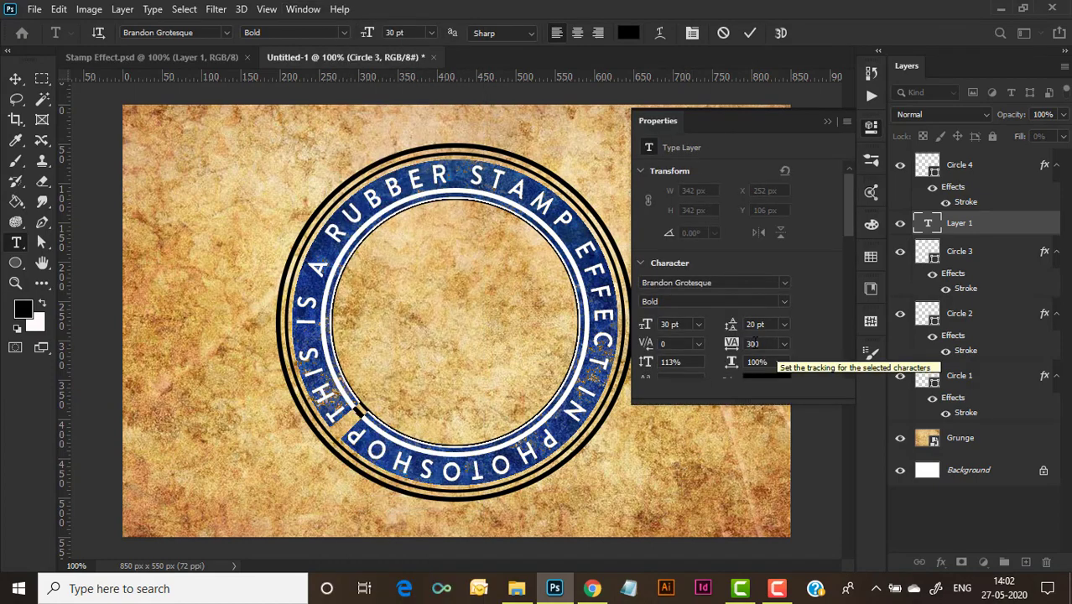
{"action": "left_click", "coordinate": [753, 343]}
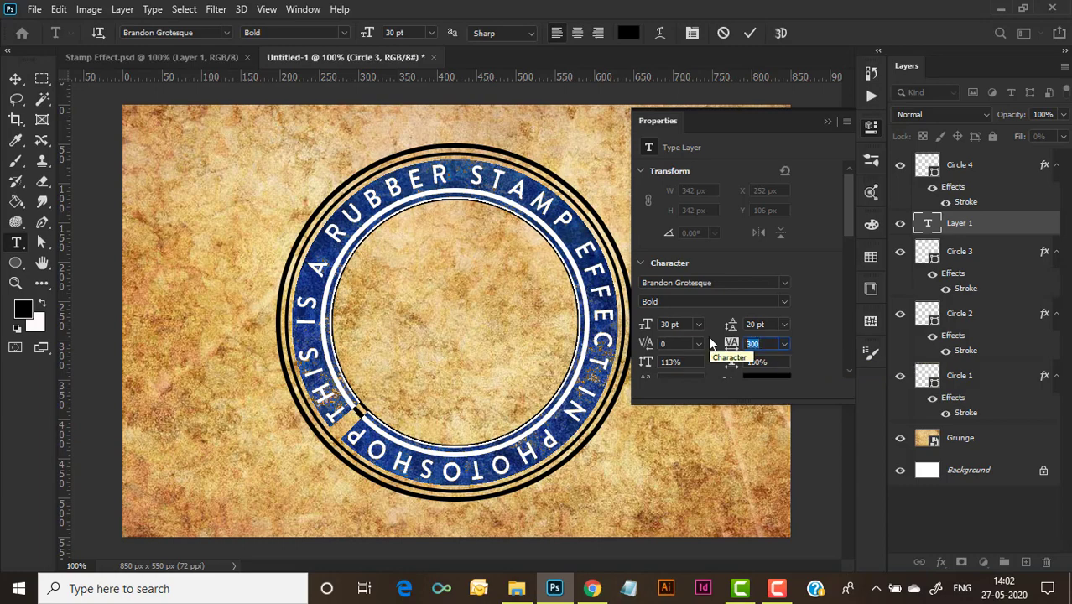
{"action": "key", "text": "Down"}
{"action": "key", "text": "Down"}
{"action": "key", "text": "Down"}
{"action": "key", "text": "Down"}
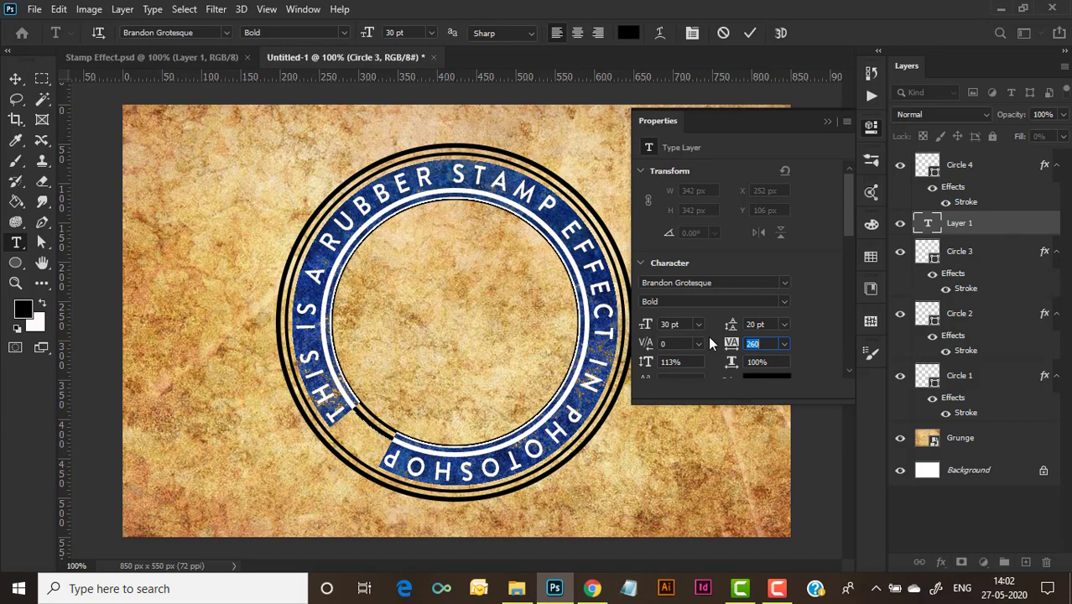
{"action": "left_click", "coordinate": [827, 121]}
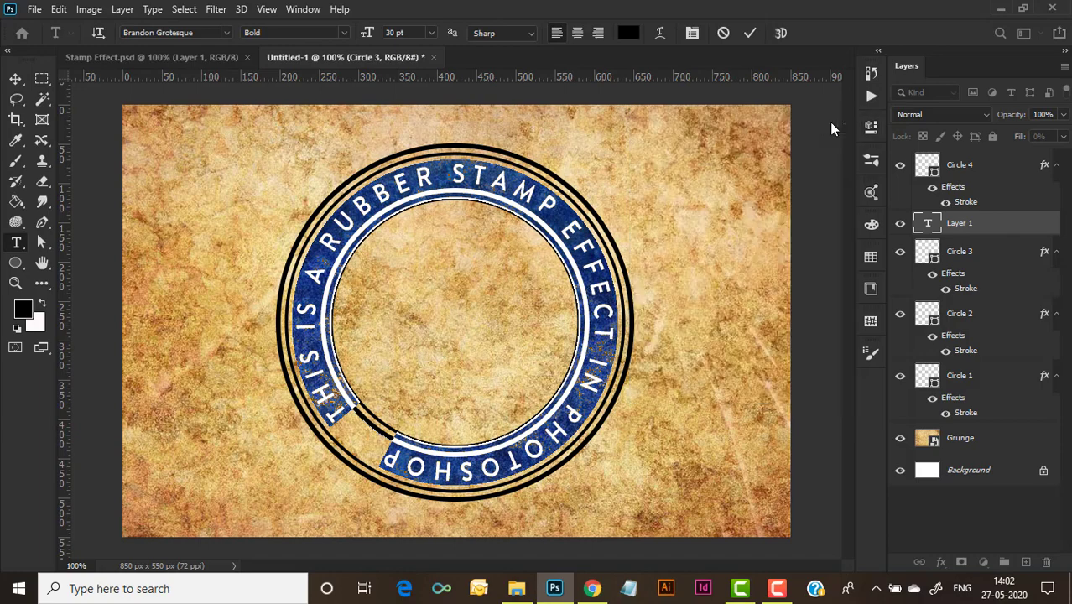
{"action": "left_click", "coordinate": [15, 81]}
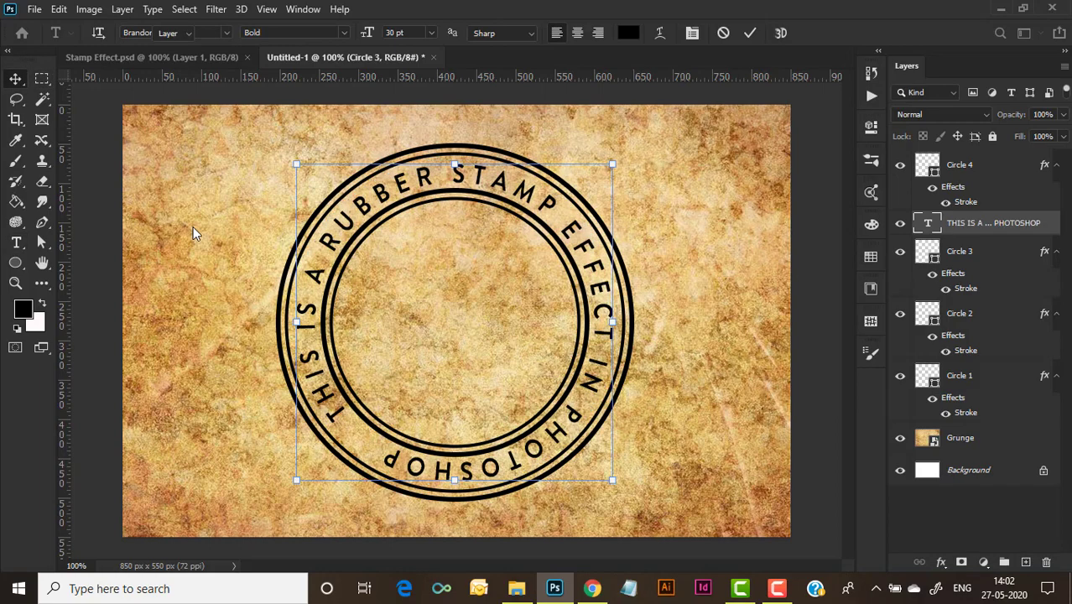
Draw a custom gear shape about 560 px wide from the center of the stamp circles, directly above the Grunge layer
{"action": "left_click", "coordinate": [203, 227]}
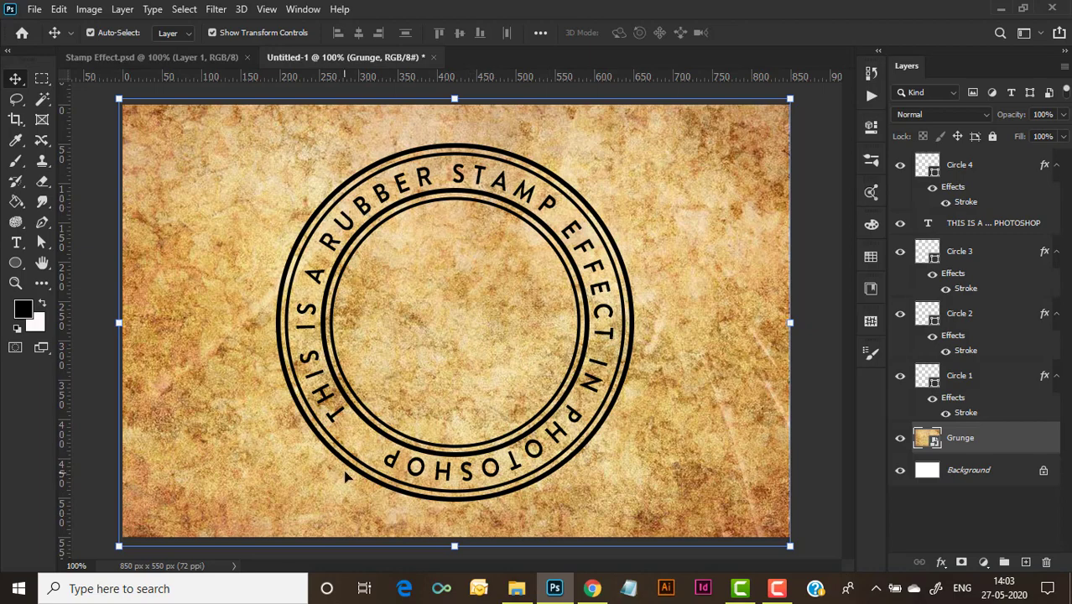
{"action": "left_click", "coordinate": [16, 264]}
{"action": "right_click", "coordinate": [19, 268]}
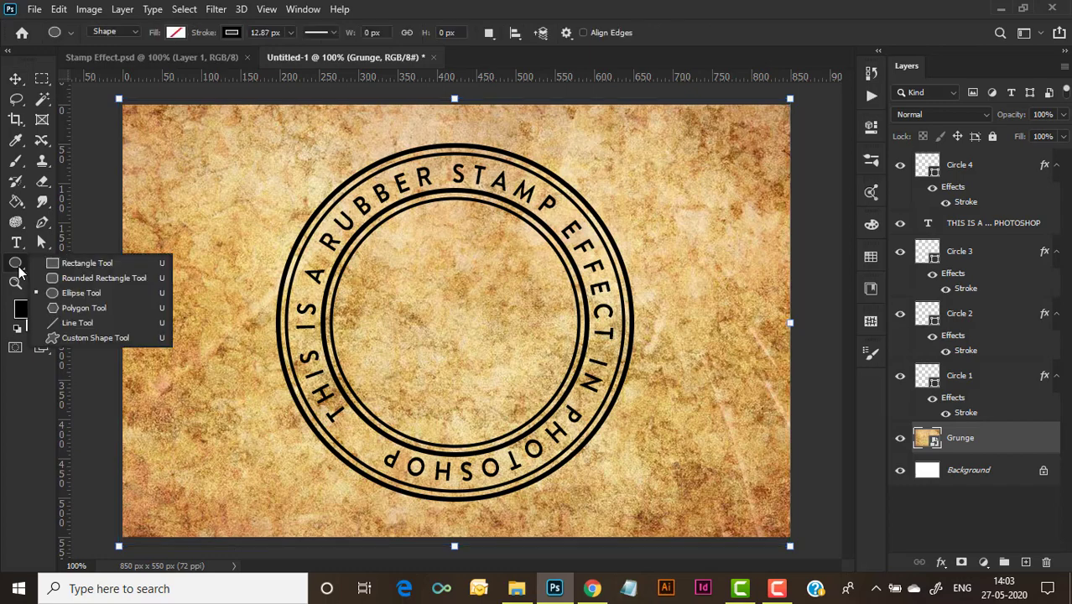
{"action": "left_click", "coordinate": [116, 338]}
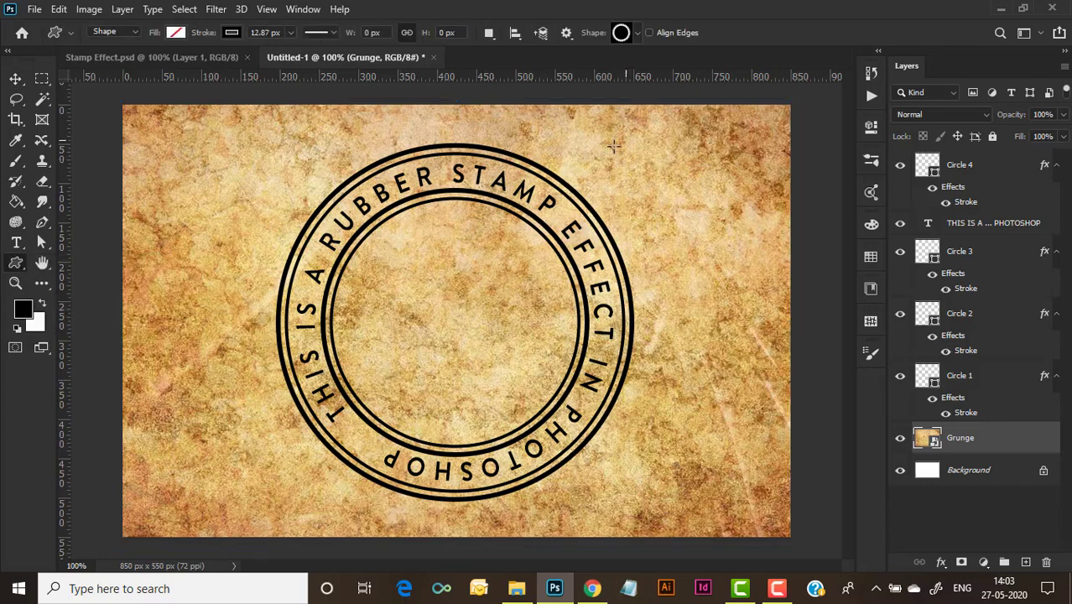
{"action": "left_click", "coordinate": [621, 32]}
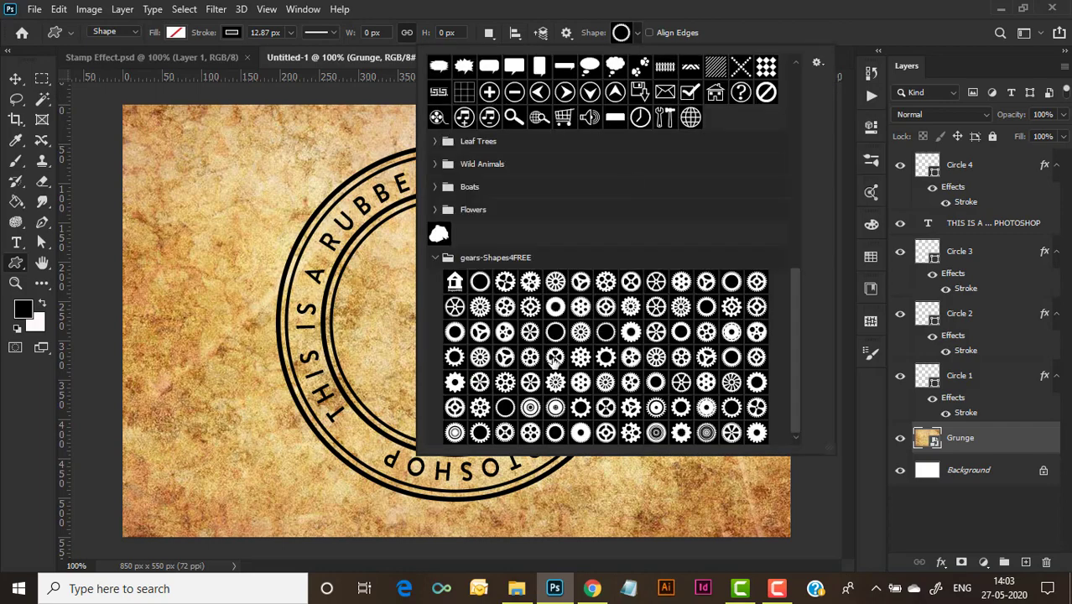
{"action": "left_click", "coordinate": [624, 35]}
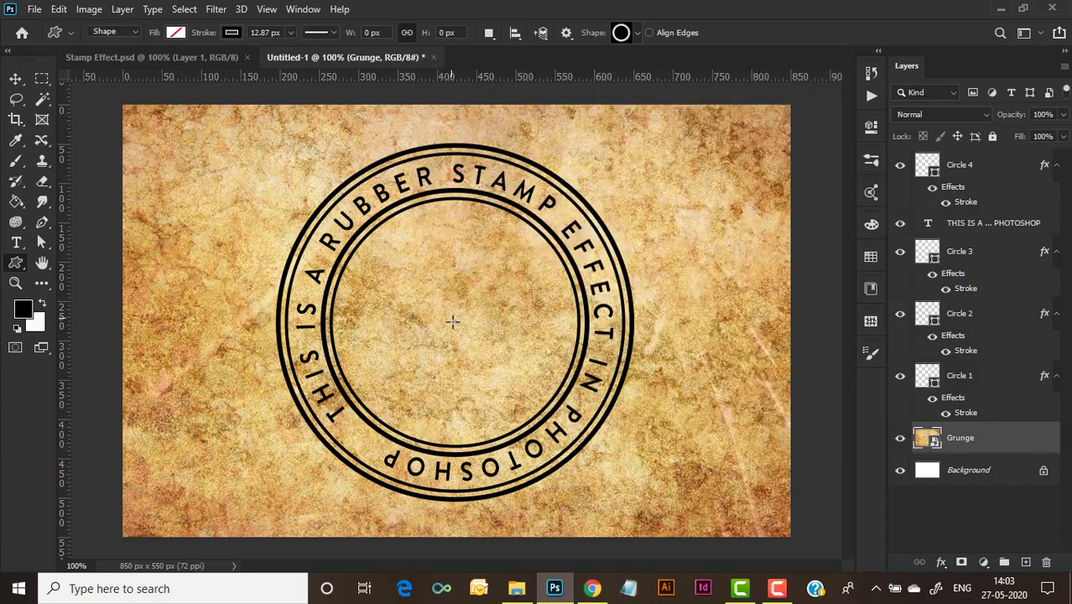
{"action": "mouse_move", "coordinate": [450, 319]}
{"action": "left_mouse_down"}
{"action": "mouse_move", "coordinate": [579, 403]}
{"action": "mouse_move", "coordinate": [650, 426]}
{"action": "mouse_move", "coordinate": [697, 478]}
{"action": "mouse_move", "coordinate": [718, 476]}
{"action": "mouse_move", "coordinate": [662, 469]}
{"action": "mouse_move", "coordinate": [659, 493]}
{"action": "mouse_move", "coordinate": [700, 539]}
{"action": "left_mouse_up"}
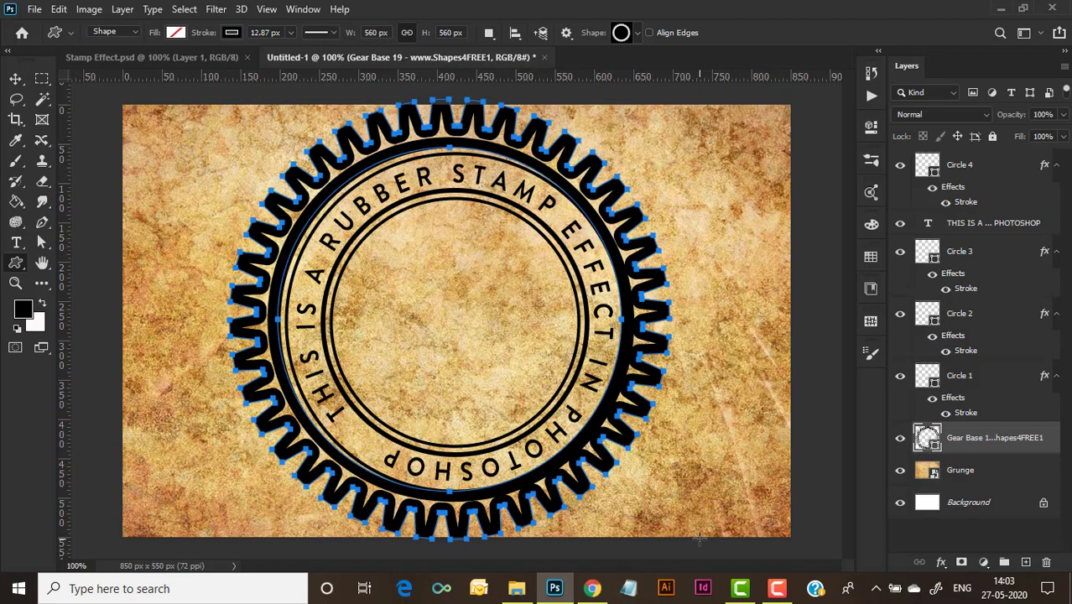
{"action": "left_click", "coordinate": [16, 78]}
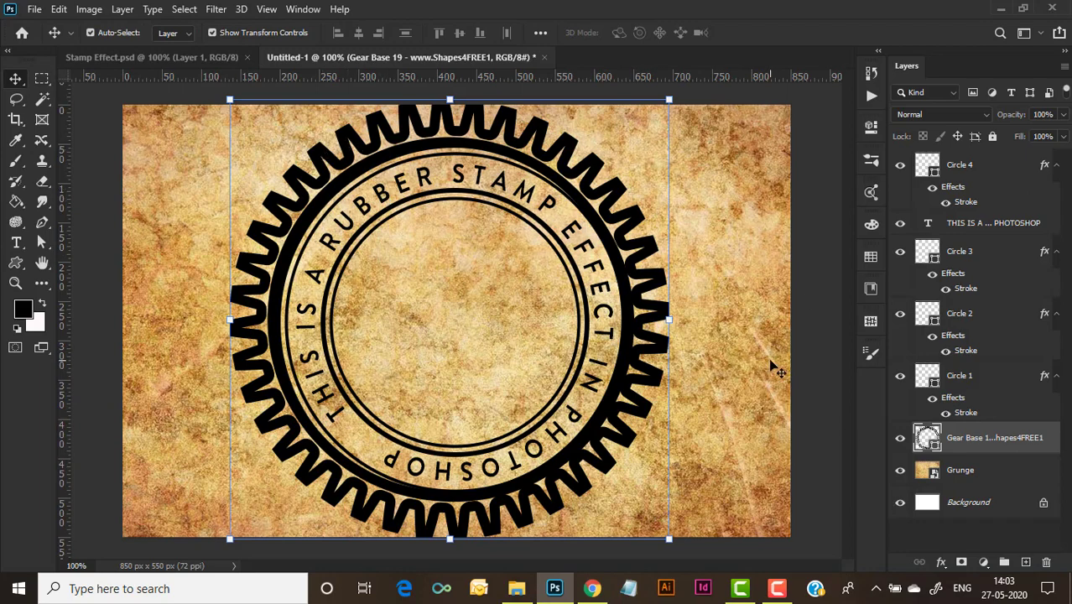
Center the circle, text and gear layers on the Grunge layer horizontally and vertically, and hide the Circle 4 layer
{"action": "left_click", "coordinate": [970, 169]}
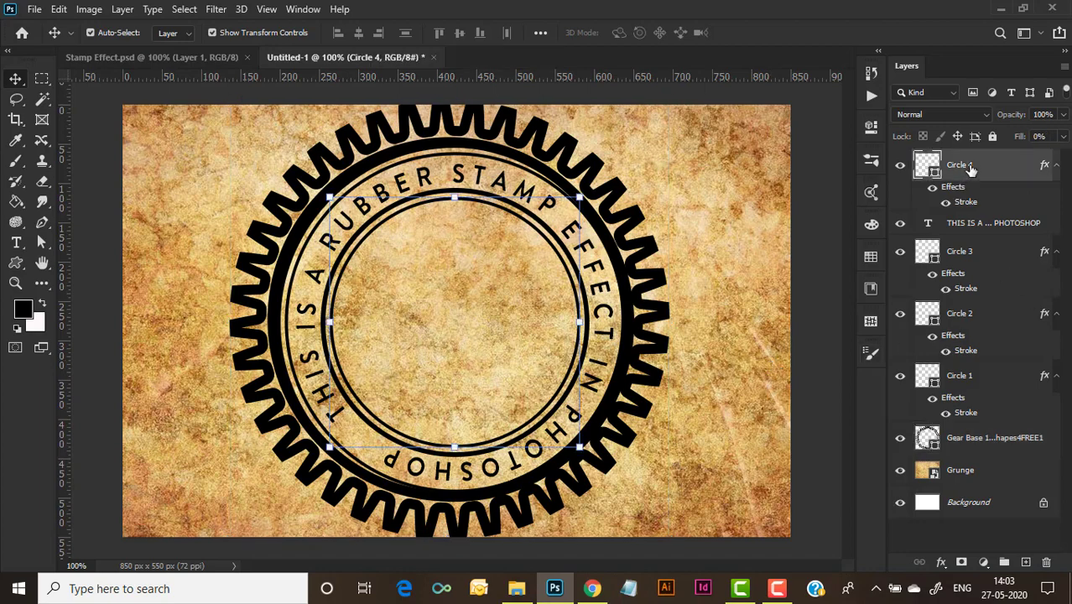
{"action": "left_click", "coordinate": [971, 227], "text": "shift"}
{"action": "left_click", "coordinate": [993, 260], "text": "shift"}
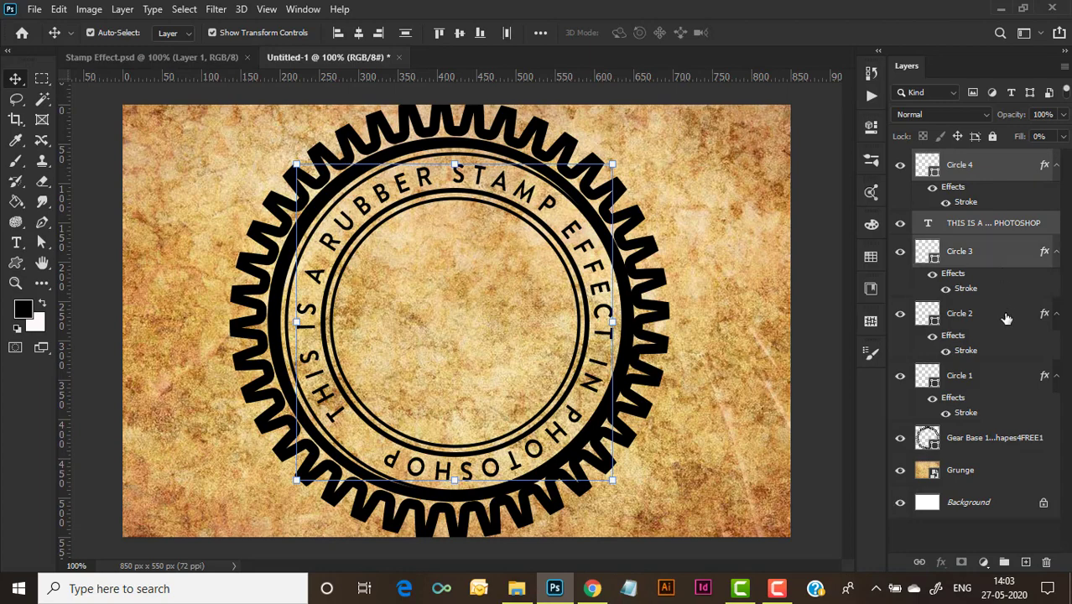
{"action": "left_click", "coordinate": [1003, 315], "text": "shift"}
{"action": "left_click", "coordinate": [990, 377], "text": "shift"}
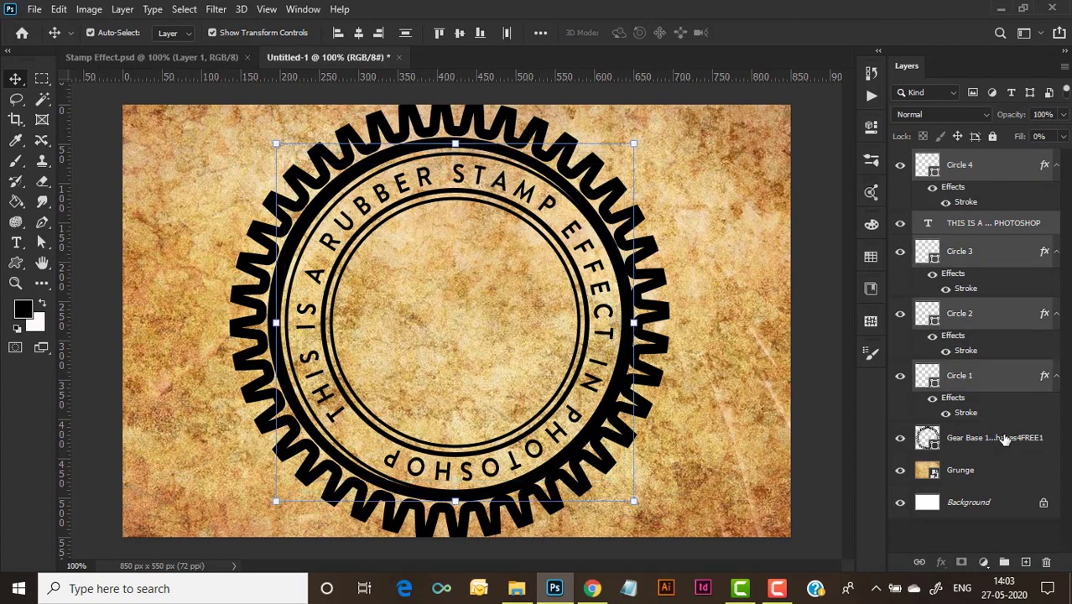
{"action": "left_click", "coordinate": [1002, 438], "text": "shift"}
{"action": "left_click", "coordinate": [996, 475], "text": "shift"}
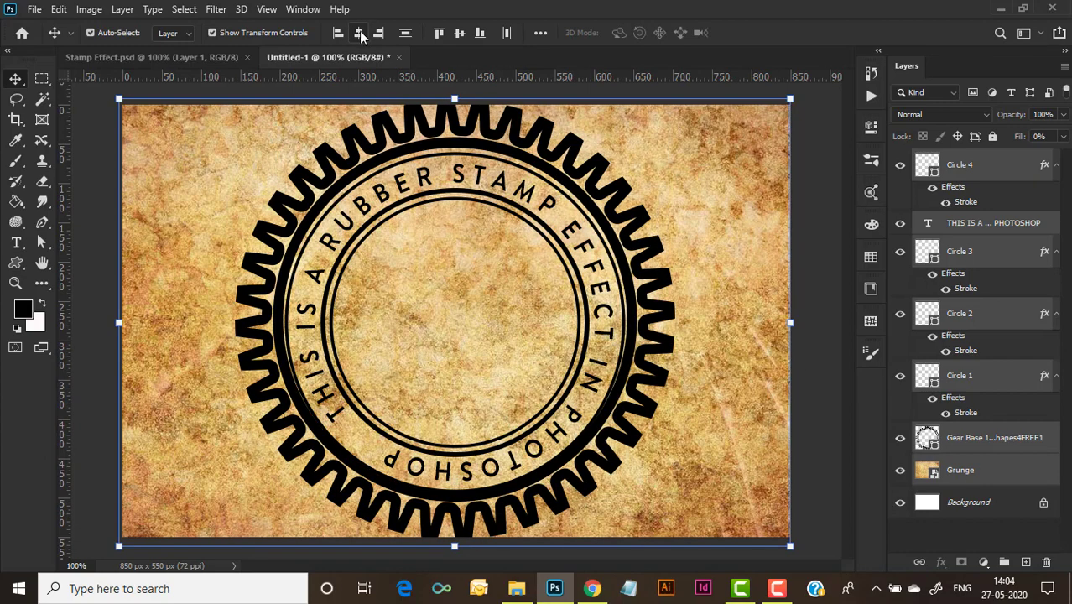
{"action": "left_click", "coordinate": [458, 33]}
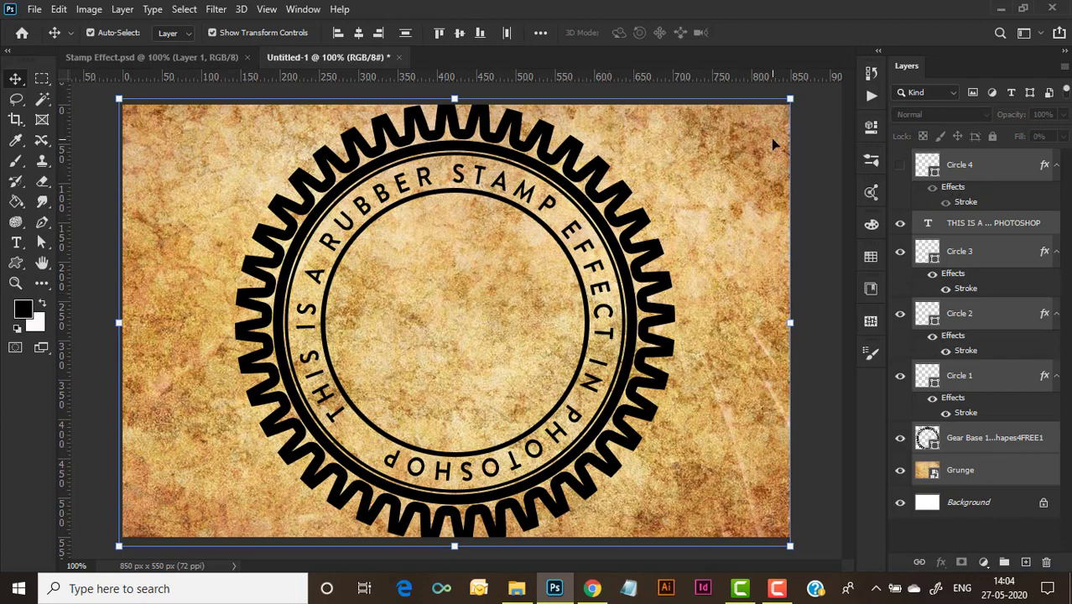
Try the Color Overlay, Pattern Overlay and Gradient Overlay effects on the gear layer and cancel the layer style
{"action": "left_click", "coordinate": [633, 197]}
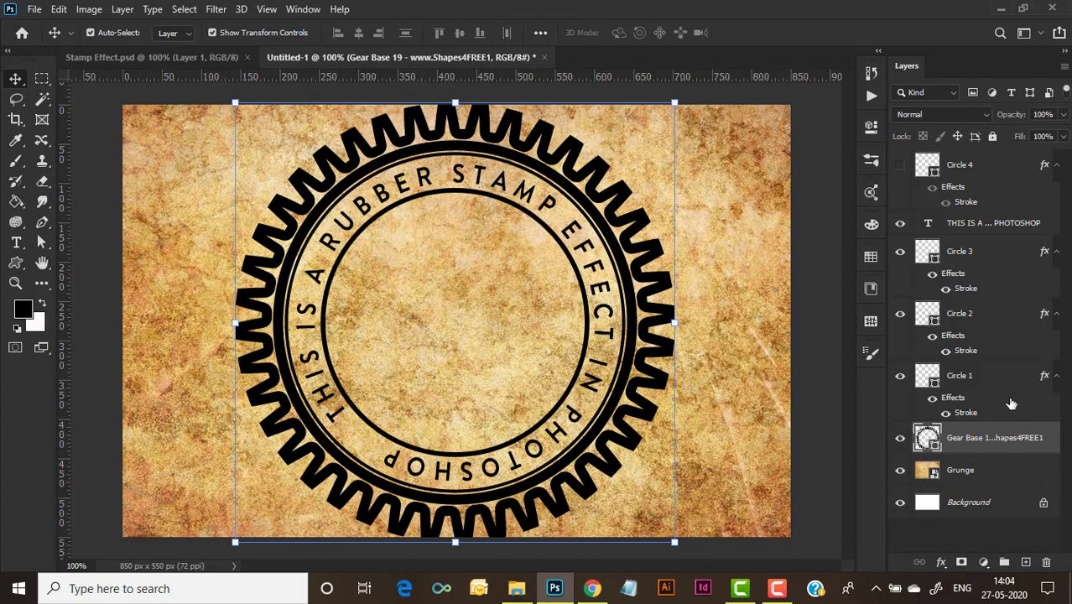
{"action": "double_click", "coordinate": [992, 443]}
{"action": "key", "text": "Return"}
{"action": "double_click", "coordinate": [1050, 434]}
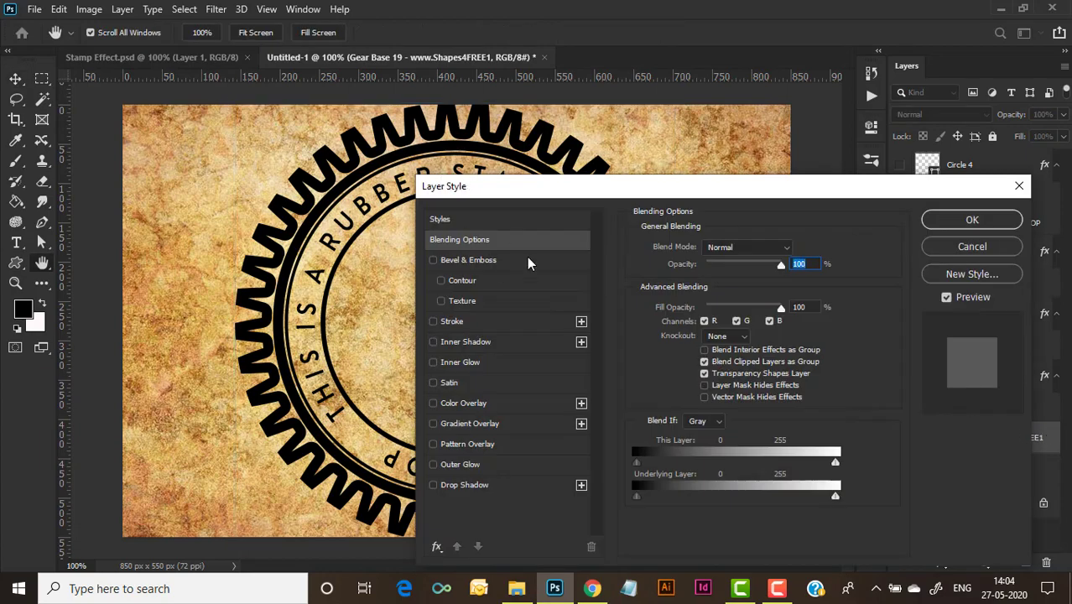
{"action": "left_click_drag", "start_coordinate": [608, 189], "coordinate": [777, 102]}
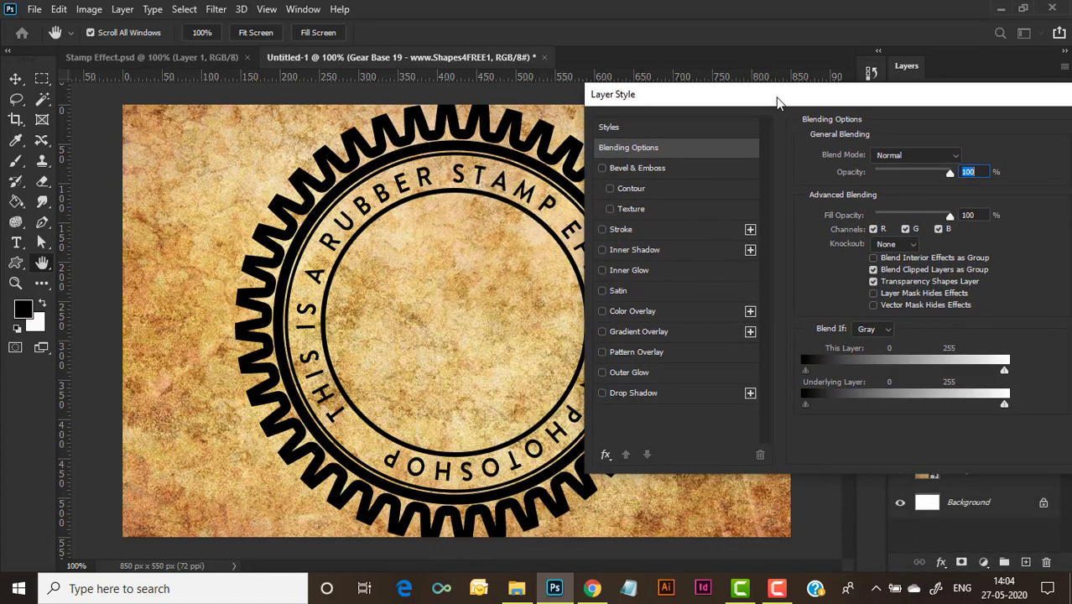
{"action": "left_click", "coordinate": [651, 310]}
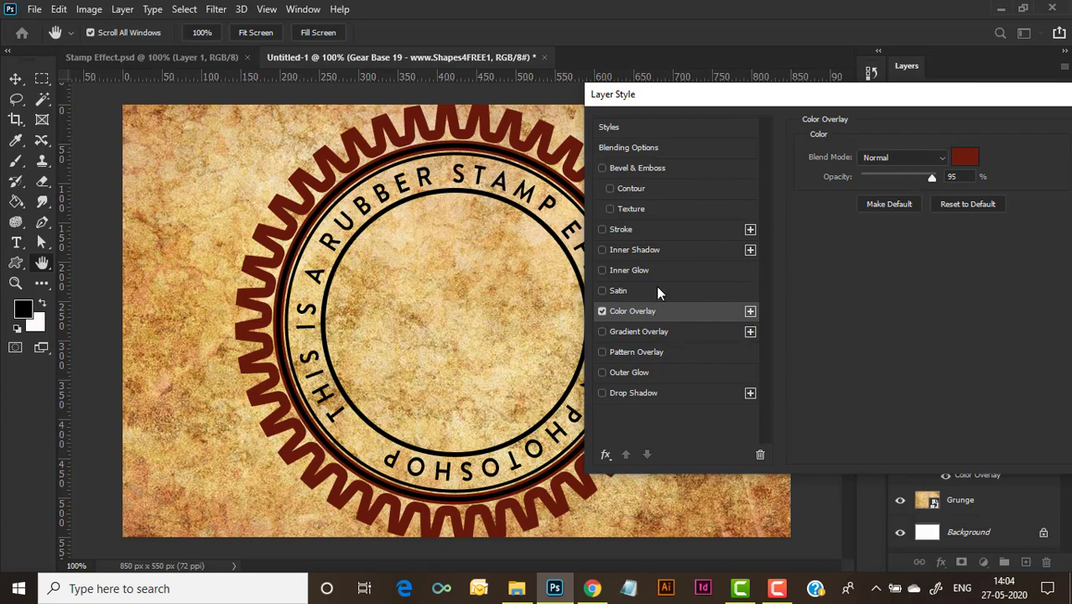
{"action": "left_click", "coordinate": [601, 311]}
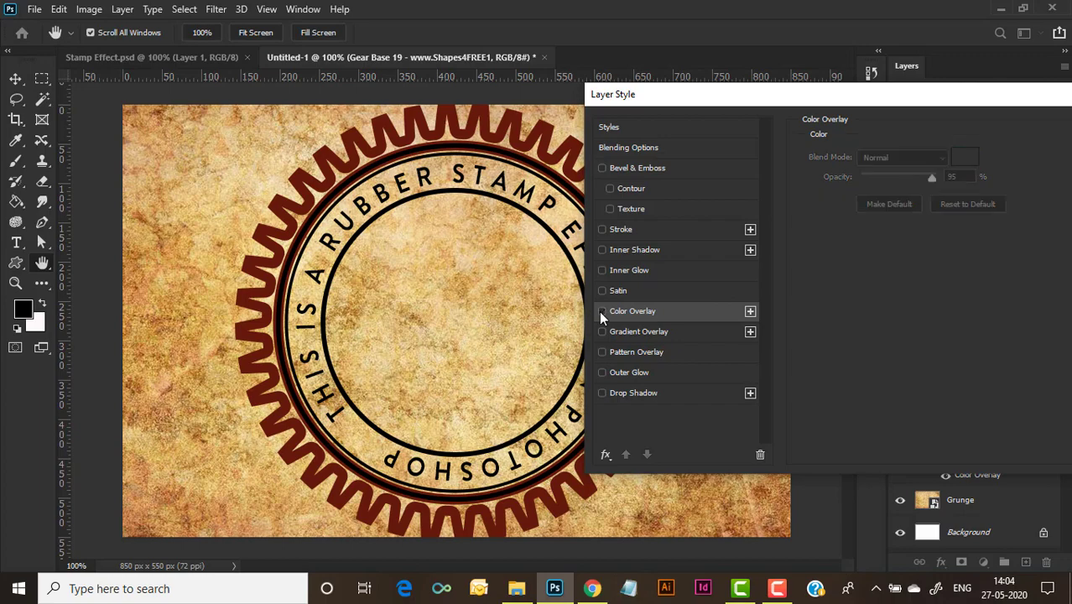
{"action": "left_click", "coordinate": [602, 352]}
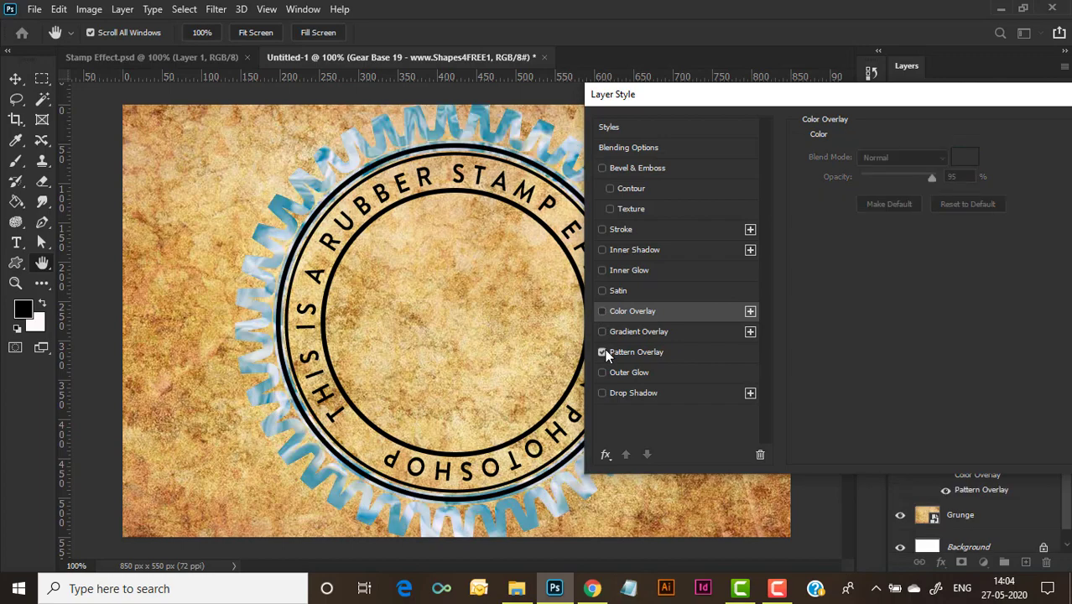
{"action": "left_click", "coordinate": [603, 353]}
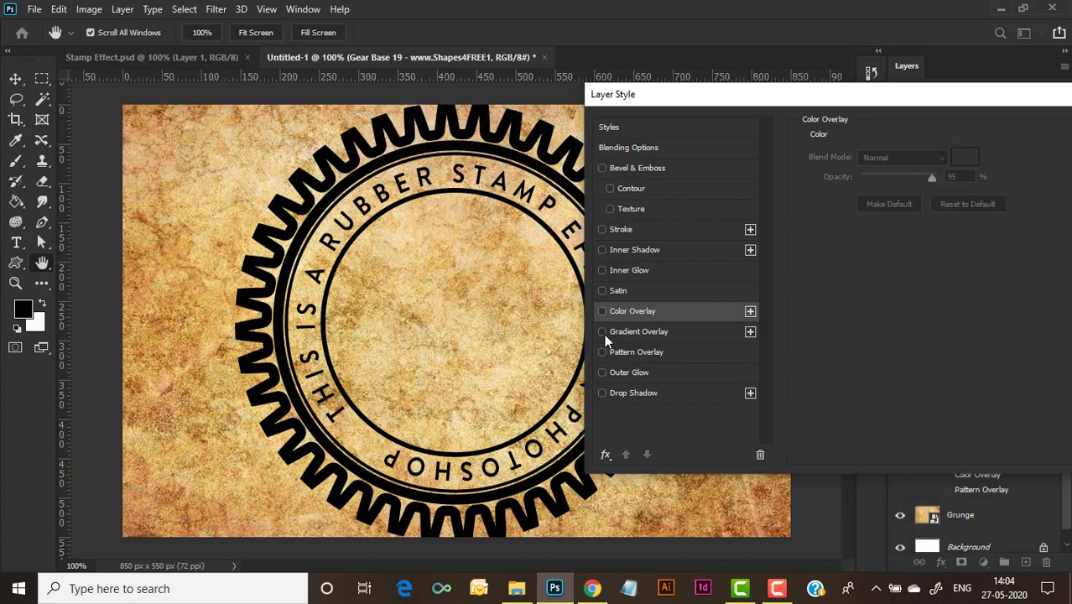
{"action": "left_click", "coordinate": [602, 332]}
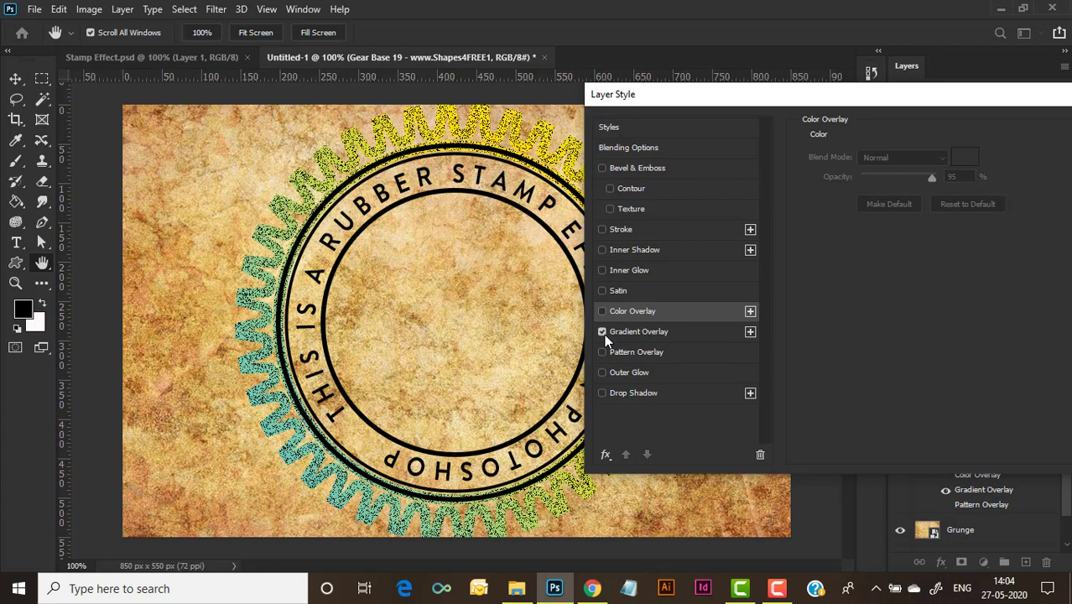
{"action": "left_click", "coordinate": [602, 332]}
{"action": "left_click", "coordinate": [602, 312]}
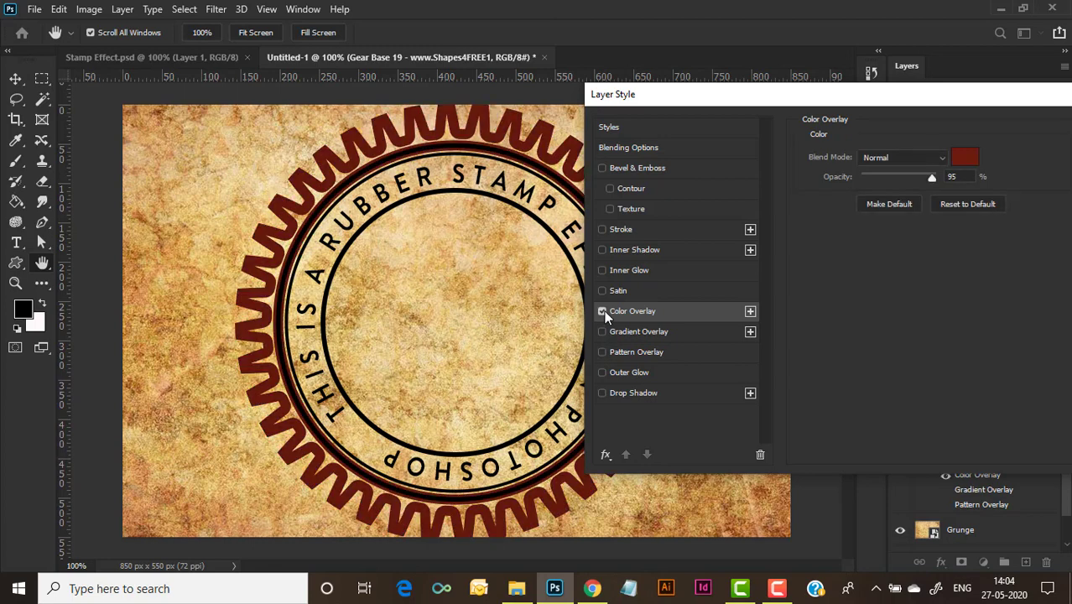
{"action": "left_click", "coordinate": [602, 311]}
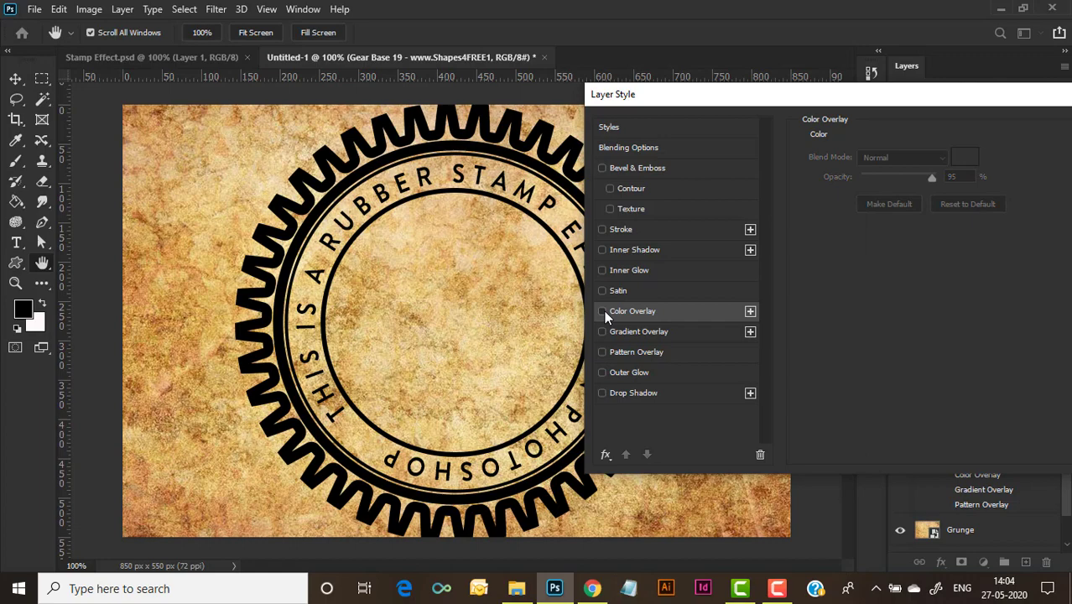
{"action": "left_click_drag", "start_coordinate": [1010, 99], "coordinate": [702, 176]}
{"action": "left_click", "coordinate": [829, 231]}
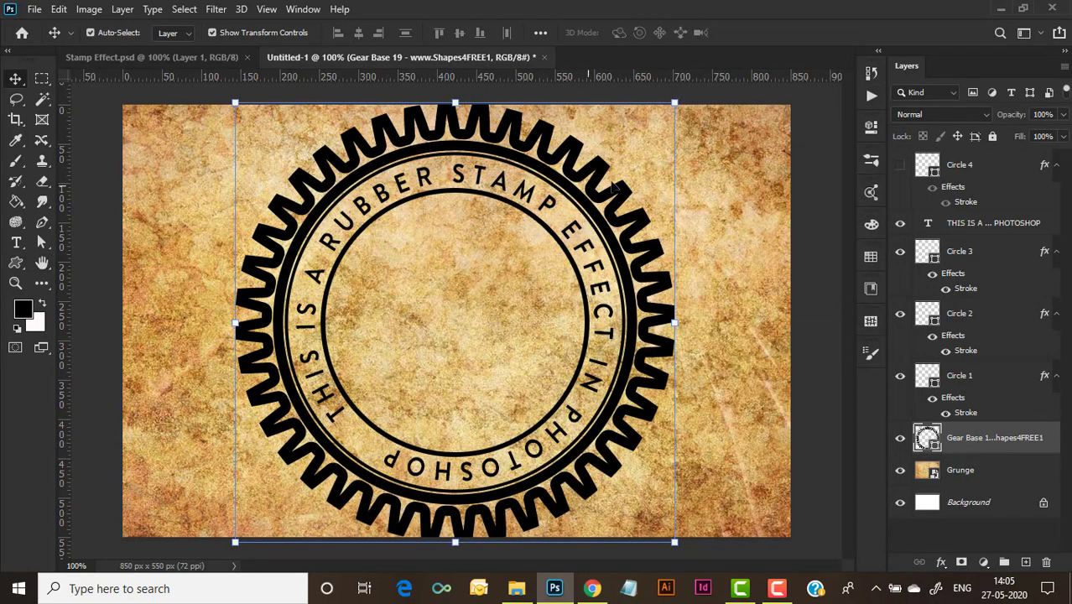
Set the fill of the gear shape to solid black
{"action": "left_click", "coordinate": [736, 189]}
{"action": "left_click", "coordinate": [639, 220]}
{"action": "key", "text": "a"}
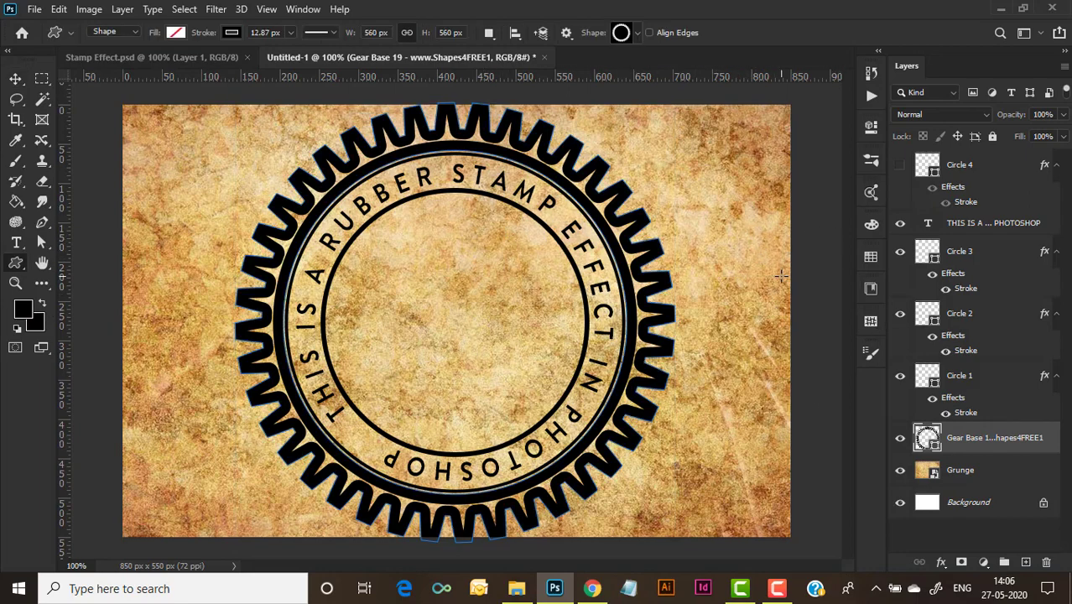
{"action": "left_click", "coordinate": [15, 79]}
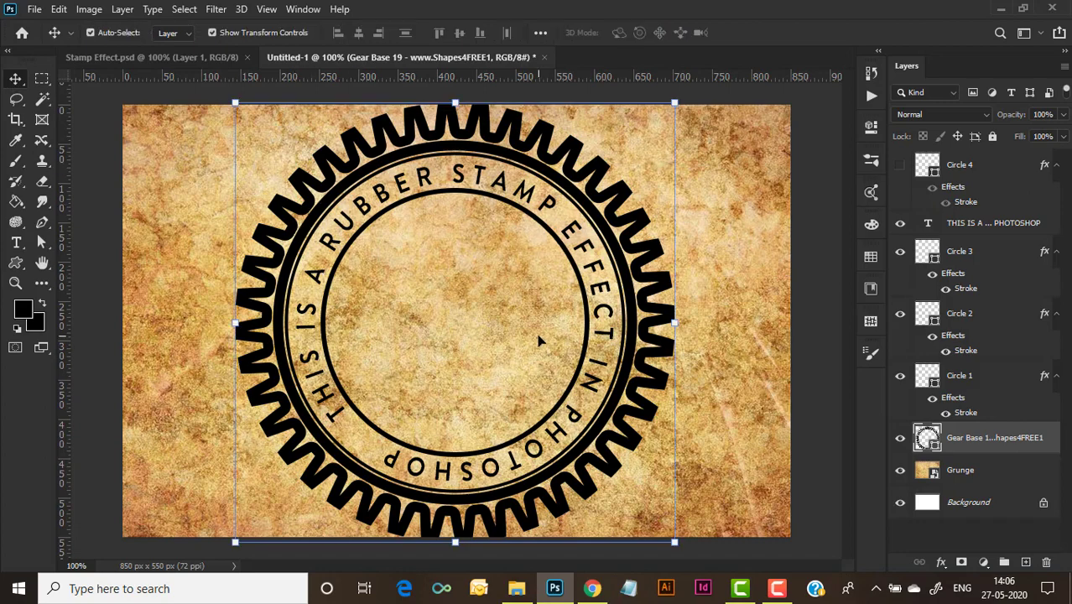
{"action": "left_click", "coordinate": [15, 262]}
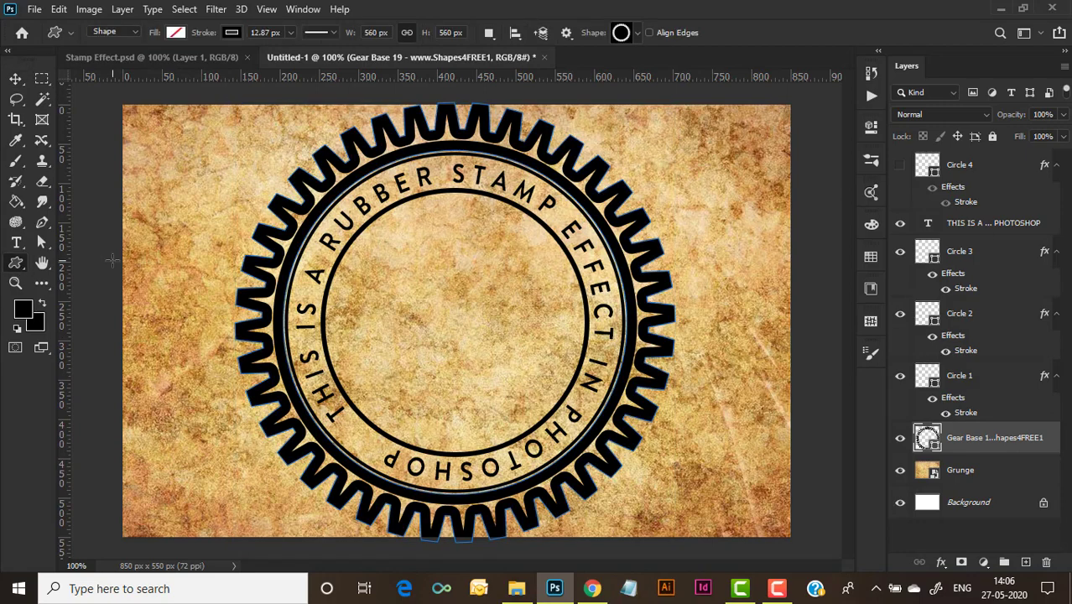
{"action": "left_click", "coordinate": [182, 36]}
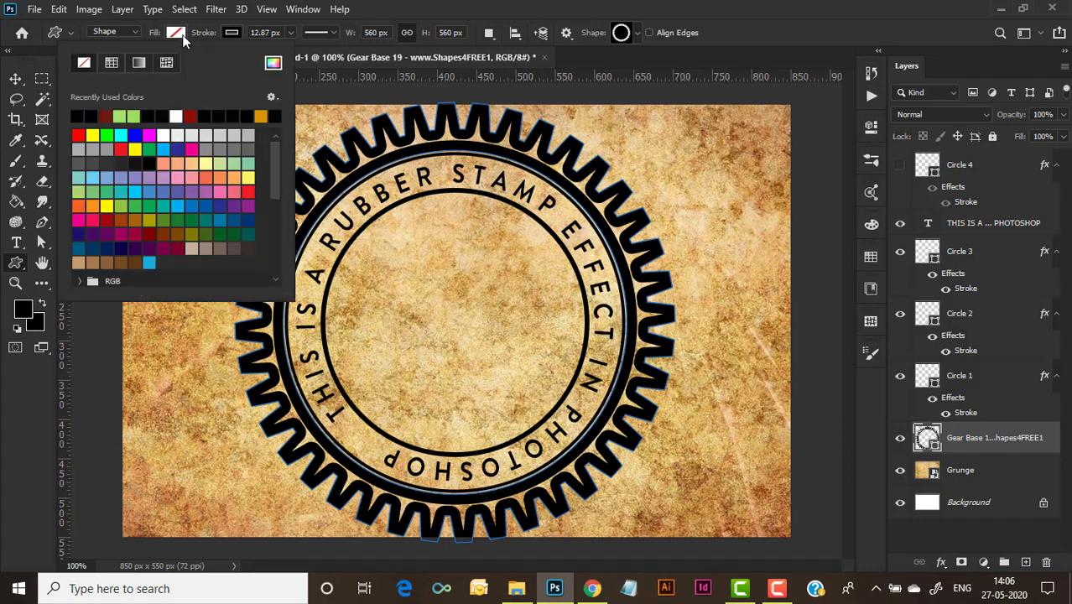
{"action": "left_click", "coordinate": [81, 114]}
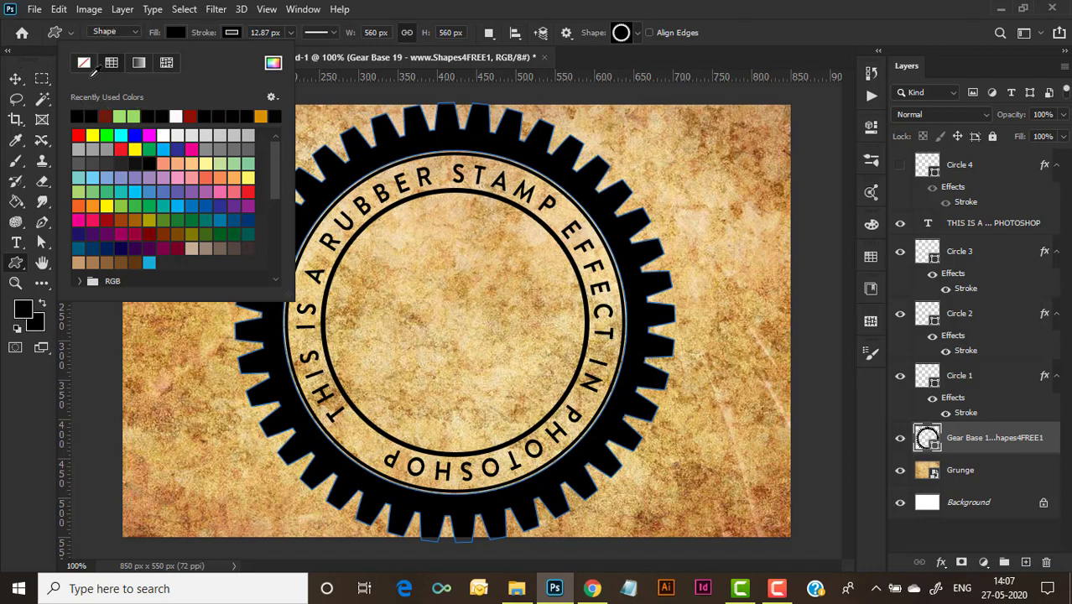
Scale the gear shape down proportionally to about 557 px wide and high
{"action": "key", "text": "v"}
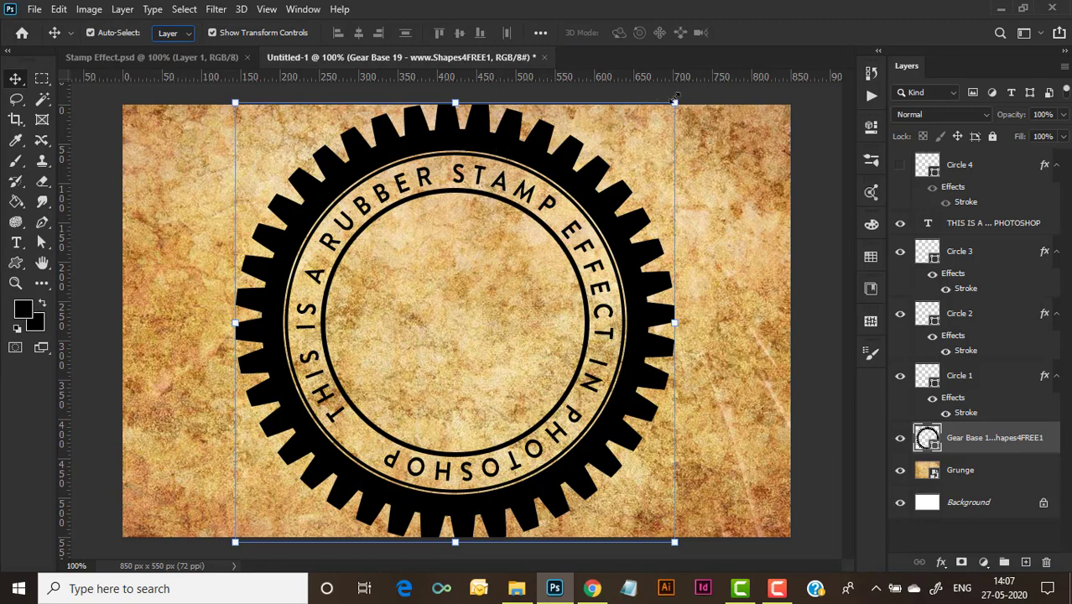
{"action": "mouse_move", "coordinate": [674, 101]}
{"action": "left_mouse_down"}
{"action": "mouse_move", "coordinate": [664, 104]}
{"action": "mouse_move", "coordinate": [670, 97]}
{"action": "left_mouse_up"}
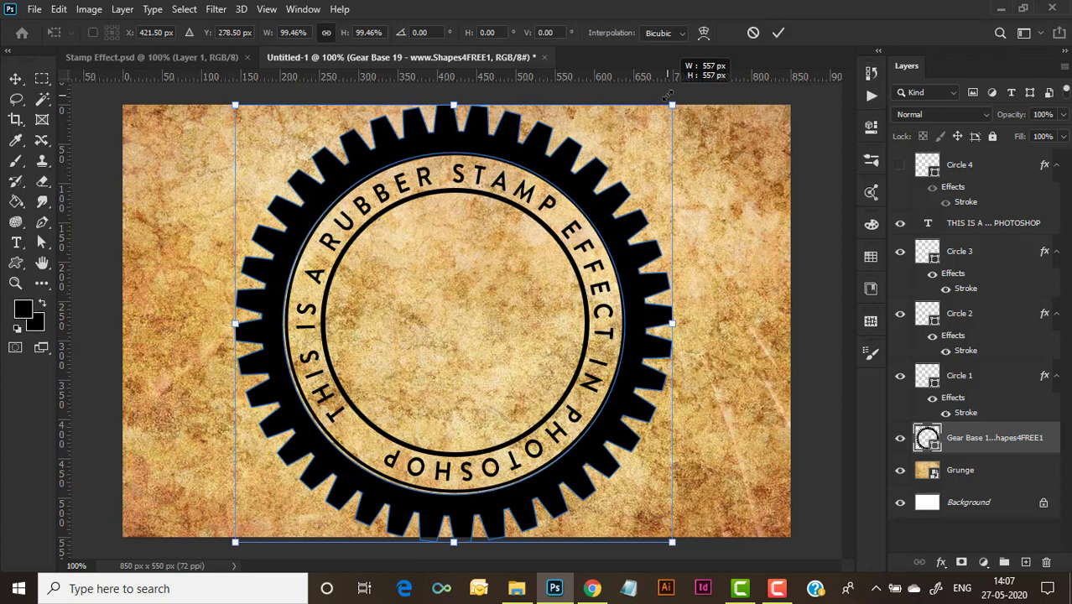
{"action": "left_click_drag", "start_coordinate": [668, 96], "coordinate": [668, 96]}
{"action": "key", "text": "ctrl+plus"}
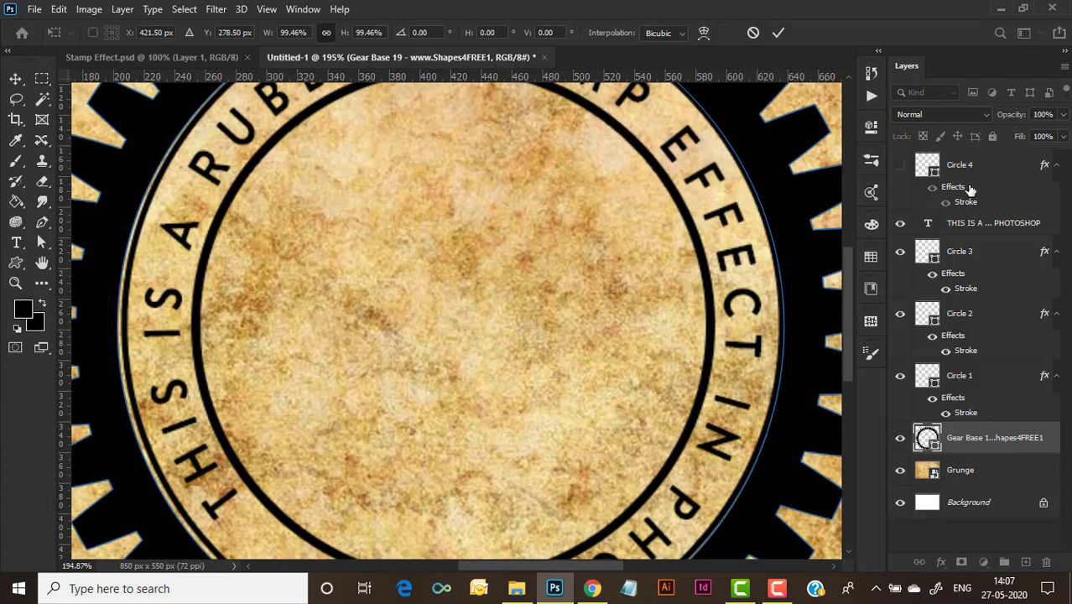
{"action": "scroll", "coordinate": [826, 227], "scroll_direction": "down", "scroll_amount": 2}
{"action": "scroll", "coordinate": [730, 249], "scroll_direction": "down", "scroll_amount": 2}
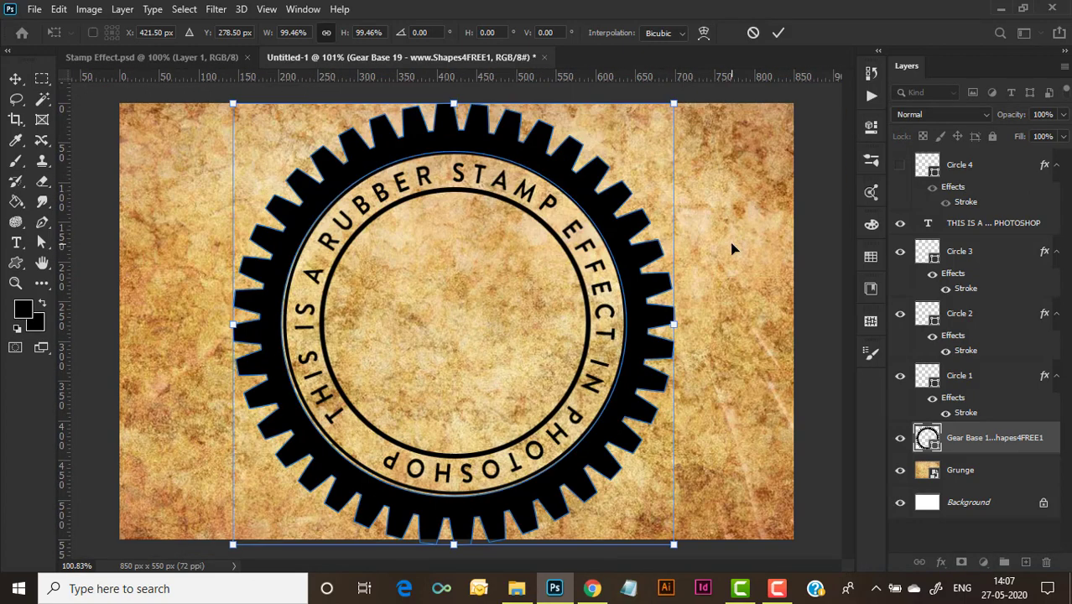
Realign the resized gear with all circle layers, the ring text and the Grunge layer on their centers, and deselect the layers
{"action": "left_click", "coordinate": [993, 174]}
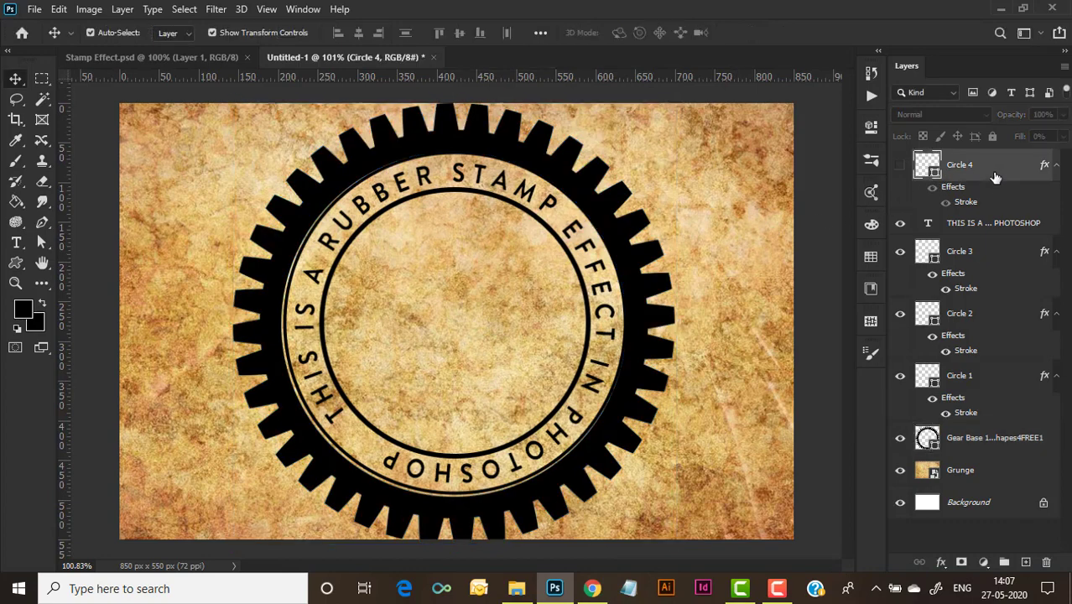
{"action": "left_click", "coordinate": [1013, 227], "text": "ctrl"}
{"action": "left_click", "coordinate": [1002, 263], "text": "ctrl"}
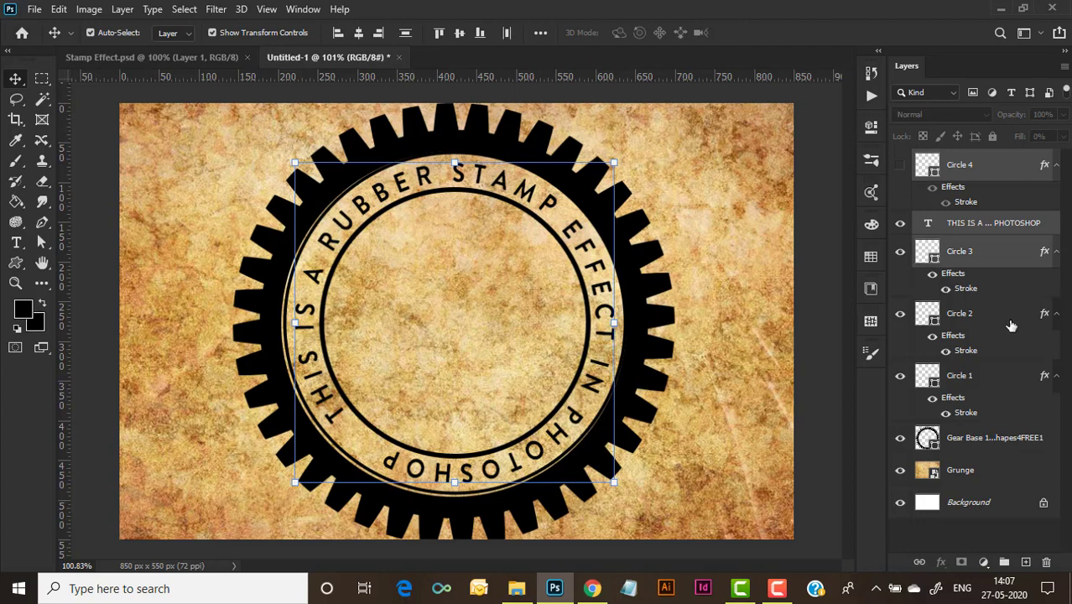
{"action": "left_click", "coordinate": [1010, 326], "text": "ctrl"}
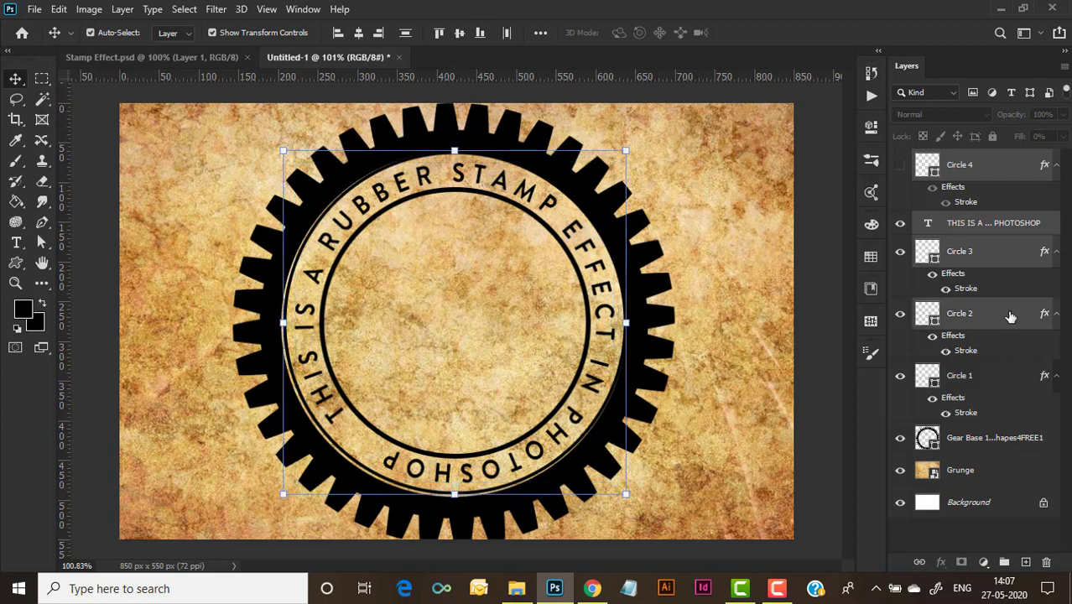
{"action": "left_click", "coordinate": [1011, 381], "text": "ctrl"}
{"action": "left_click", "coordinate": [1002, 437], "text": "ctrl"}
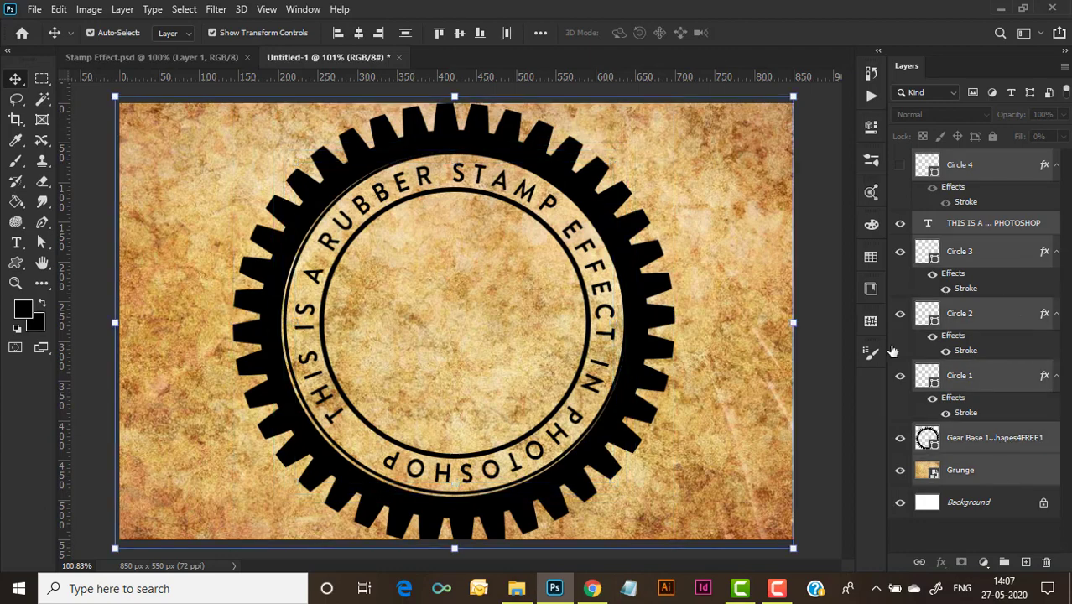
{"action": "left_click", "coordinate": [458, 35]}
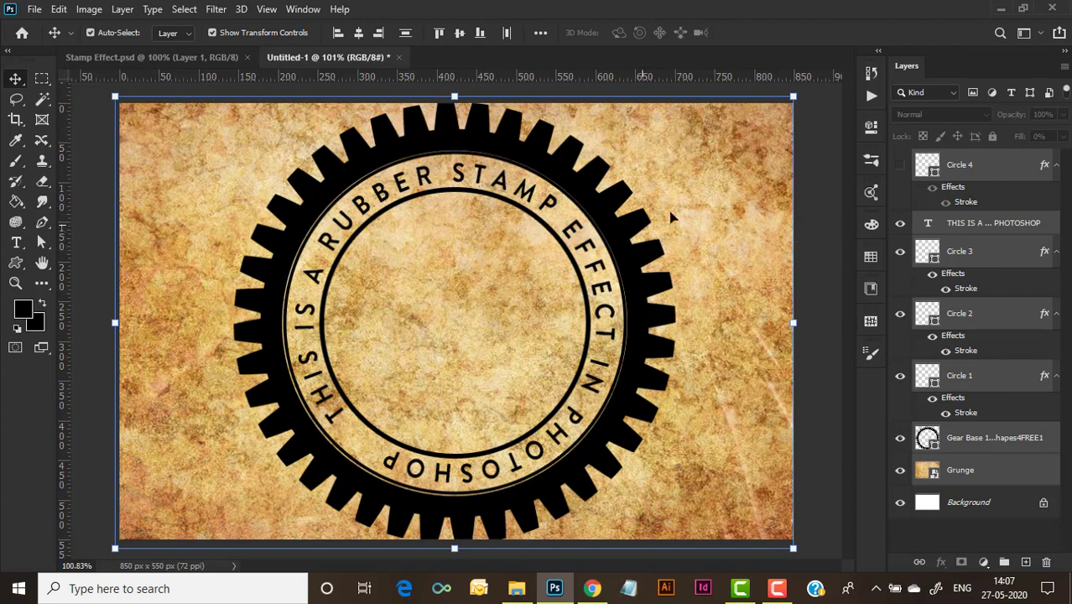
{"action": "left_click", "coordinate": [812, 162]}
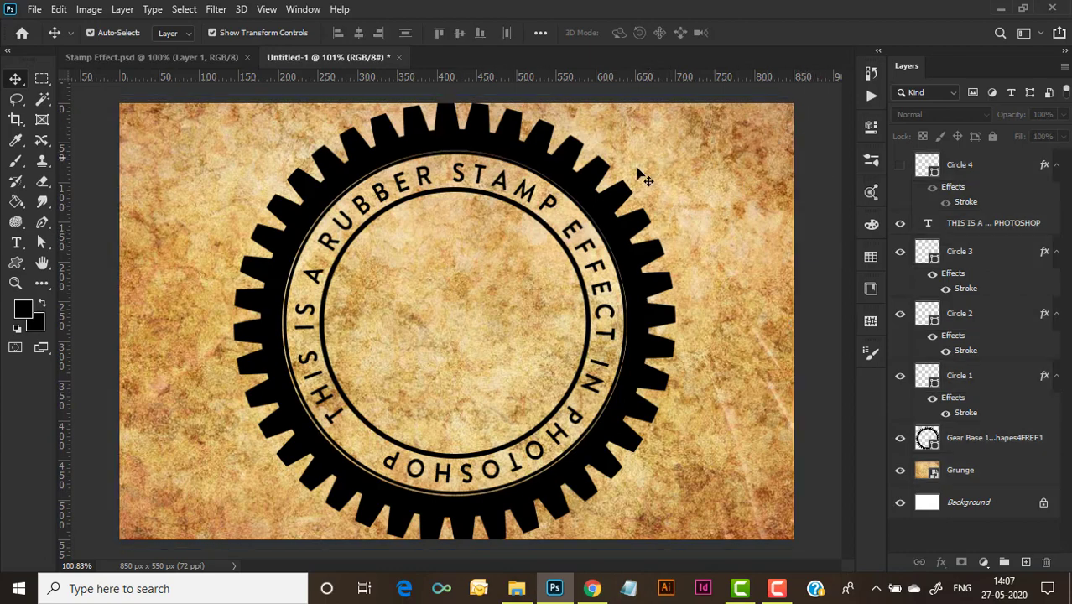
Scale the gear shape down proportionally to about 98.75%
{"action": "left_click", "coordinate": [607, 214]}
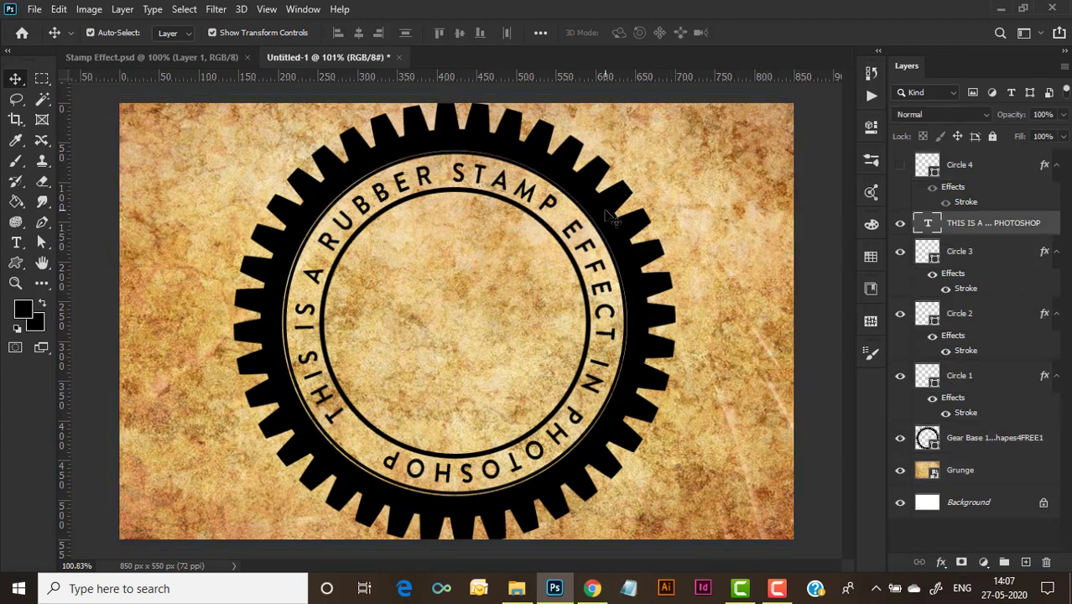
{"action": "left_click", "coordinate": [646, 231]}
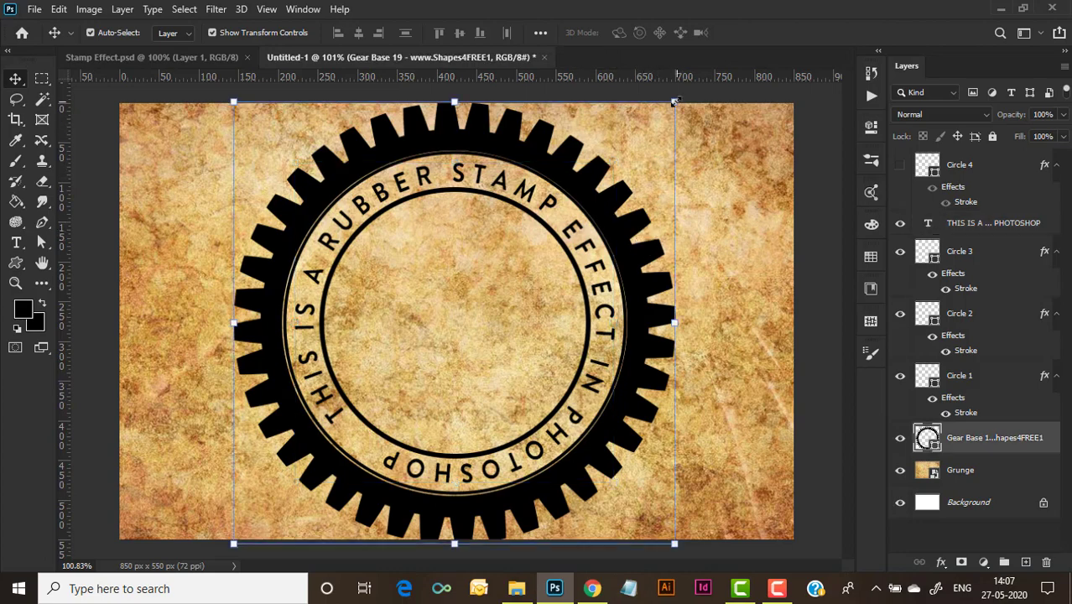
{"action": "left_click_drag", "start_coordinate": [674, 102], "coordinate": [668, 107]}
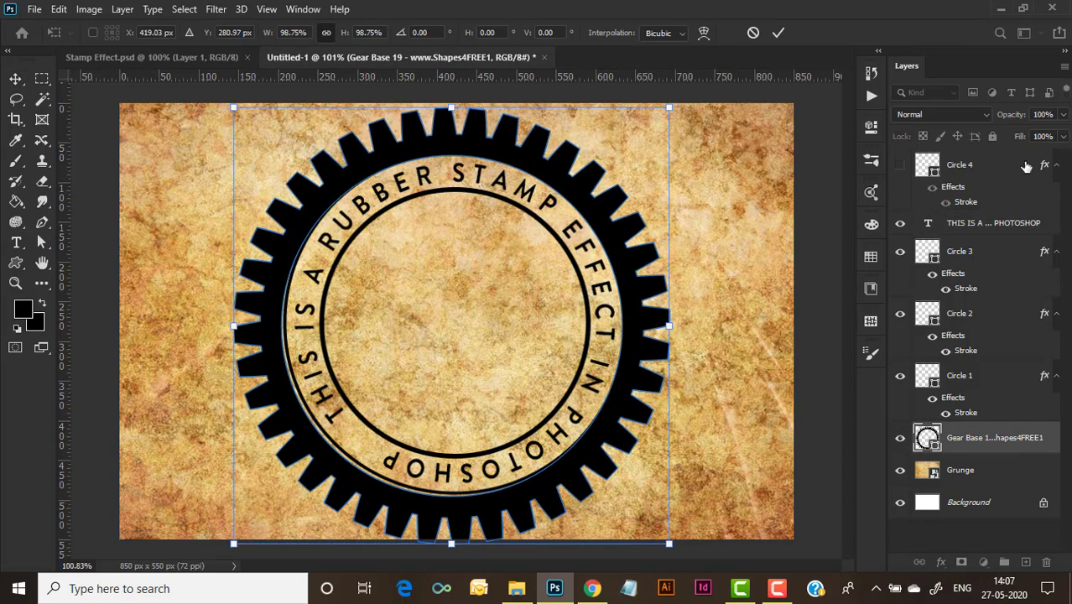
{"action": "key", "text": "Escape"}
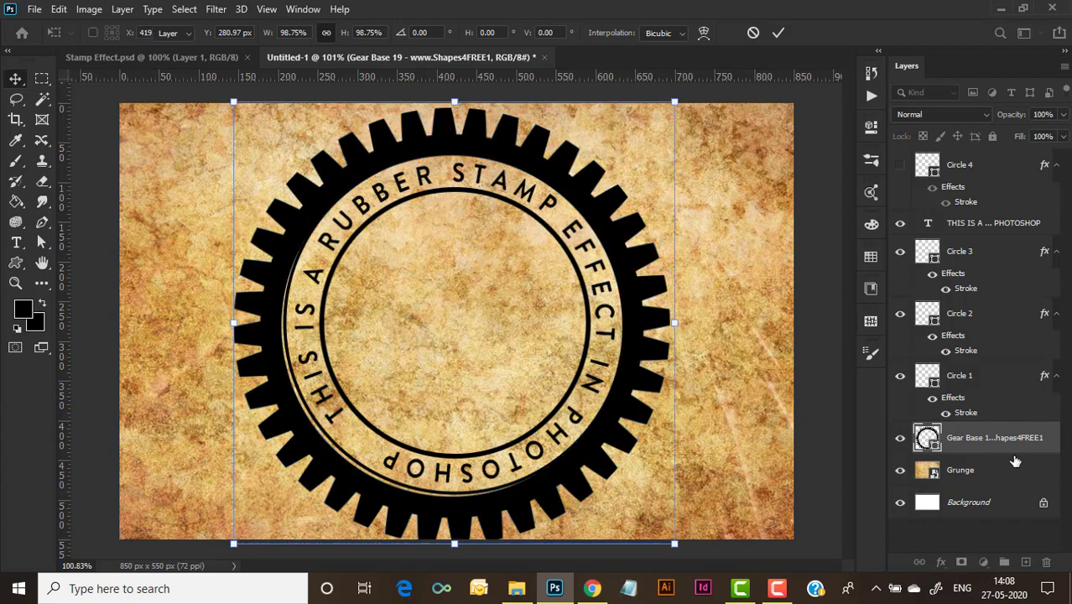
Realign the resized gear with all circle layers, the ring text and the Grunge layer on their horizontal and vertical centers
{"action": "left_click", "coordinate": [1012, 470]}
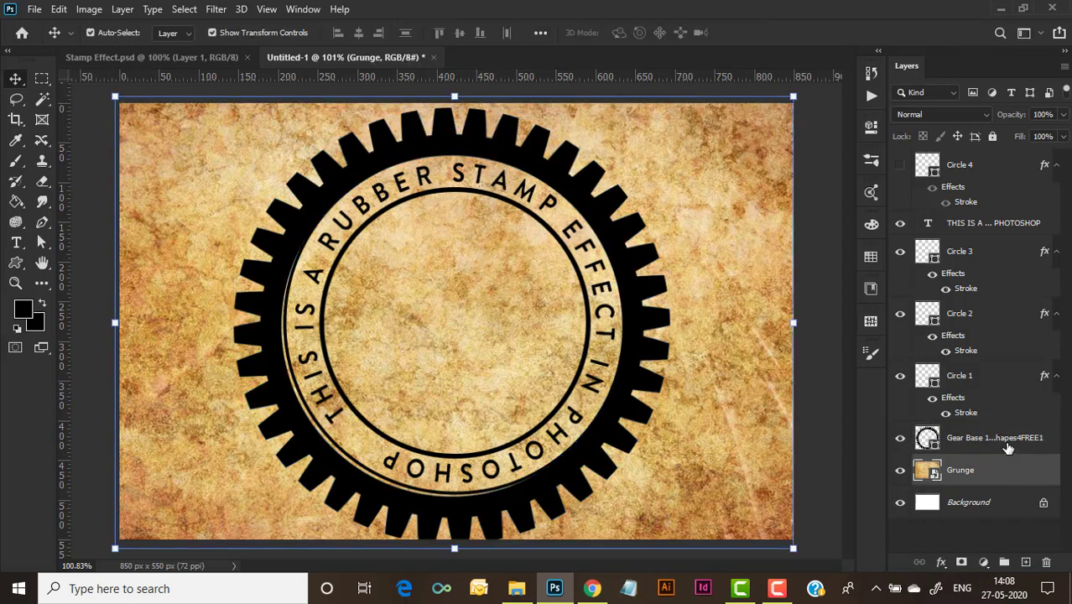
{"action": "left_click", "coordinate": [1008, 432], "text": "shift"}
{"action": "left_click", "coordinate": [1007, 383], "text": "shift"}
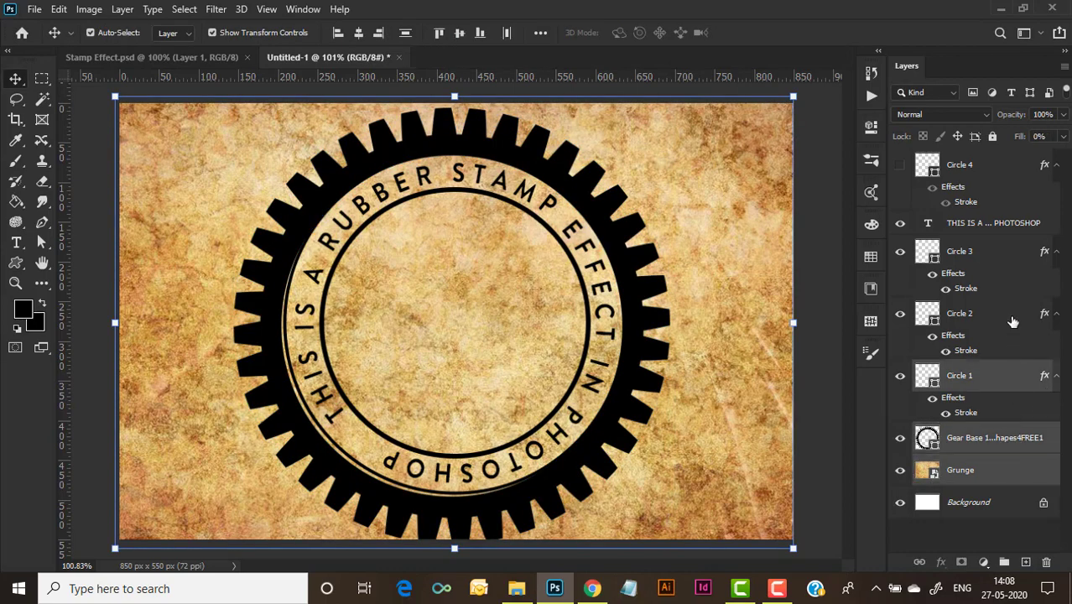
{"action": "left_click", "coordinate": [1014, 318], "text": "shift"}
{"action": "left_click", "coordinate": [1011, 256], "text": "shift"}
{"action": "left_click", "coordinate": [1011, 164], "text": "shift"}
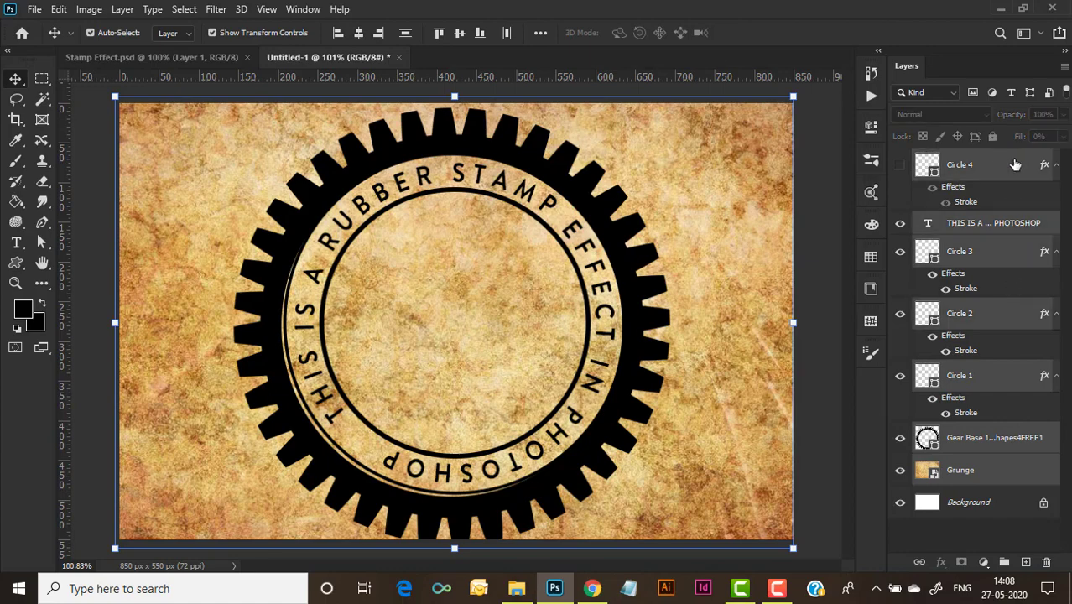
{"action": "left_click", "coordinate": [377, 32]}
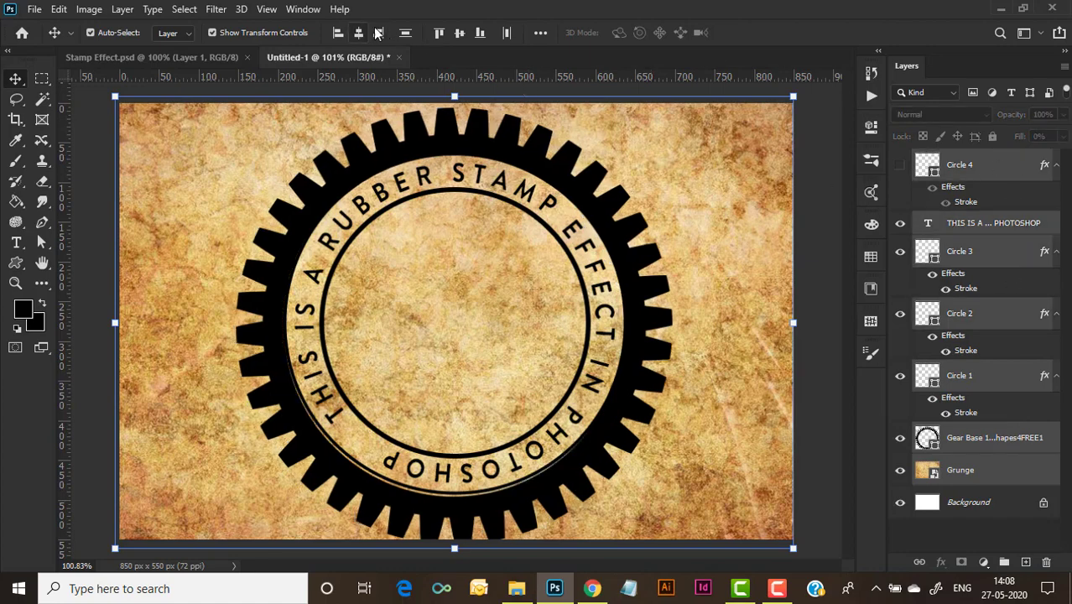
{"action": "left_click", "coordinate": [456, 36]}
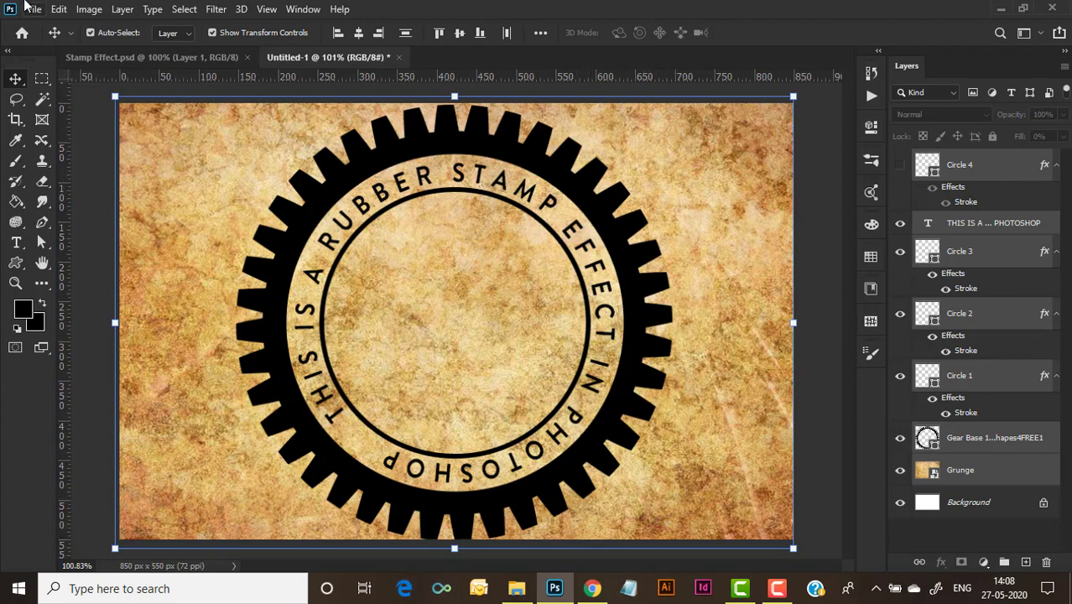
Extend the canvas height by 50 pixels relative to its current size, anchored at the center
{"action": "left_click", "coordinate": [90, 10]}
{"action": "left_click", "coordinate": [136, 141]}
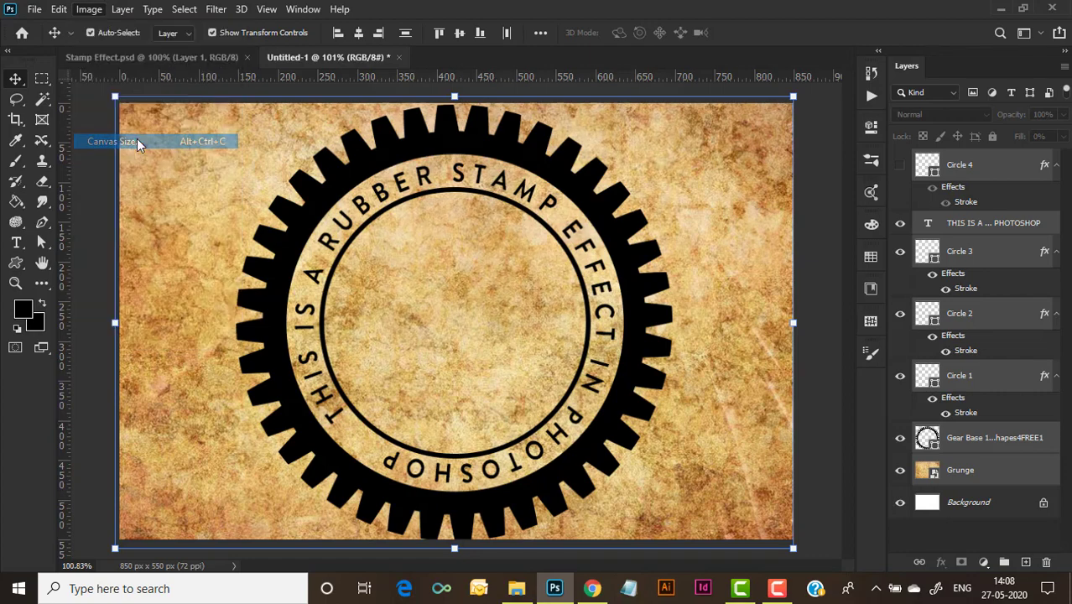
{"action": "left_click", "coordinate": [461, 214]}
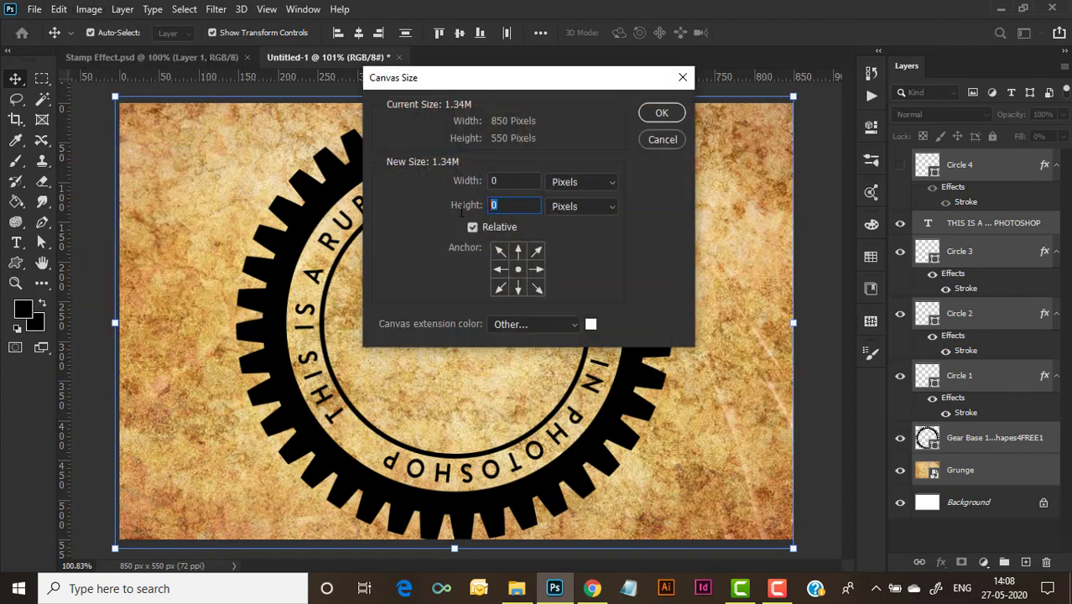
{"action": "type", "text": "50"}
{"action": "key", "text": "Return"}
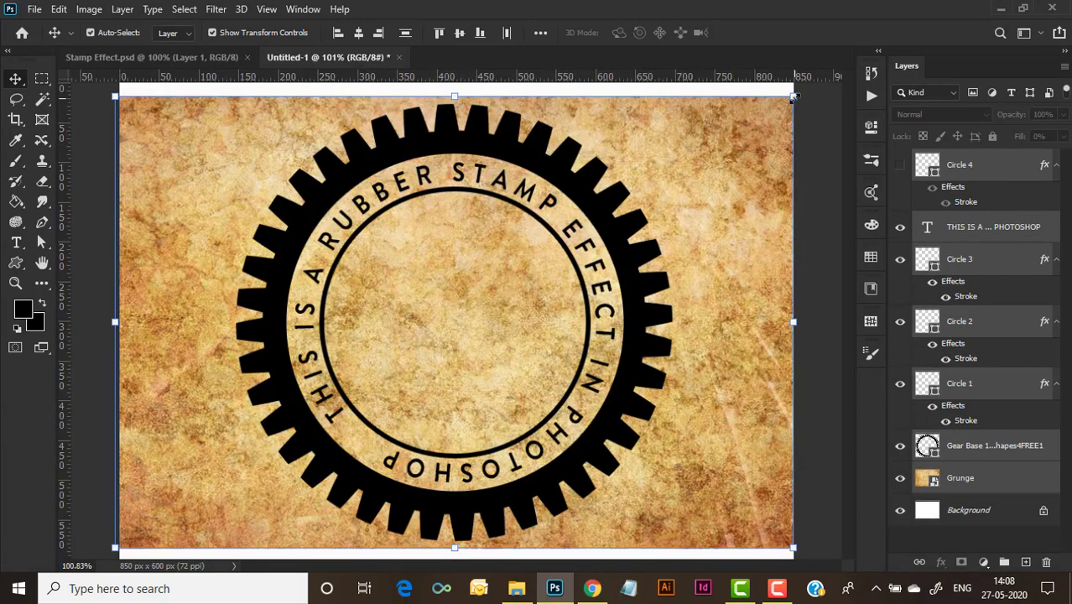
Discard the trial scaling of all the selected layers and hide the Circle 2 layer
{"action": "left_click_drag", "start_coordinate": [793, 96], "coordinate": [808, 81]}
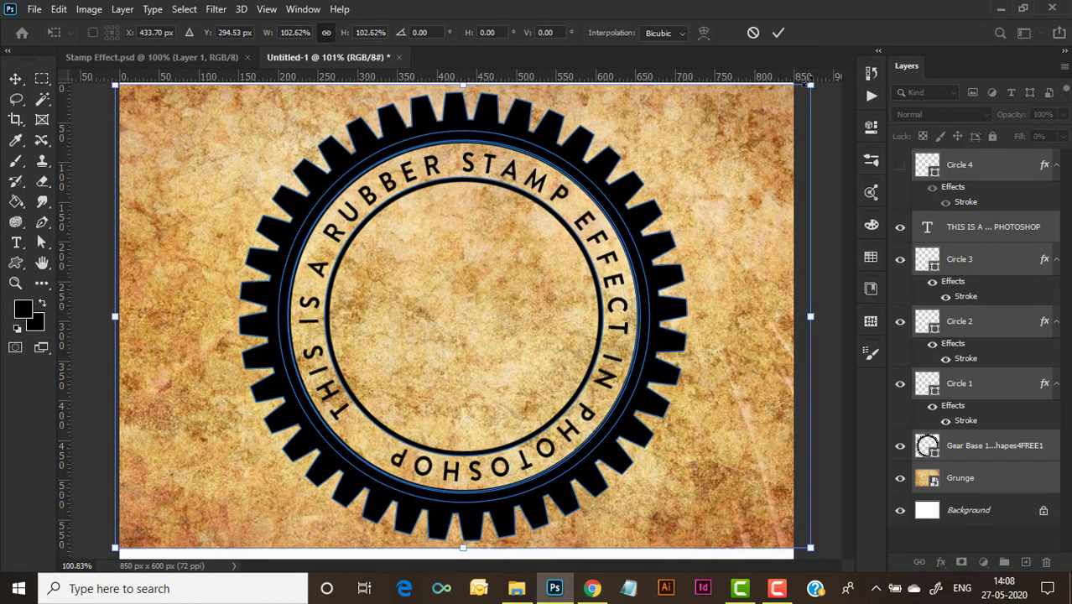
{"action": "key", "text": "ctrl+z"}
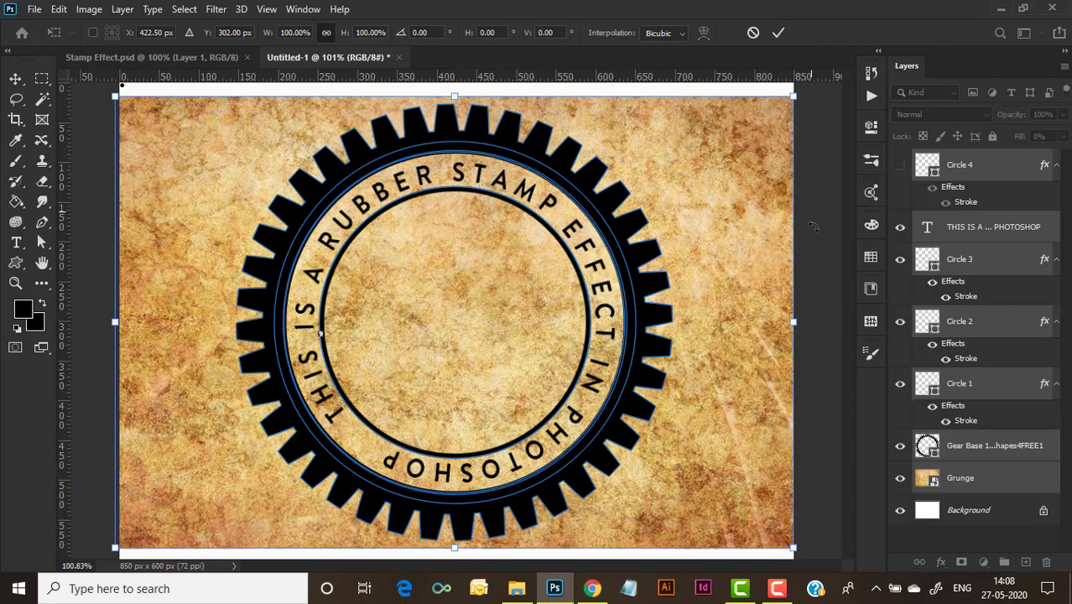
{"action": "left_click", "coordinate": [900, 322]}
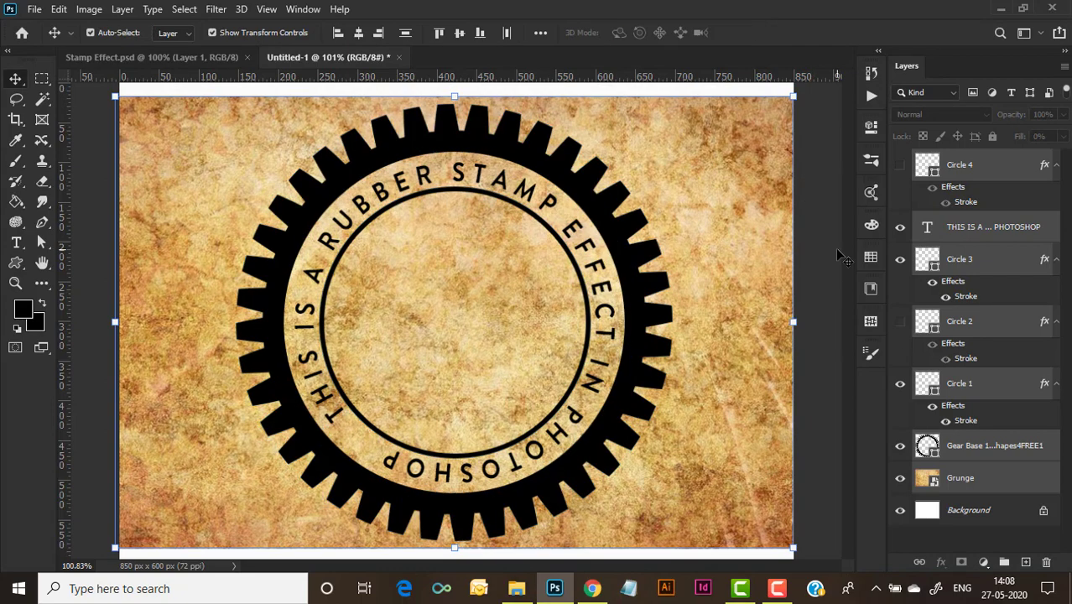
Scale the Grunge layer up proportionally to about 115.18% so it covers the whole extended canvas
{"action": "left_click", "coordinate": [992, 483]}
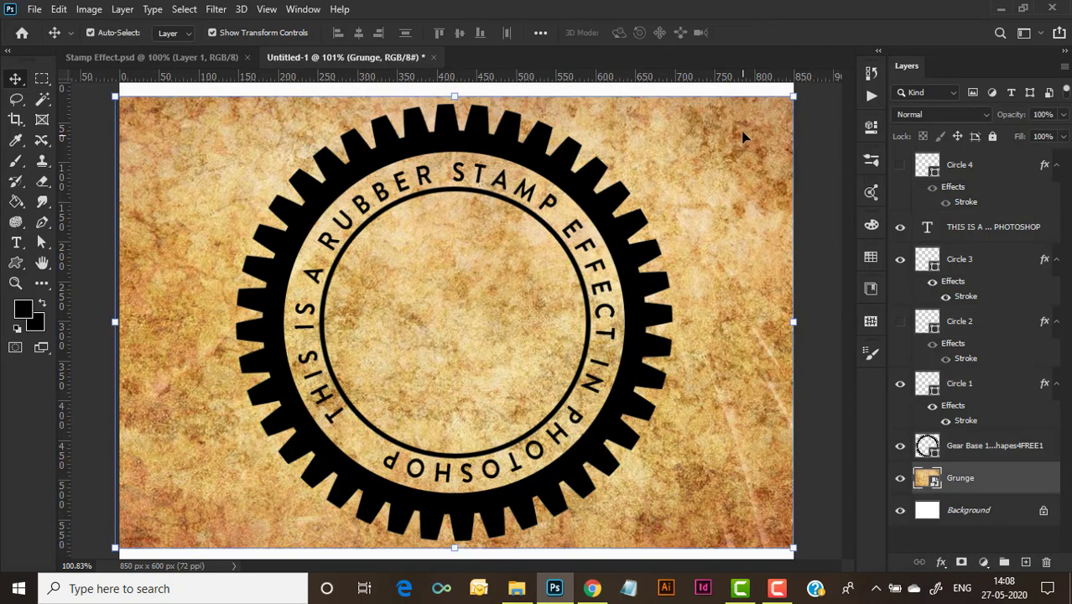
{"action": "left_click_drag", "start_coordinate": [792, 95], "coordinate": [811, 85]}
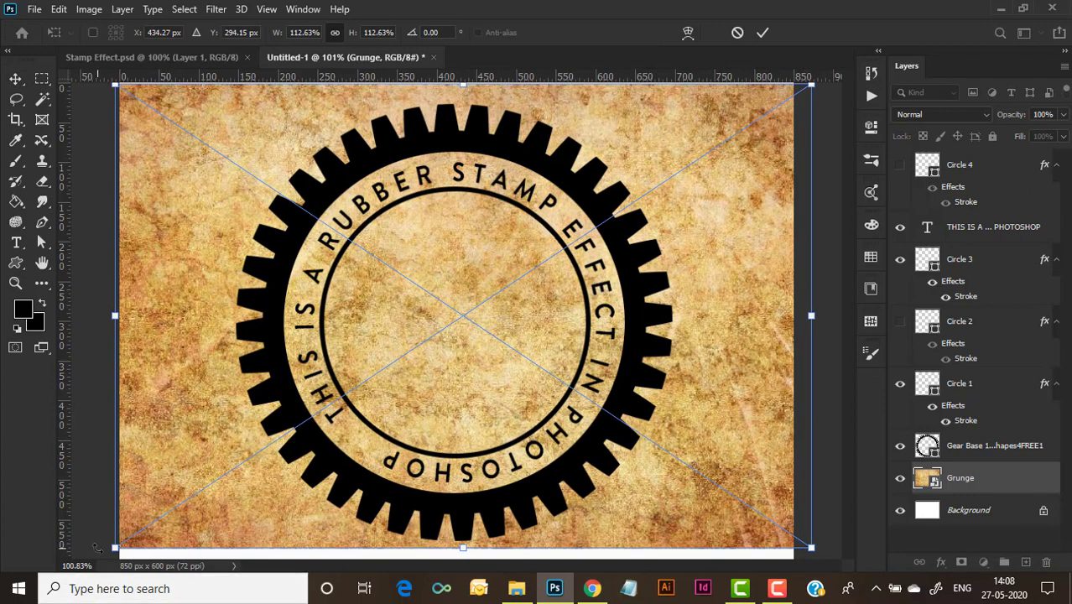
{"action": "left_click_drag", "start_coordinate": [106, 556], "coordinate": [98, 558]}
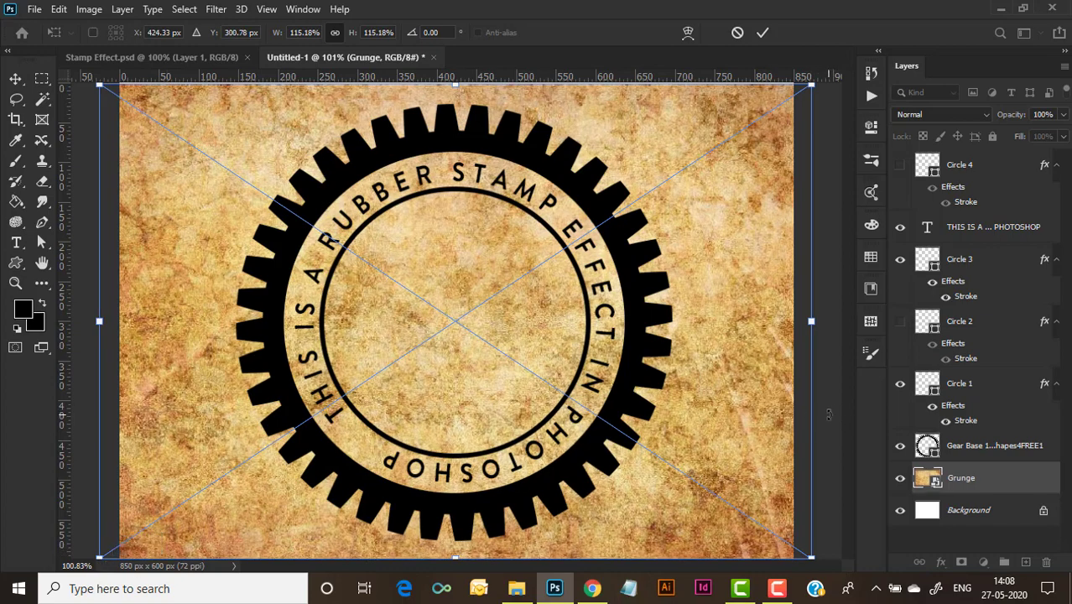
{"action": "key", "text": "Return"}
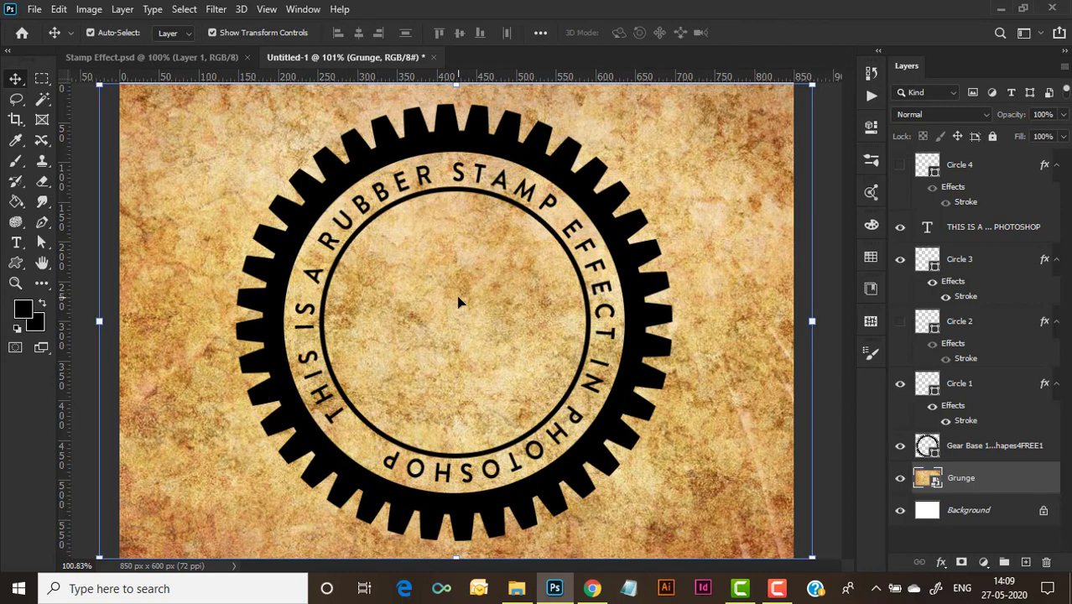
Check the finished design in Stamp Effect.psd and open the portrait photo sam.jpg from the Stamp Effect folder
{"action": "left_click", "coordinate": [168, 56]}
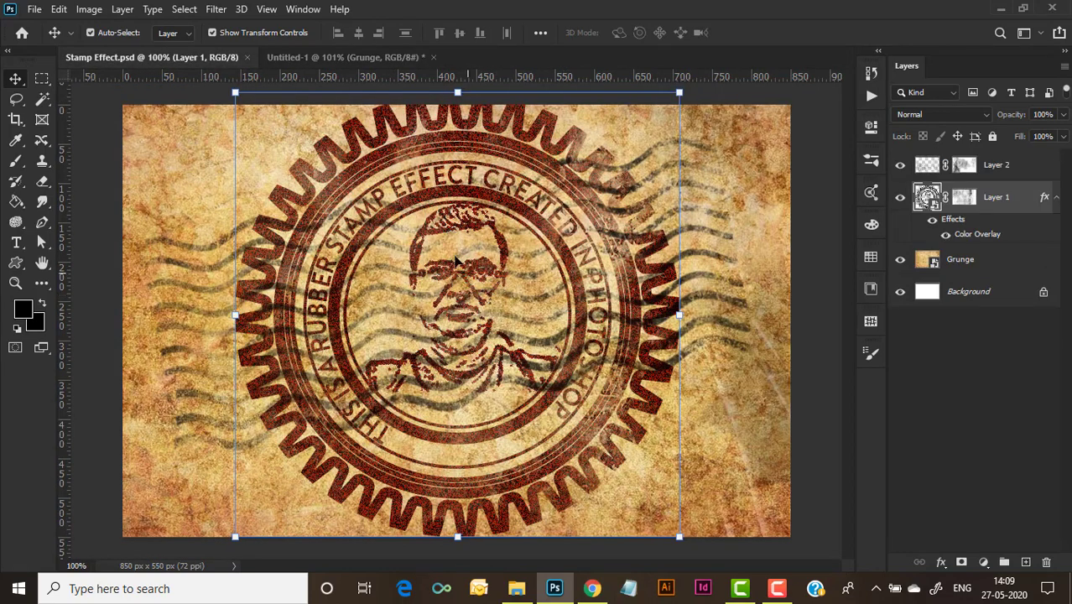
{"action": "left_click", "coordinate": [347, 53]}
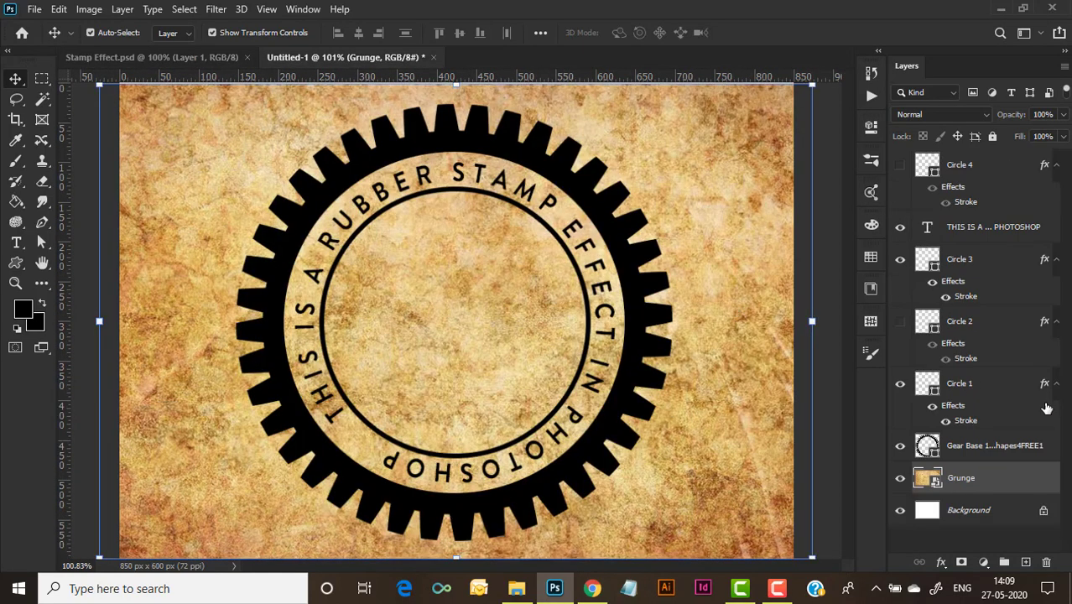
{"action": "left_click", "coordinate": [34, 9]}
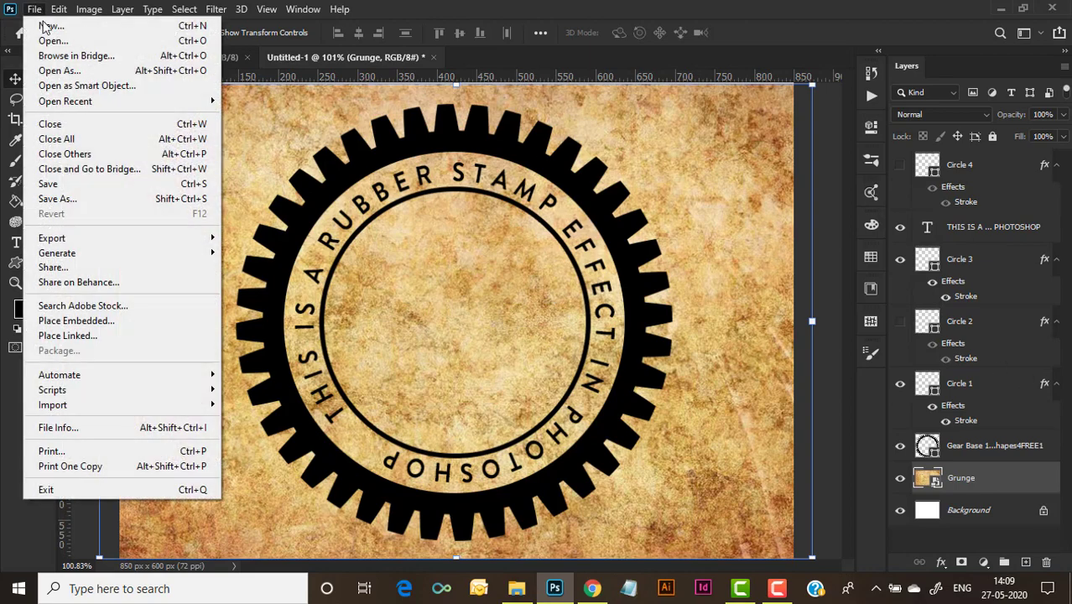
{"action": "left_click", "coordinate": [98, 42]}
{"action": "left_click", "coordinate": [529, 126]}
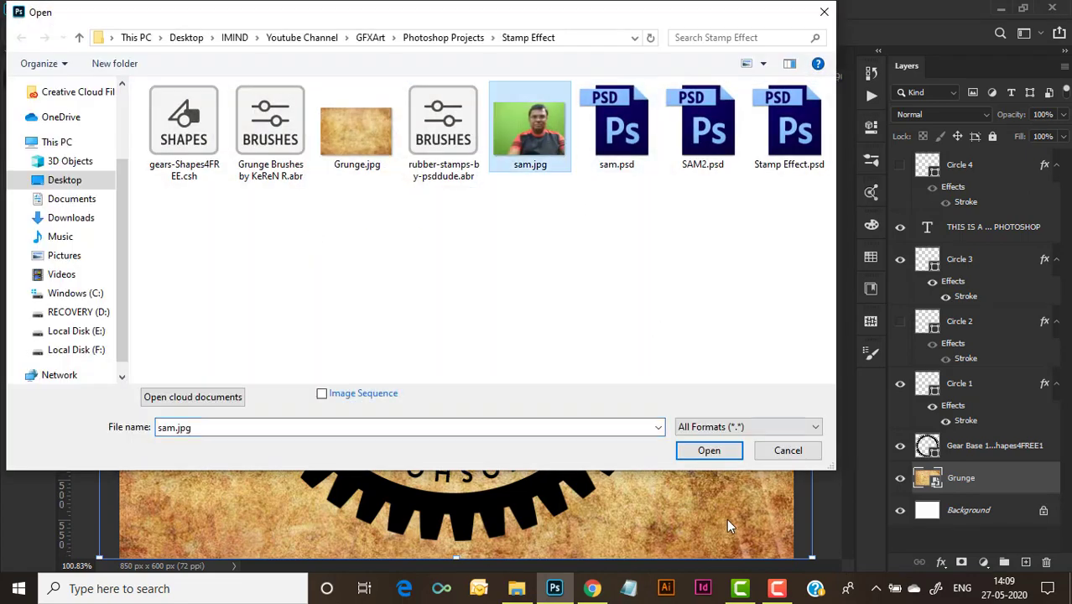
{"action": "left_click", "coordinate": [709, 451]}
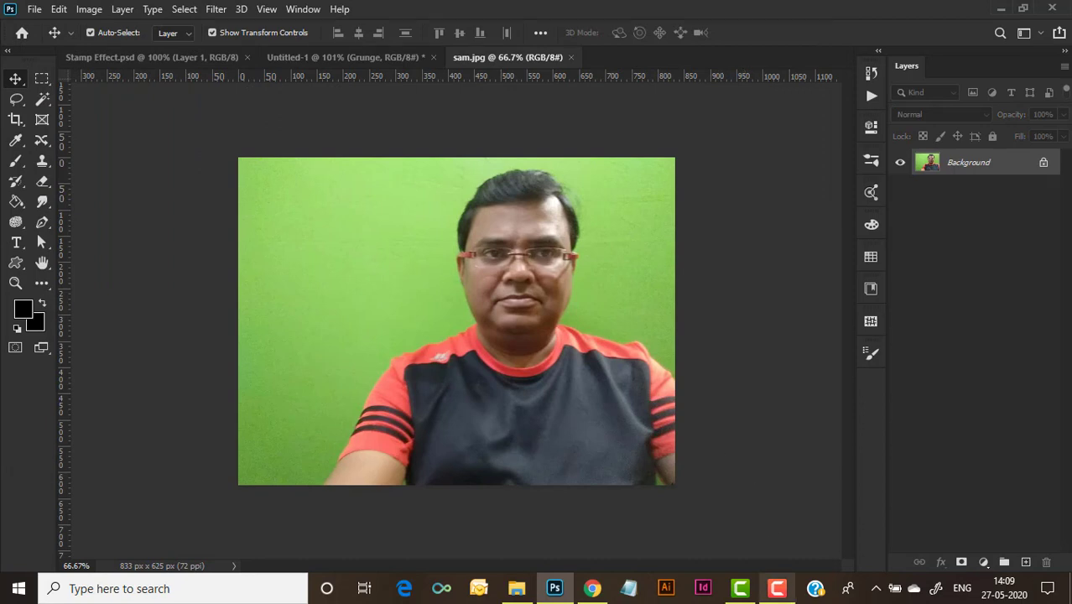
Crop the portrait photo around the head and shoulders to about 476 x 502 px
{"action": "left_click", "coordinate": [16, 119]}
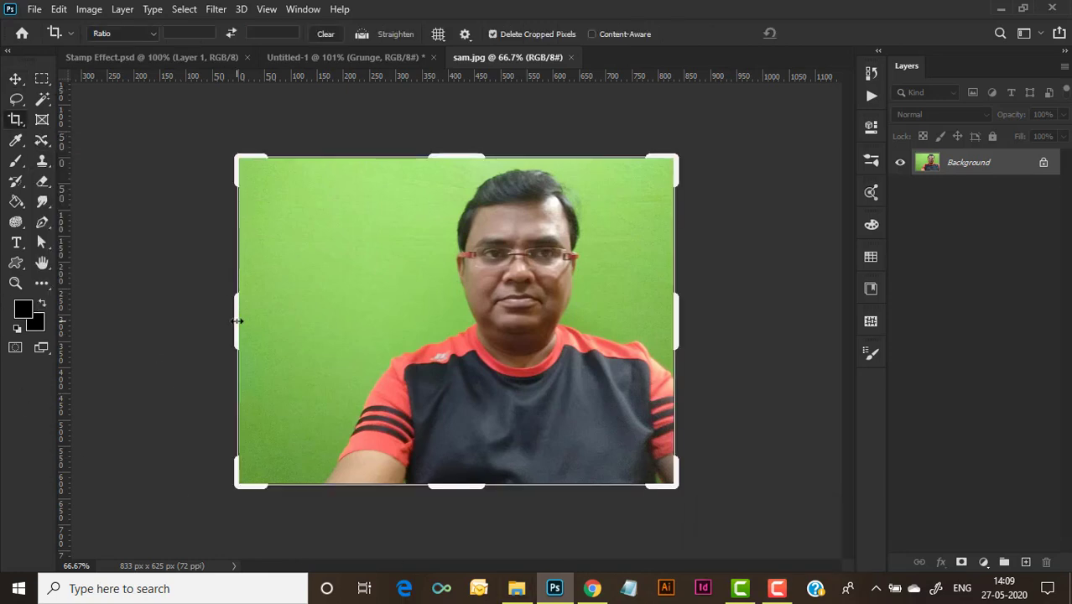
{"action": "left_click_drag", "start_coordinate": [237, 320], "coordinate": [314, 326]}
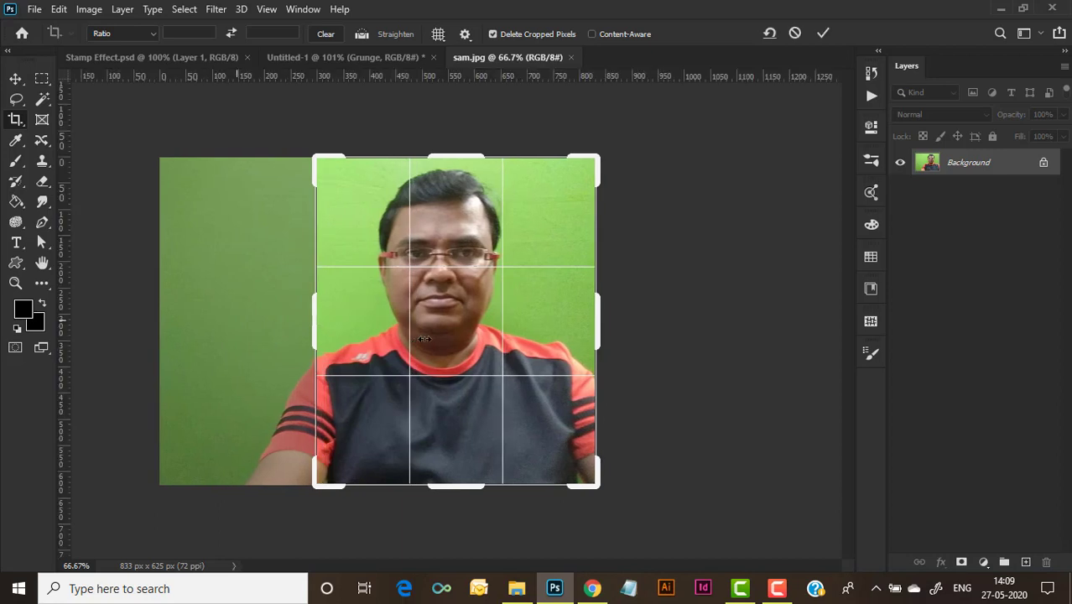
{"action": "left_click_drag", "start_coordinate": [597, 330], "coordinate": [585, 327]}
{"action": "left_click_drag", "start_coordinate": [452, 491], "coordinate": [454, 457]}
{"action": "key", "text": "ctrl+r"}
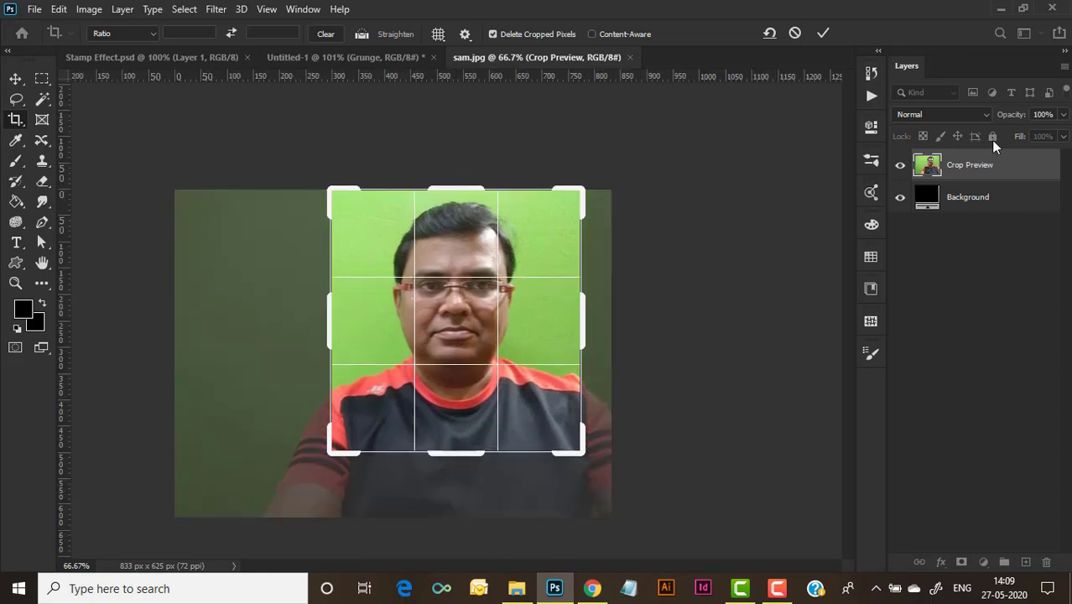
{"action": "left_click", "coordinate": [822, 32]}
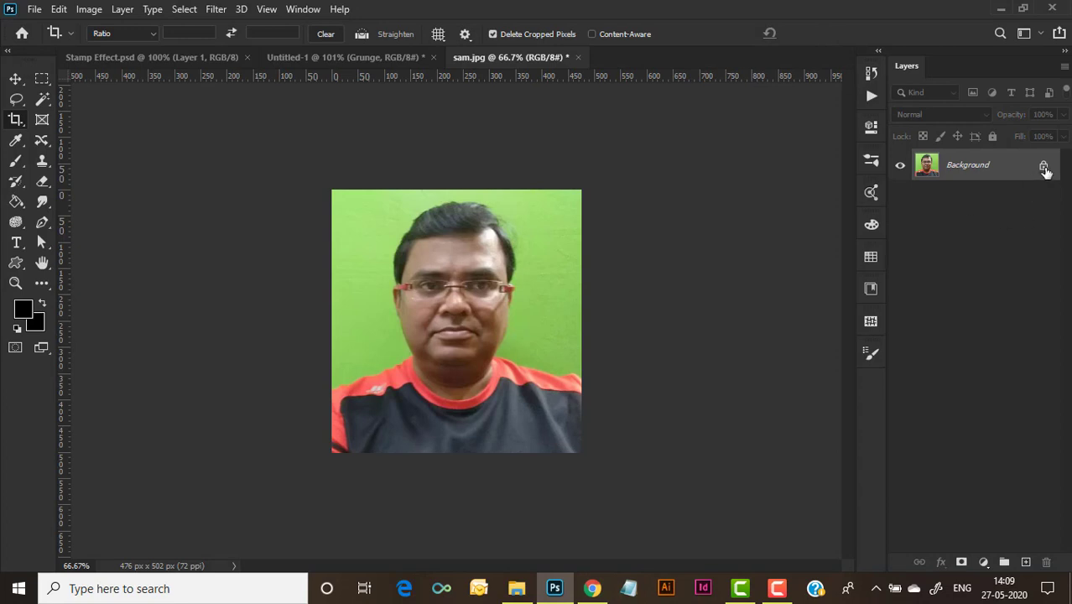
Unlock the photo's Background as a regular layer and add a new empty layer beneath it
{"action": "left_click", "coordinate": [1044, 168]}
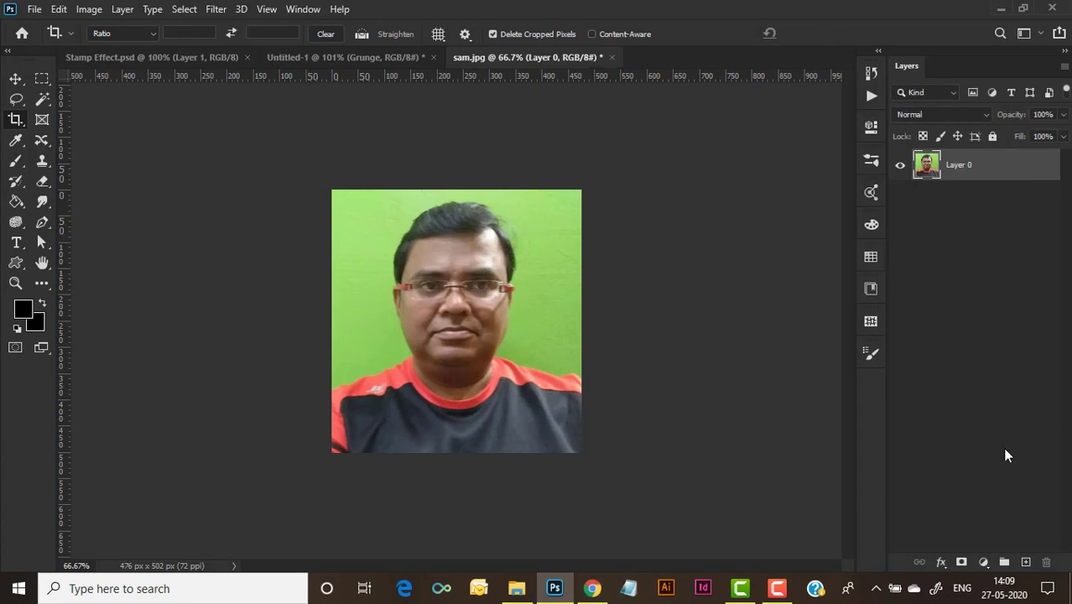
{"action": "left_click", "coordinate": [1024, 562]}
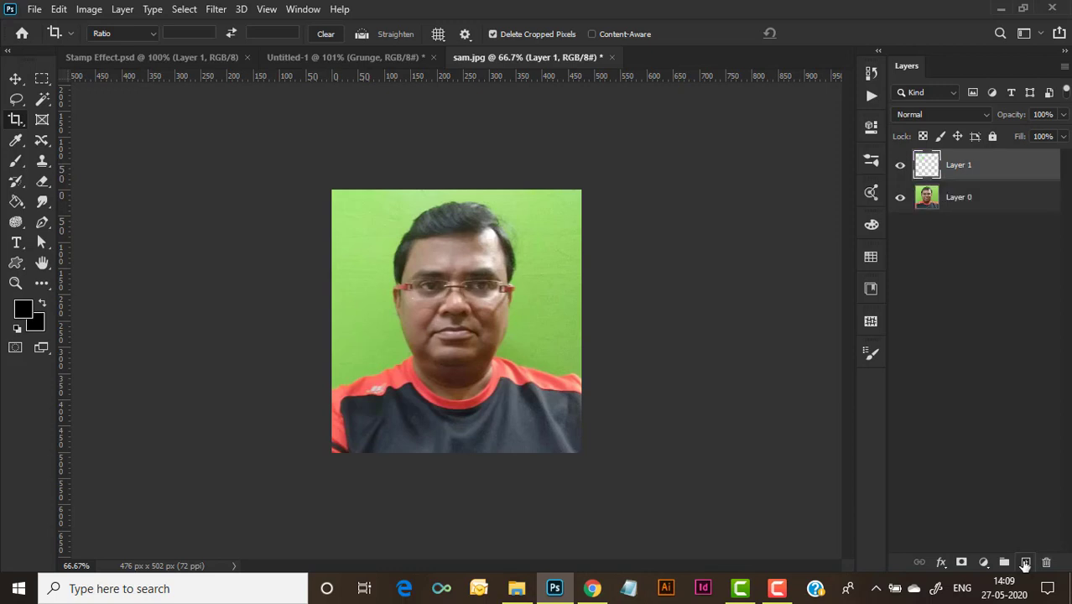
{"action": "left_click_drag", "start_coordinate": [999, 207], "coordinate": [991, 170]}
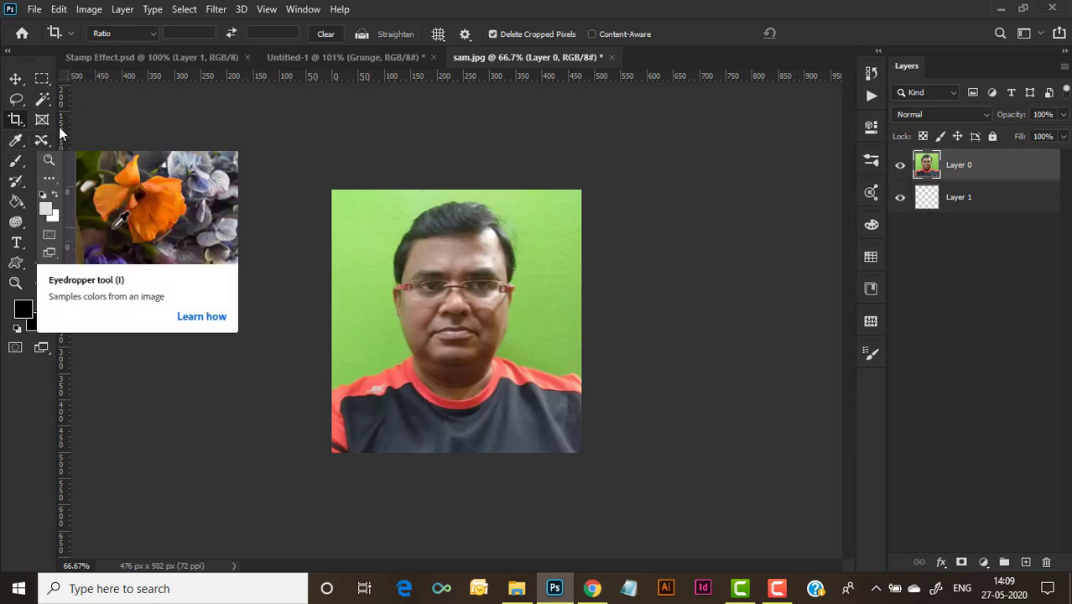
Select the green backdrop around the man with the Magic Wand at tolerance 48 and delete it
{"action": "left_click", "coordinate": [42, 99]}
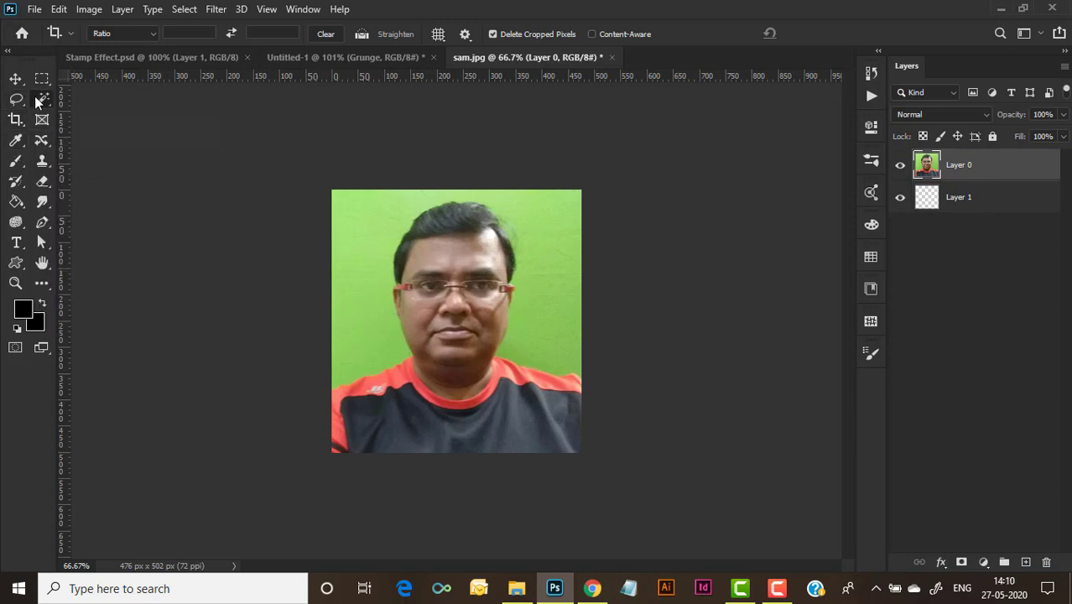
{"action": "left_click", "coordinate": [375, 252]}
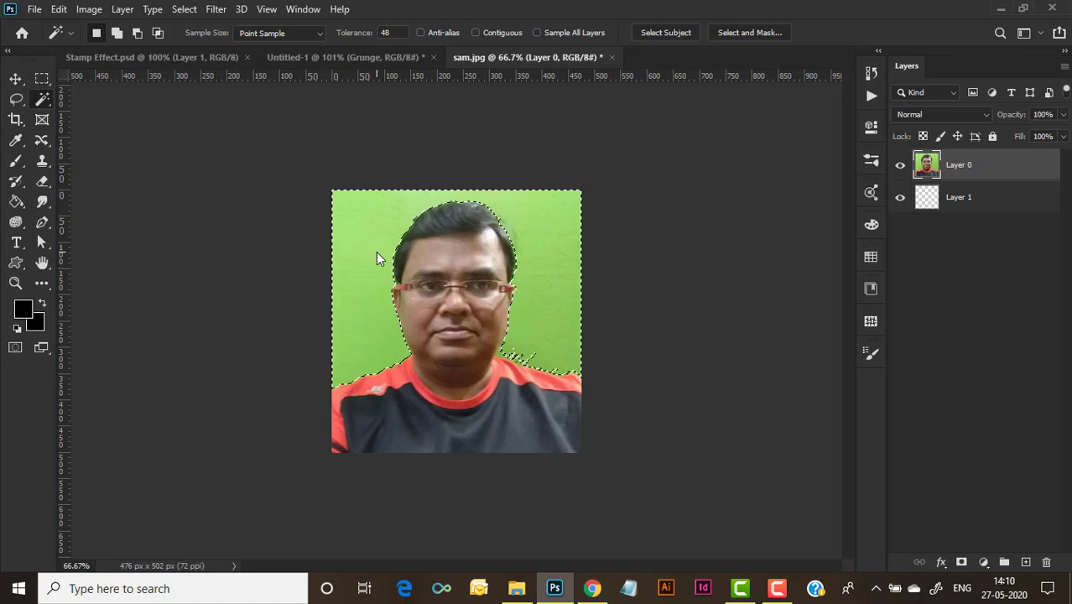
{"action": "left_click", "coordinate": [530, 357], "text": "shift"}
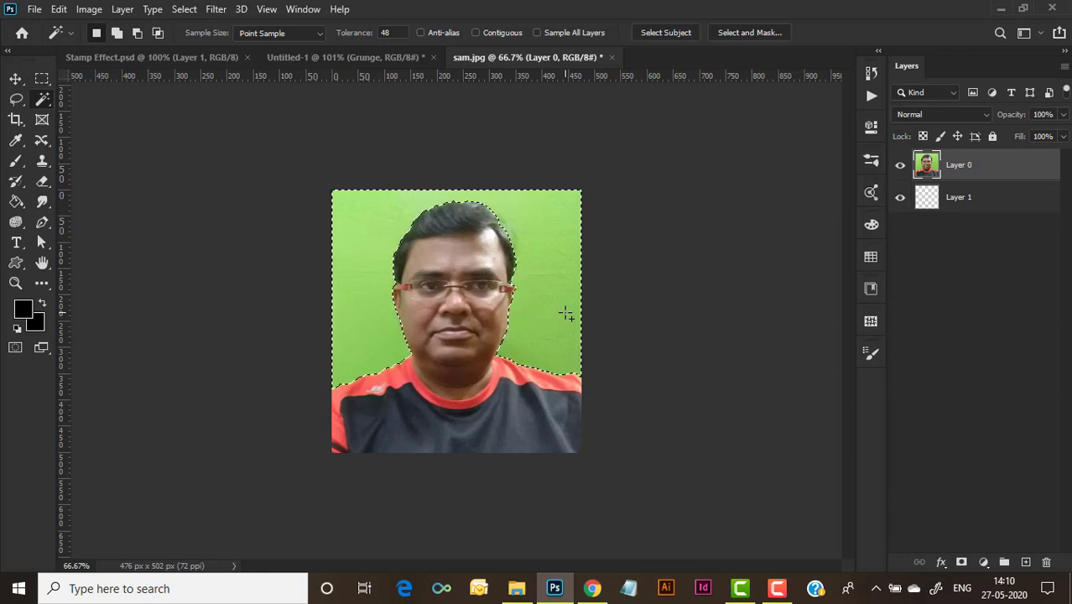
{"action": "key", "text": "Delete"}
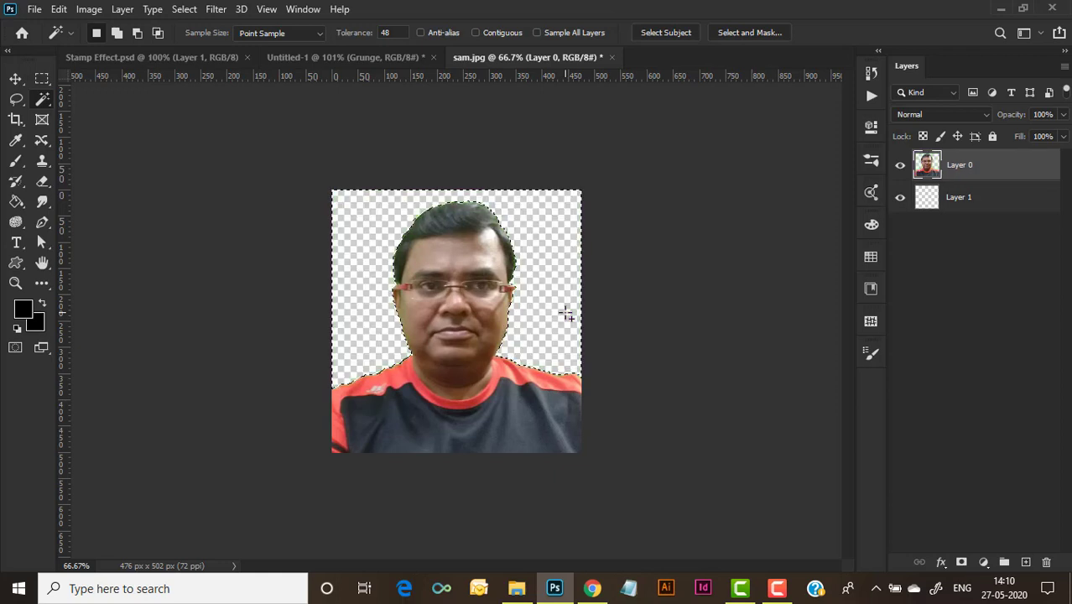
Try to open the Filter Gallery for the portrait layer while the backdrop selection is active
{"action": "left_click", "coordinate": [15, 79]}
{"action": "left_click", "coordinate": [662, 289]}
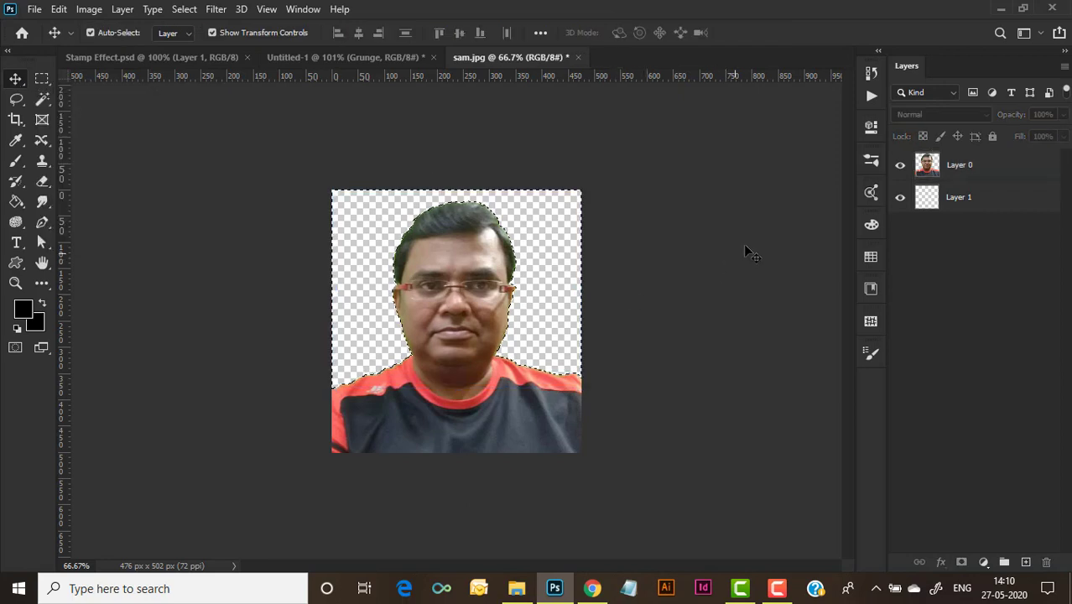
{"action": "left_click", "coordinate": [1020, 173]}
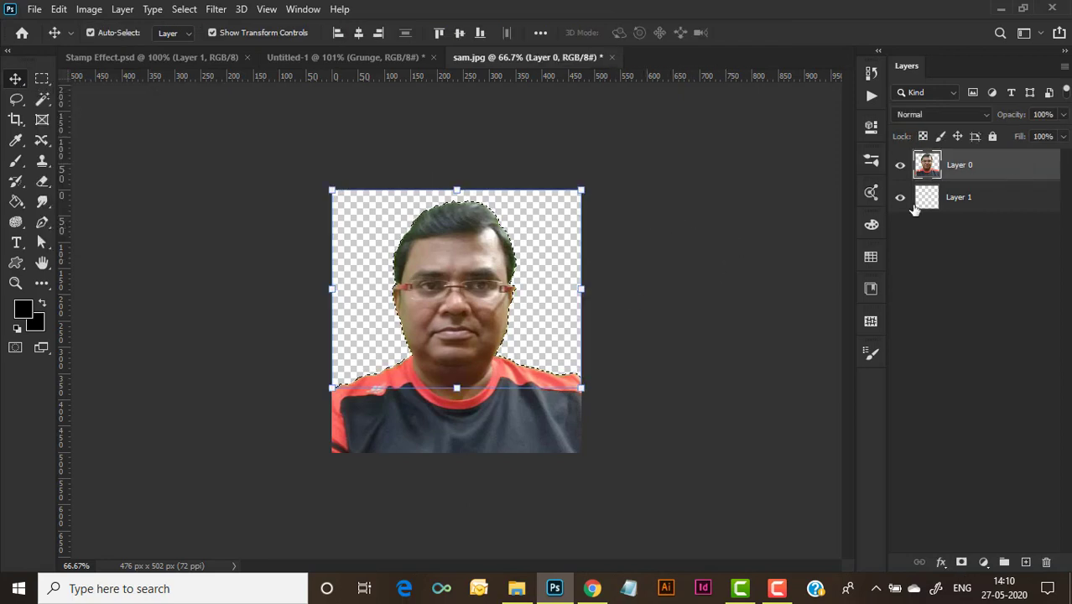
{"action": "left_click", "coordinate": [209, 10]}
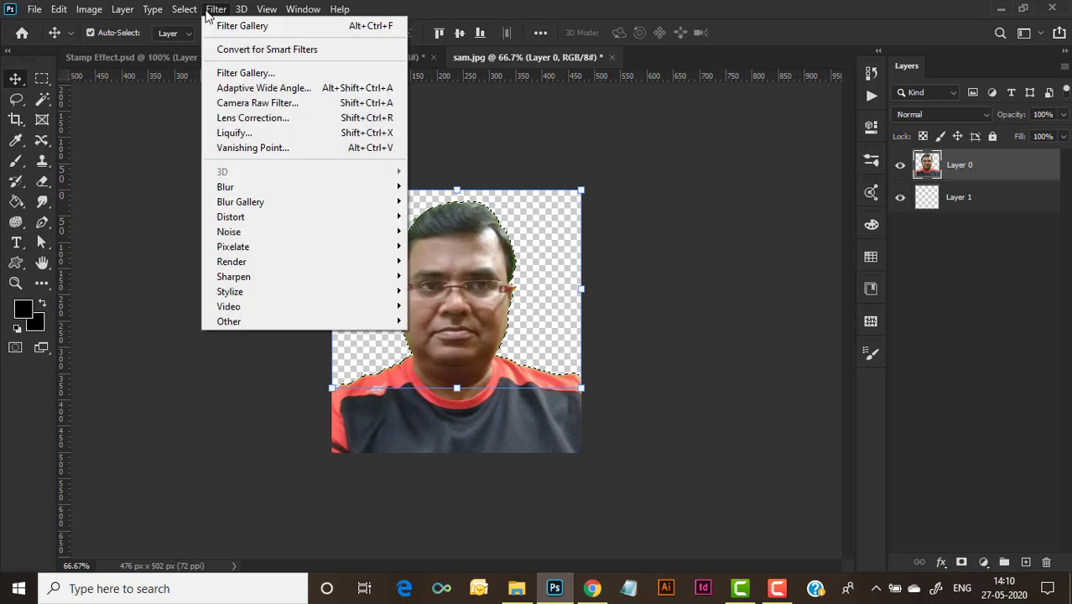
{"action": "left_click", "coordinate": [270, 74]}
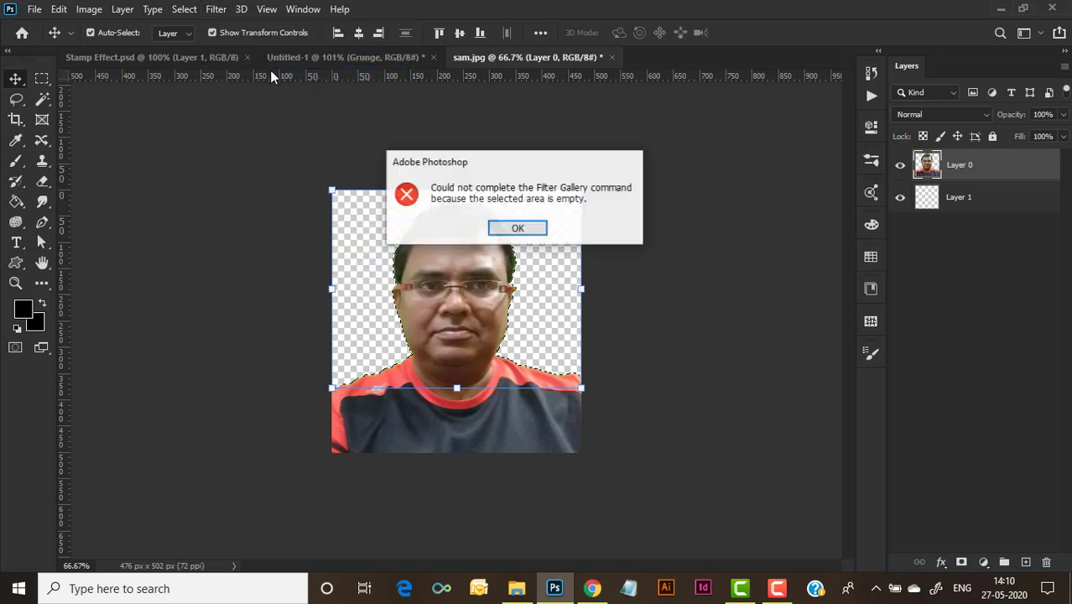
{"action": "left_click", "coordinate": [520, 230]}
{"action": "left_click", "coordinate": [714, 250]}
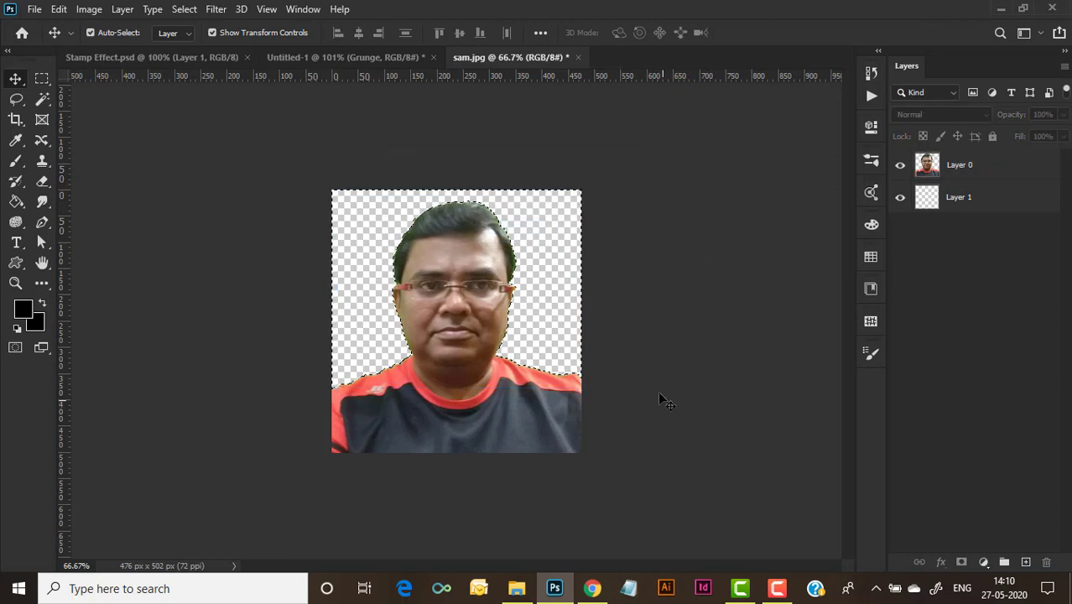
Clear the backdrop selection and make the portrait's Layer 0 active
{"action": "left_click", "coordinate": [182, 9]}
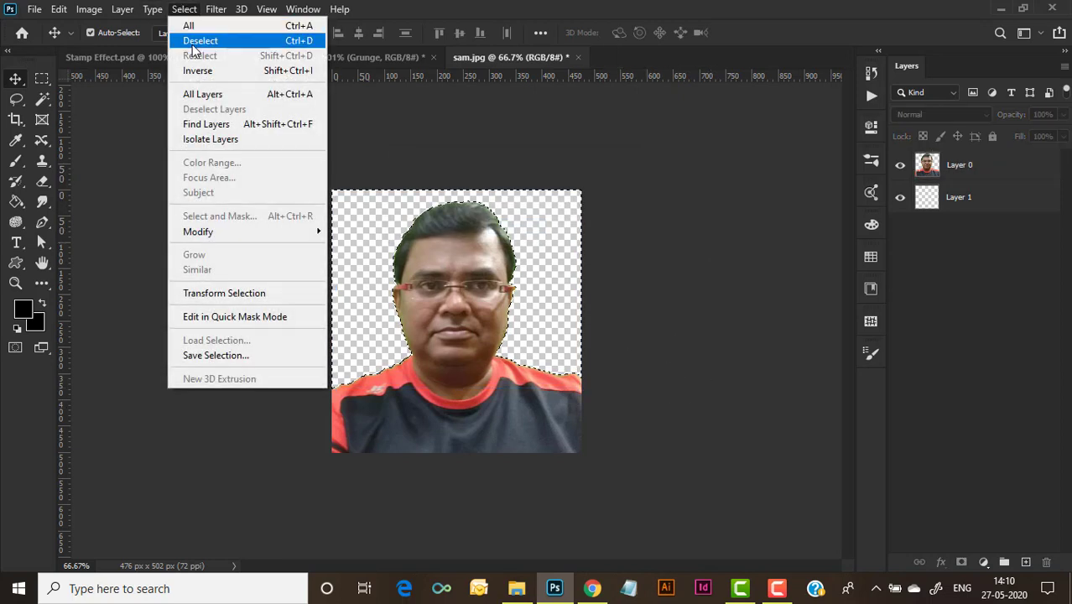
{"action": "left_click", "coordinate": [191, 41]}
{"action": "left_click", "coordinate": [216, 9]}
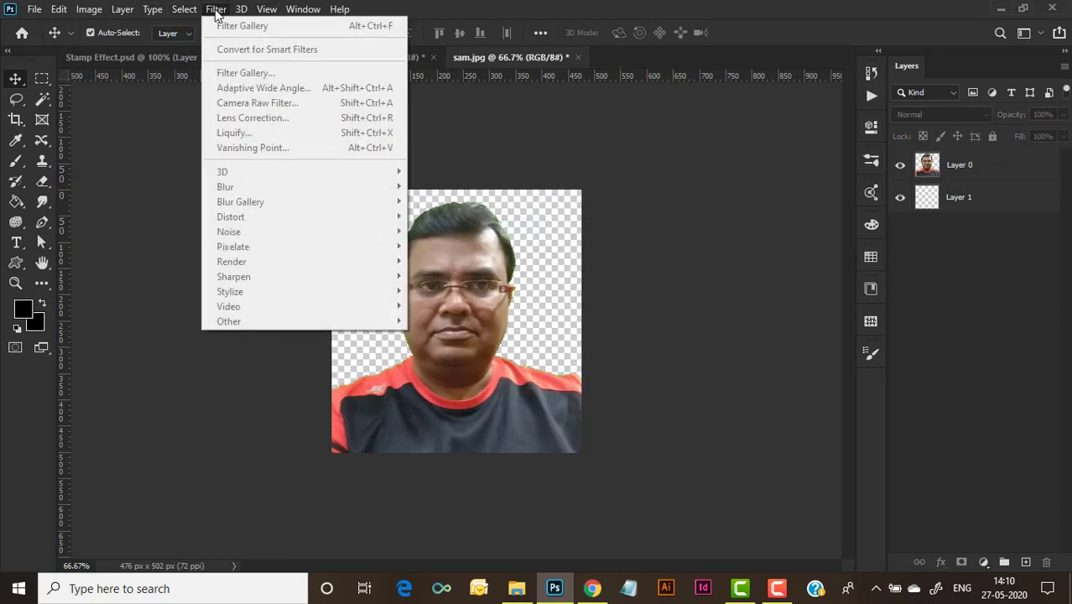
{"action": "left_click", "coordinate": [1022, 150]}
{"action": "left_click", "coordinate": [1010, 166]}
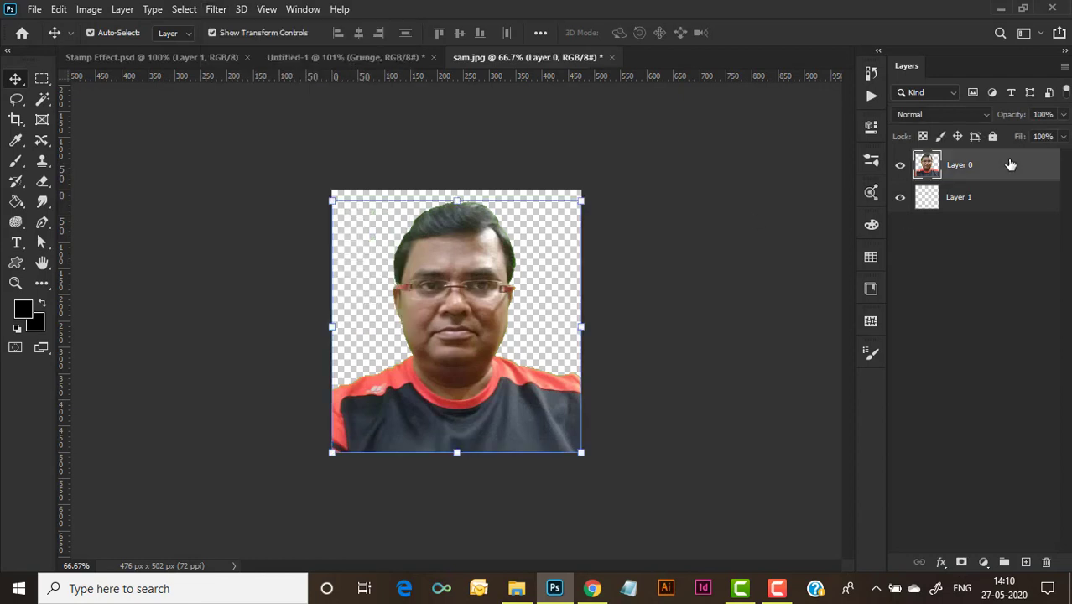
{"action": "left_click", "coordinate": [220, 10]}
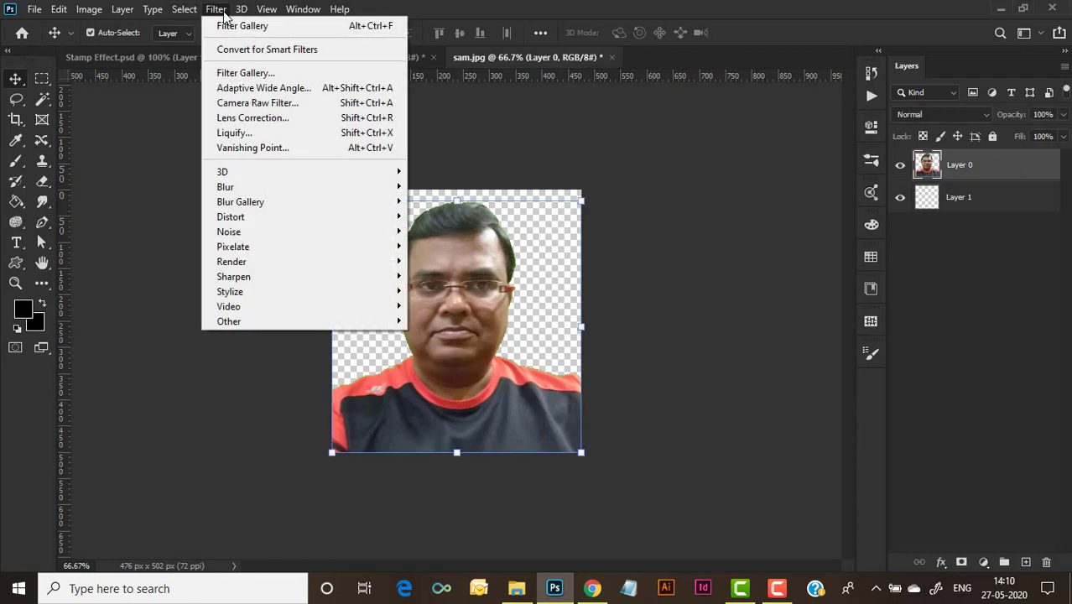
{"action": "left_click", "coordinate": [236, 73]}
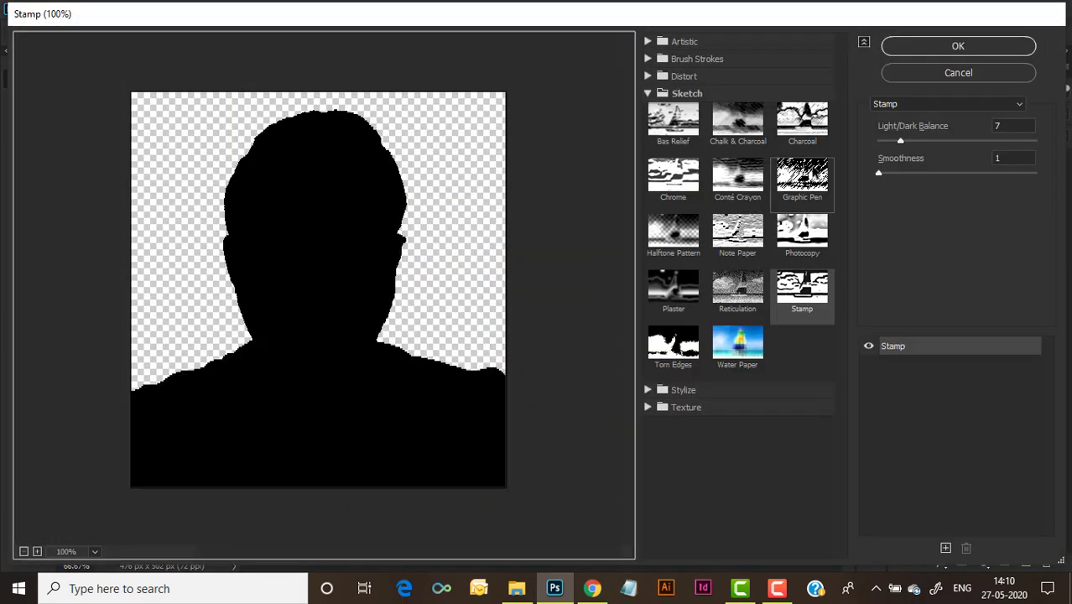
{"action": "left_click", "coordinate": [936, 74]}
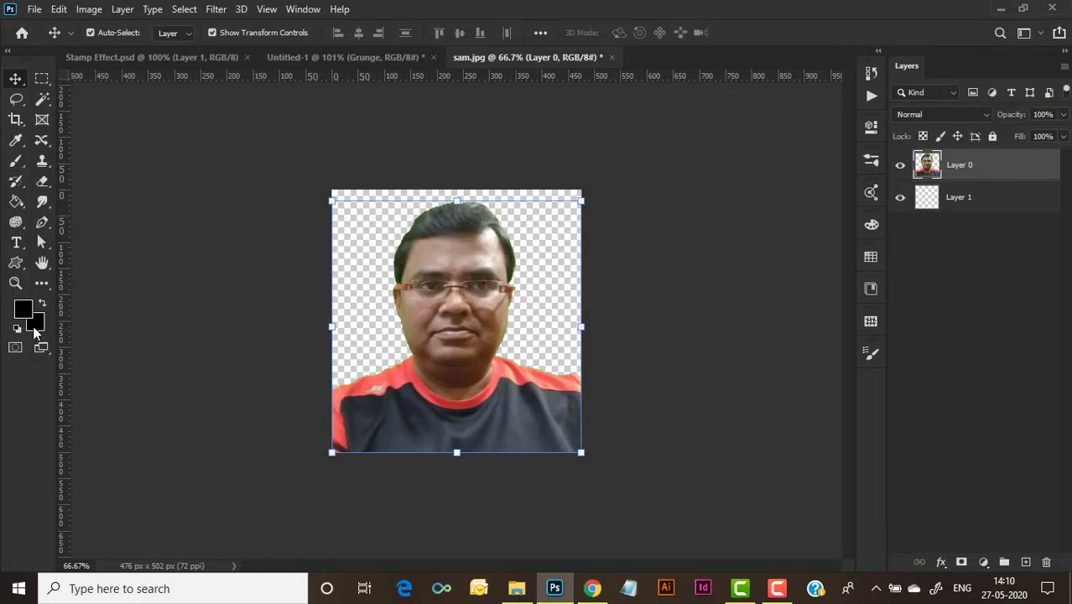
Set the background color to near-white, fffdfd
{"action": "left_click", "coordinate": [34, 327]}
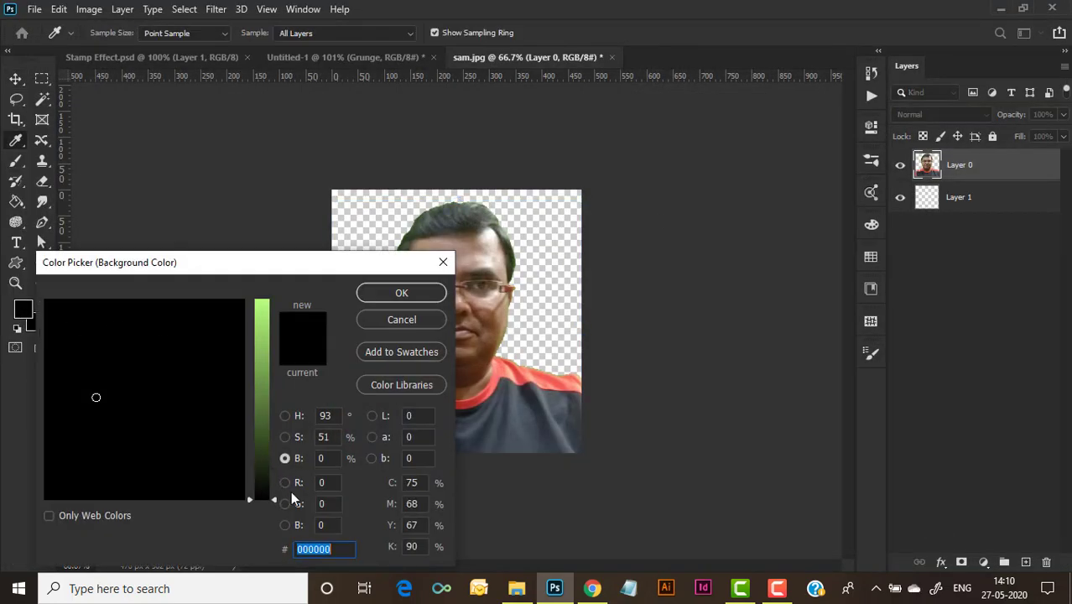
{"action": "type", "text": "b7ff7d"}
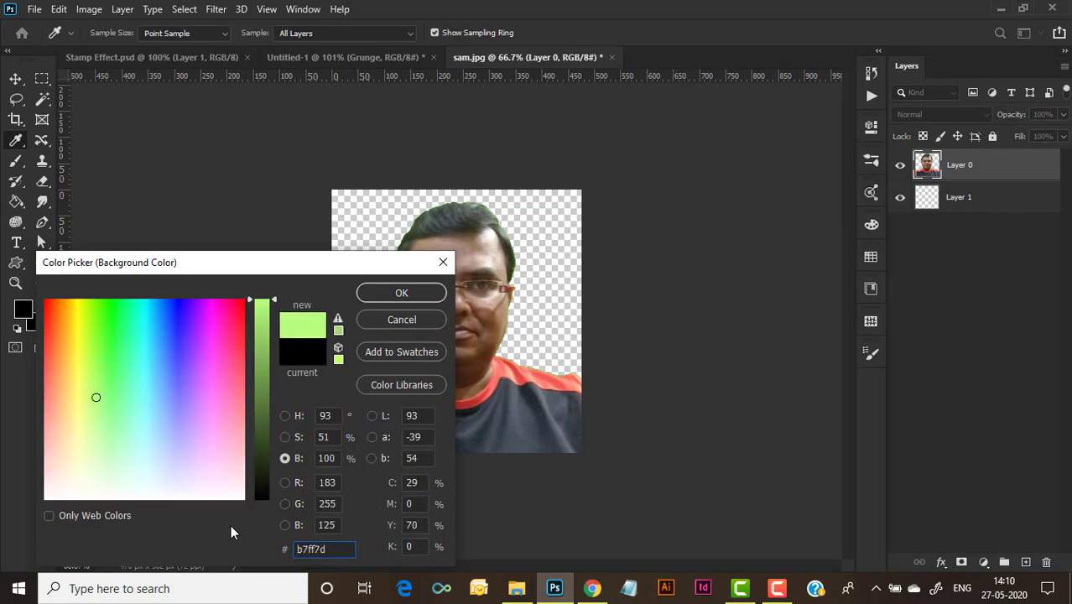
{"action": "left_click", "coordinate": [239, 498]}
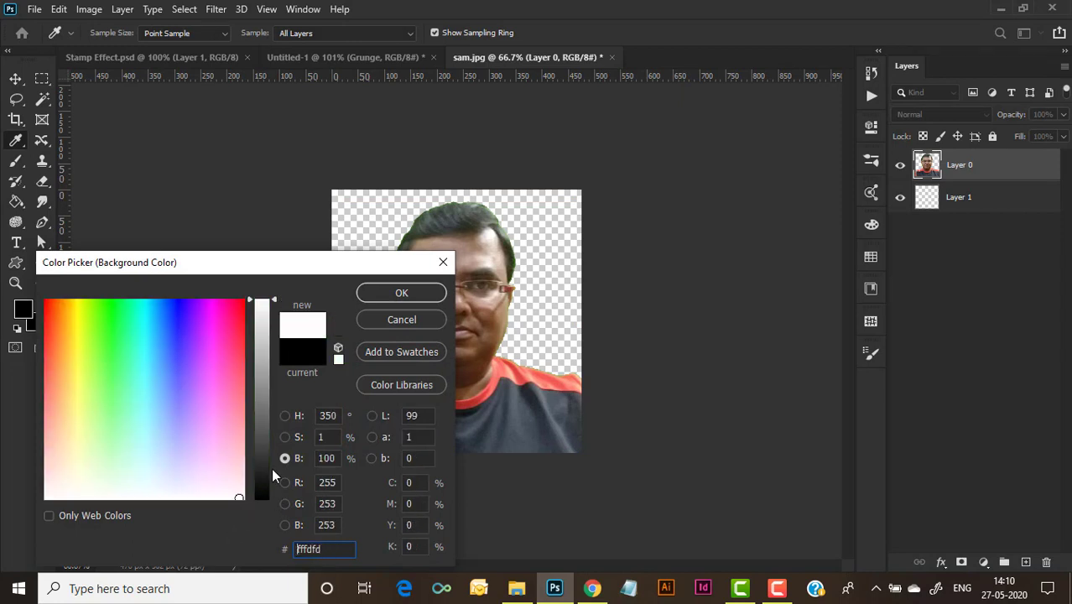
{"action": "left_click", "coordinate": [402, 292]}
{"action": "key", "text": "v"}
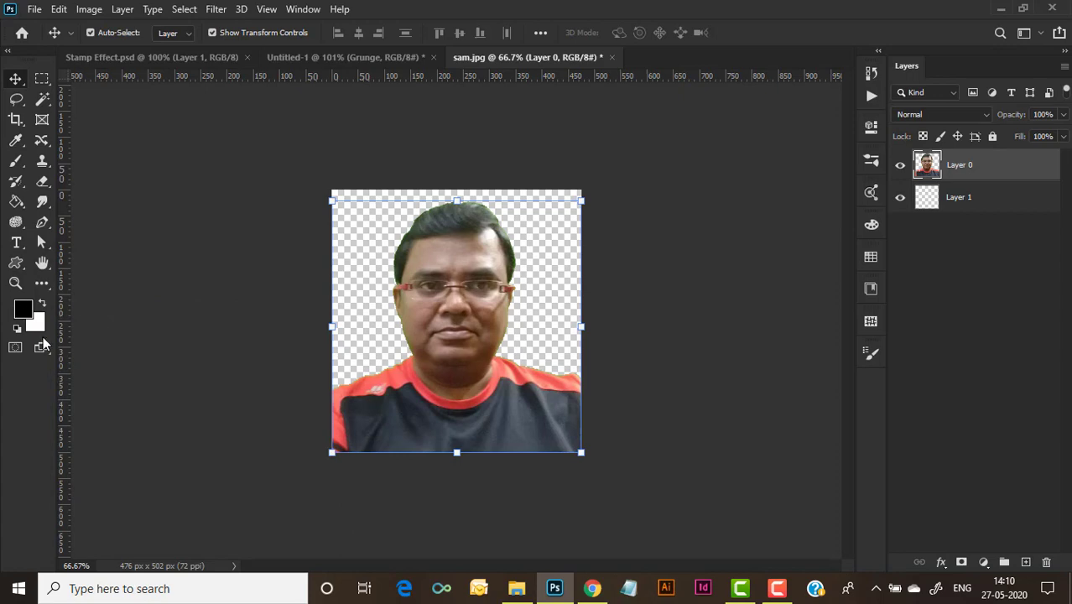
Apply the Stamp filter from the Filter Gallery's Sketch group to the portrait layer, fine-tuning Light/Dark Balance and keeping Smoothness at 1
{"action": "left_click", "coordinate": [215, 10]}
{"action": "mouse_move", "coordinate": [239, 11]}
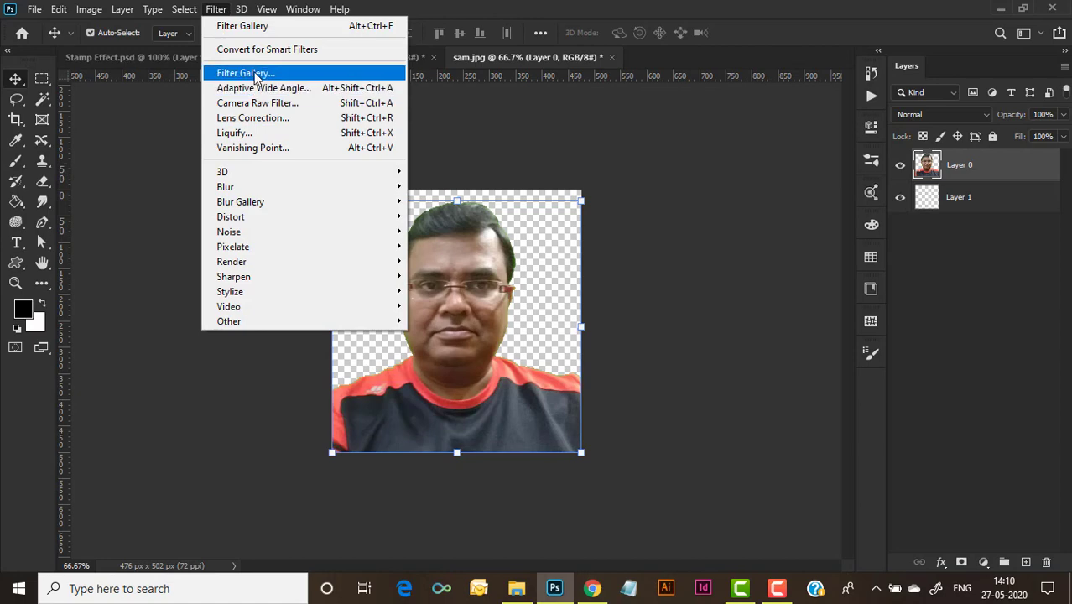
{"action": "left_click", "coordinate": [256, 75]}
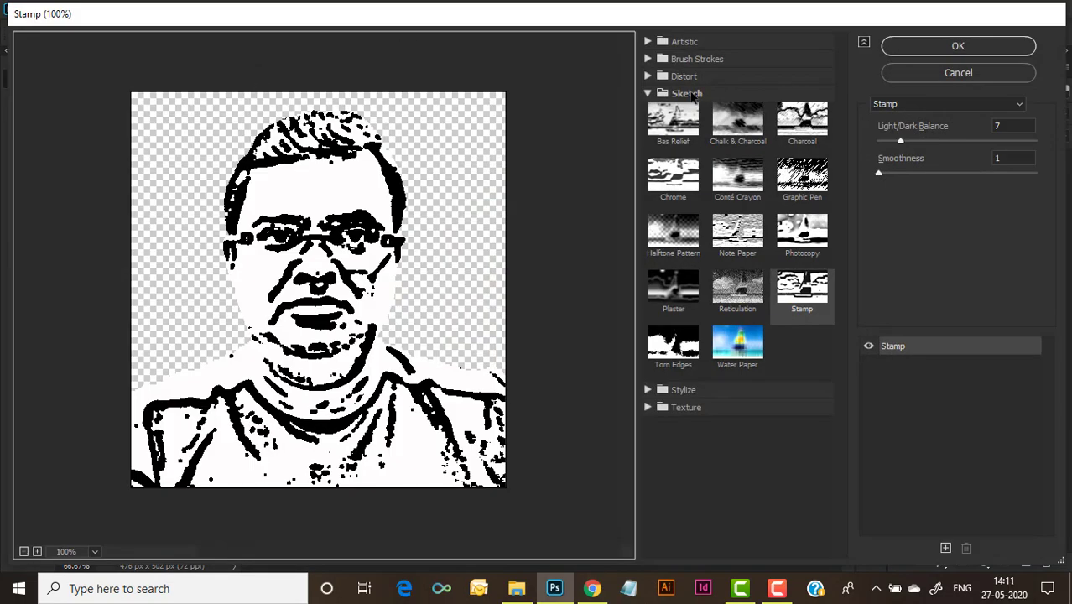
{"action": "left_click", "coordinate": [820, 302]}
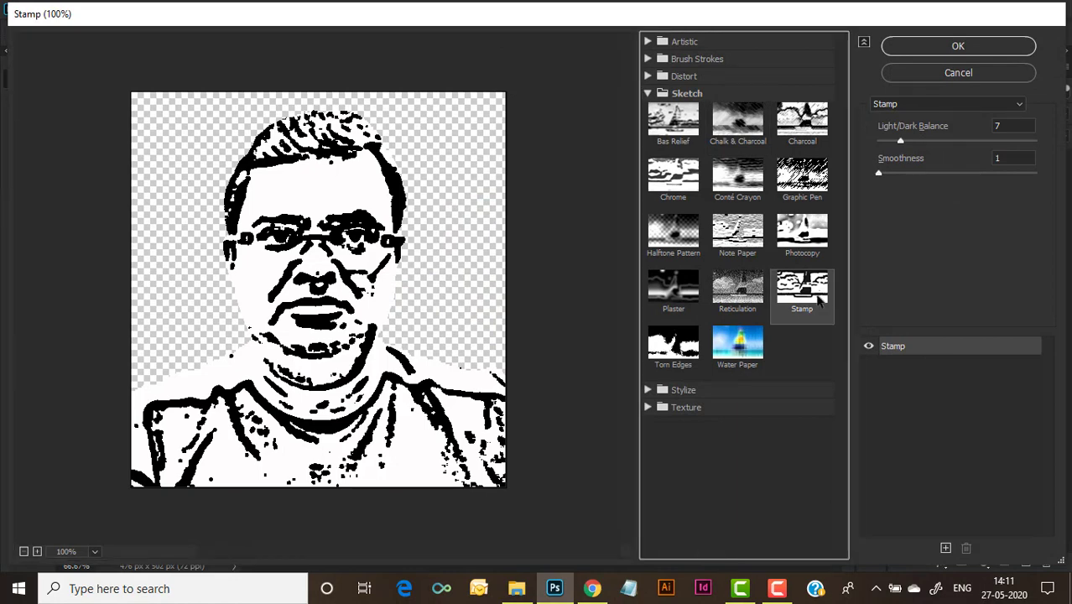
{"action": "left_click", "coordinate": [1009, 125]}
{"action": "key", "text": "Down"}
{"action": "key", "text": "Down"}
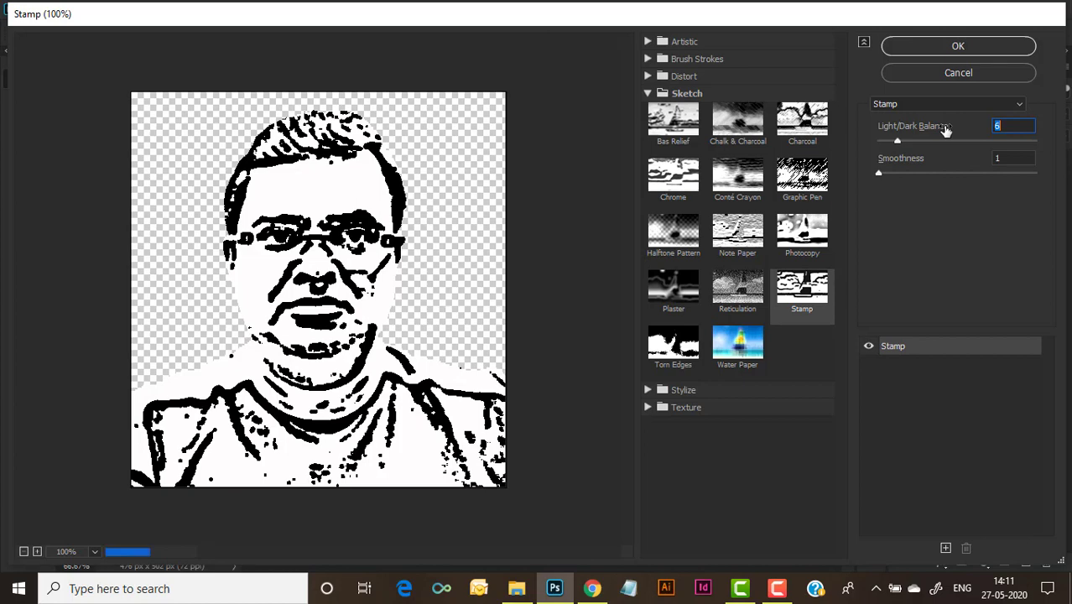
{"action": "key", "text": "Up"}
{"action": "key", "text": "Up"}
{"action": "left_click", "coordinate": [958, 47]}
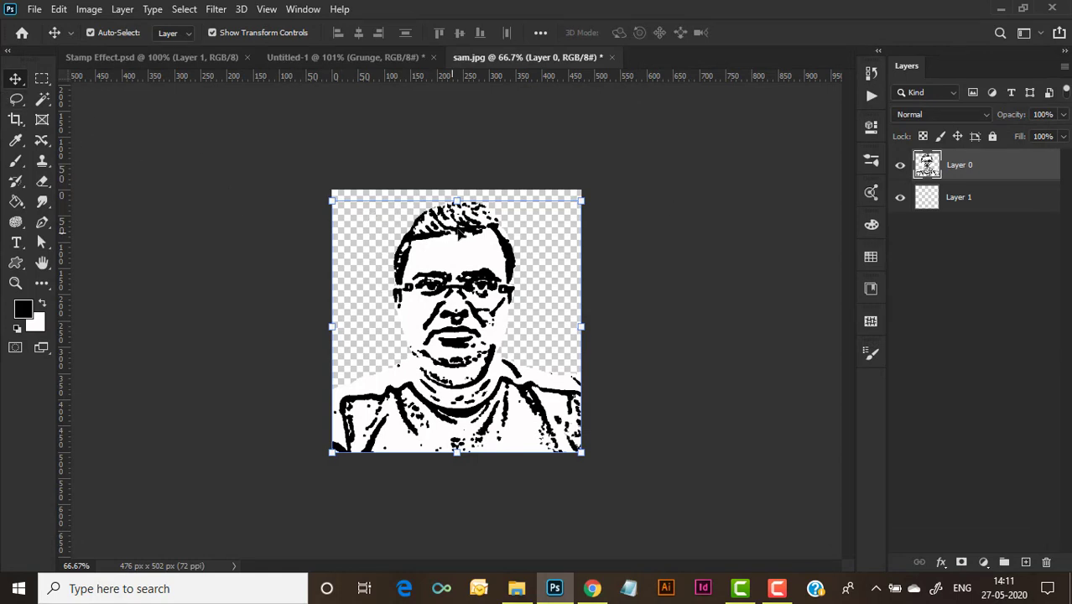
Bring the filtered portrait into Untitled-1 beneath the gear layer and undo the accidental move of the ring text
{"action": "left_click_drag", "start_coordinate": [460, 235], "coordinate": [478, 312]}
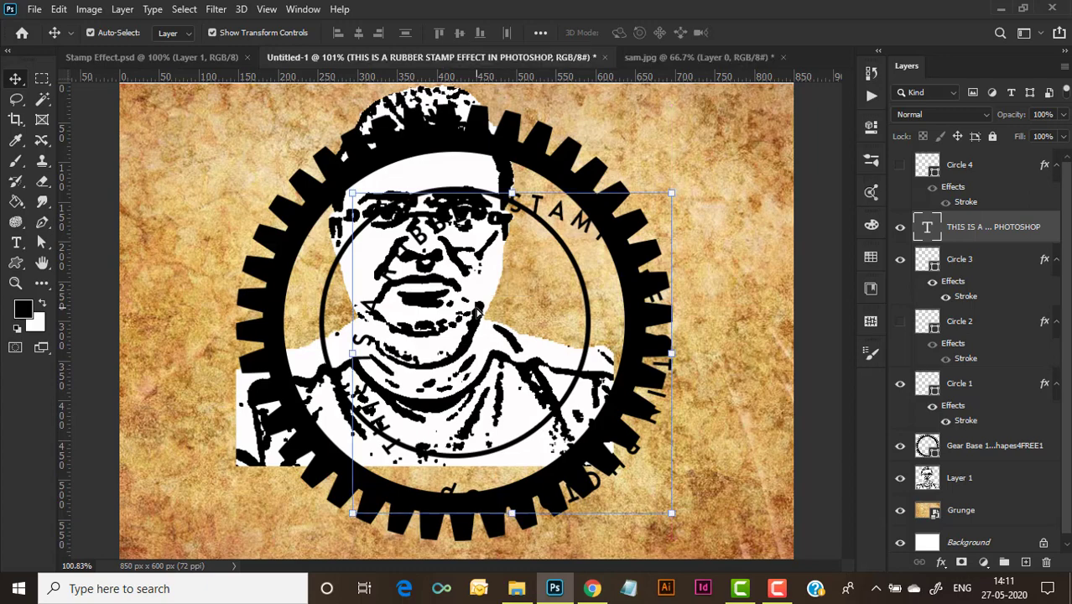
{"action": "key", "text": "ctrl+z"}
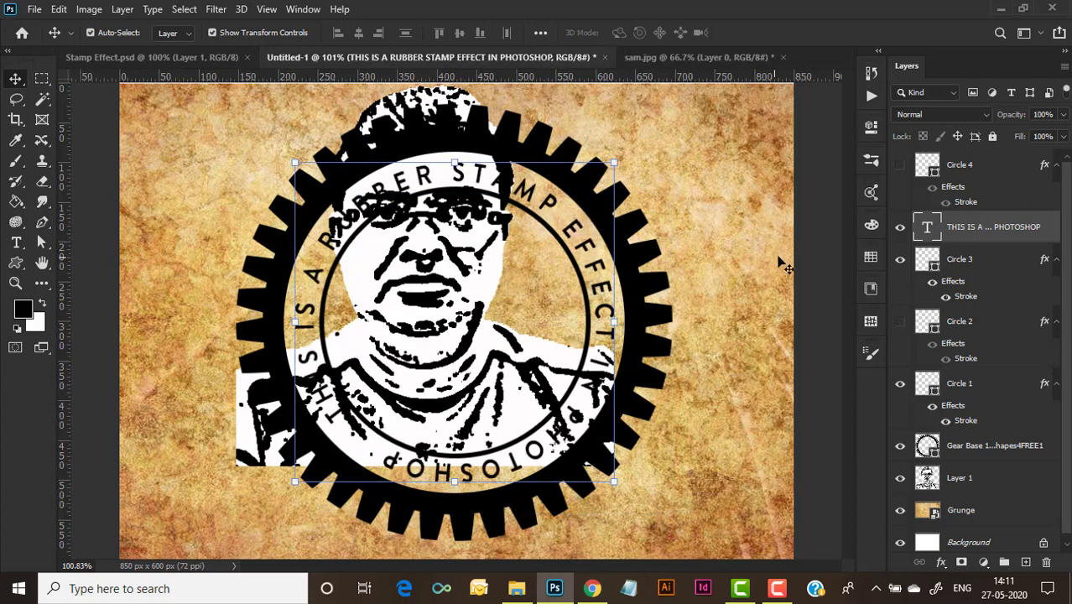
{"action": "scroll", "coordinate": [828, 286], "scroll_direction": "up", "scroll_amount": 1}
{"action": "scroll", "coordinate": [801, 290], "scroll_direction": "down", "scroll_amount": 1}
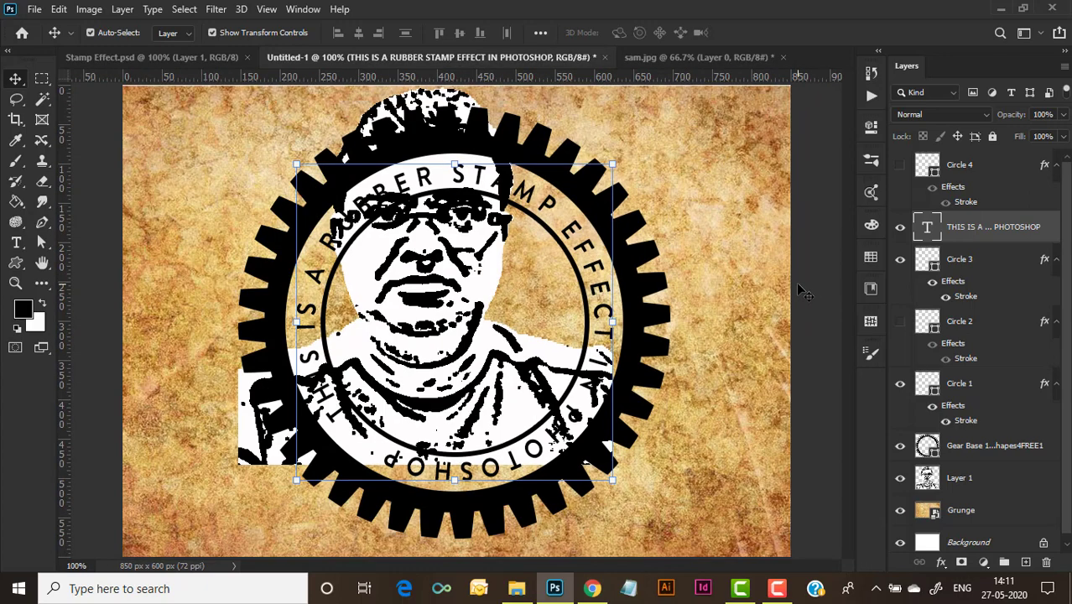
Scale the portrait layer to about 73% and center it within the stamp's inner ring
{"action": "left_click", "coordinate": [973, 475]}
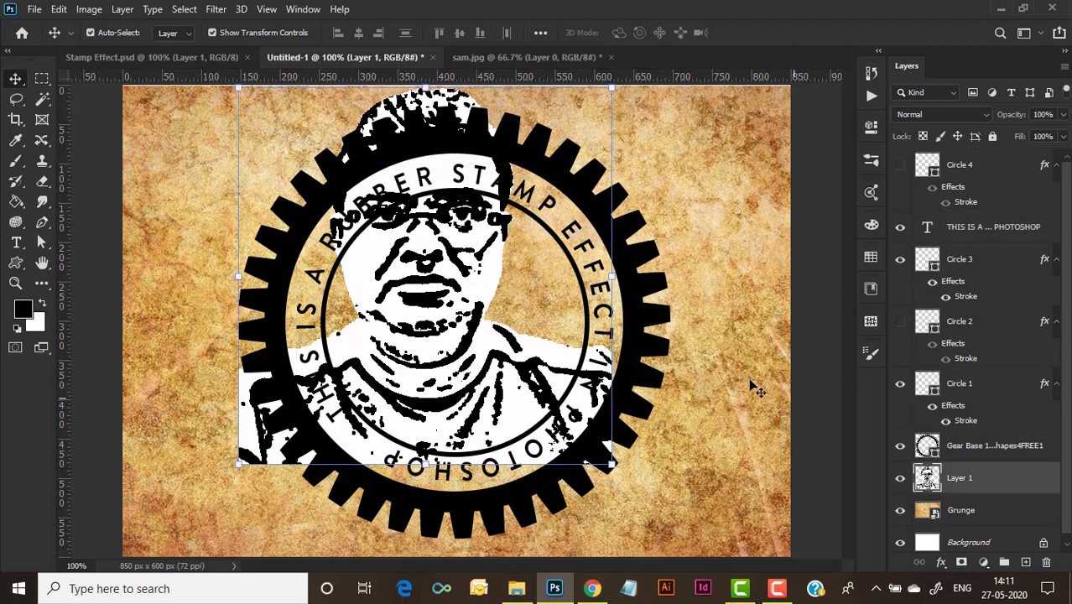
{"action": "left_click_drag", "start_coordinate": [611, 86], "coordinate": [530, 170]}
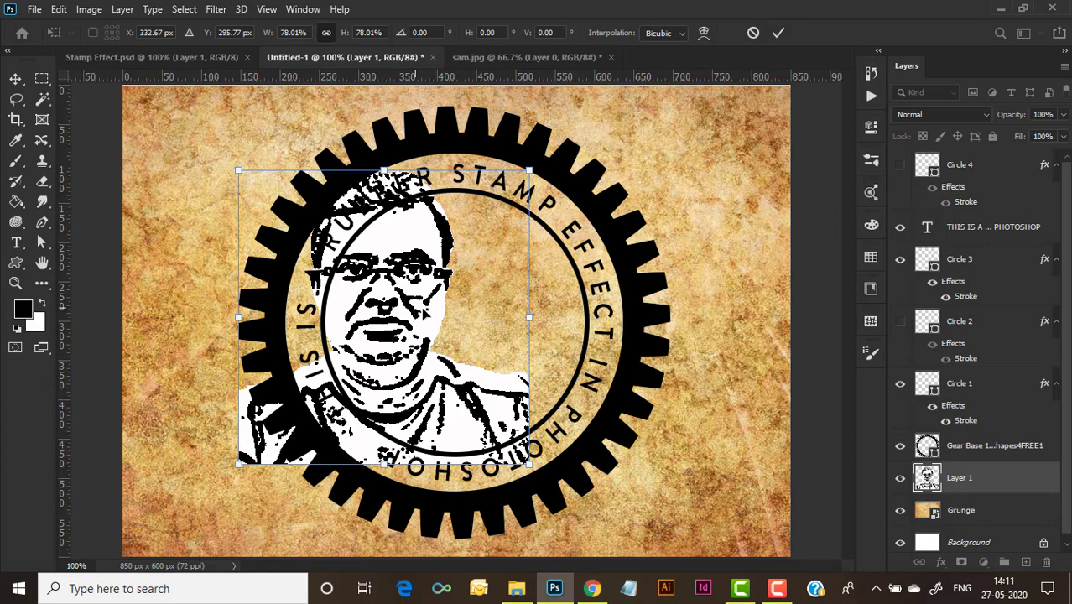
{"action": "left_click_drag", "start_coordinate": [434, 282], "coordinate": [508, 288]}
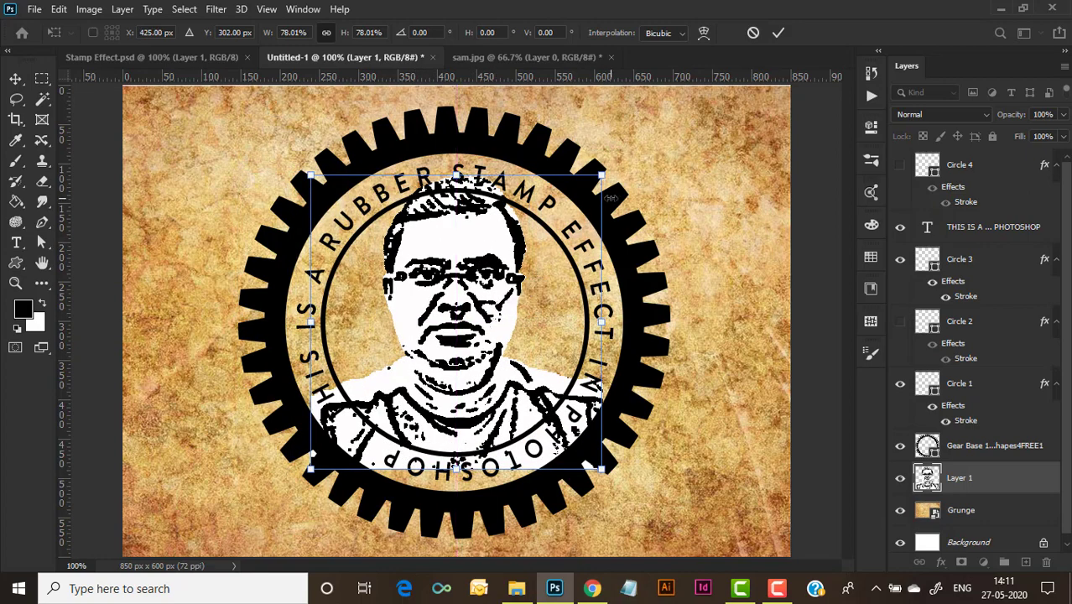
{"action": "left_click_drag", "start_coordinate": [603, 174], "coordinate": [583, 195]}
{"action": "left_click_drag", "start_coordinate": [441, 304], "coordinate": [449, 304]}
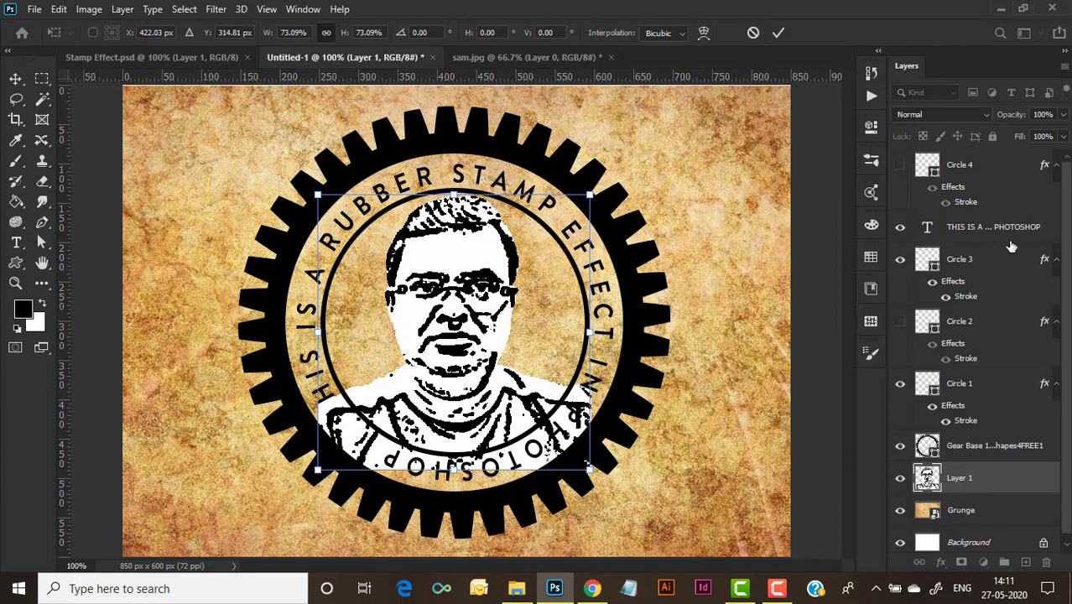
{"action": "key", "text": "Return"}
Mask the portrait layer with a selection loaded from Circle 4, and return to editing the layer's image
{"action": "left_click", "coordinate": [935, 176], "text": "ctrl"}
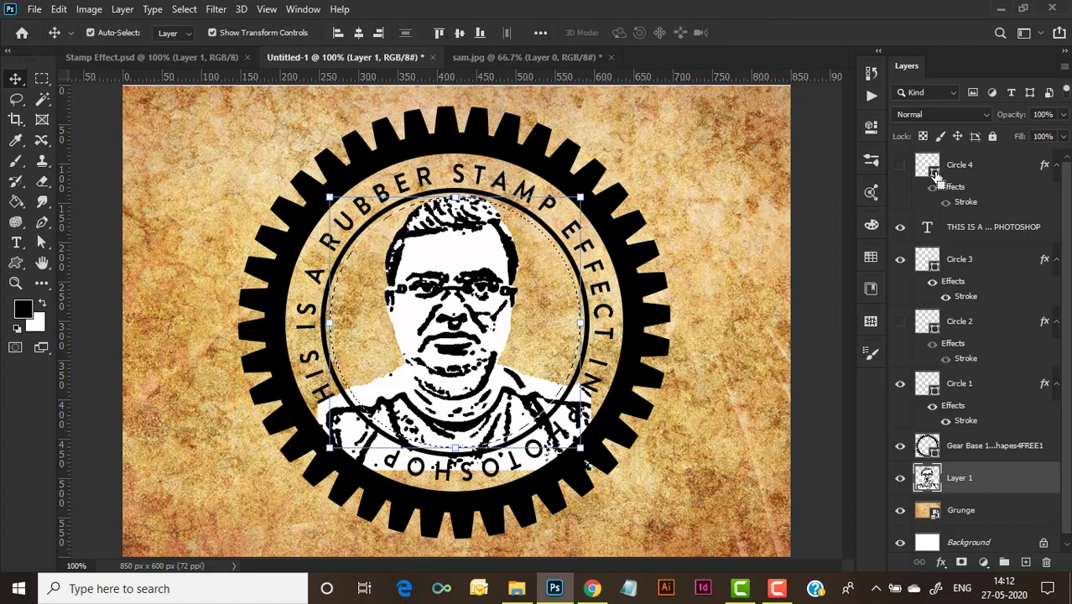
{"action": "left_click", "coordinate": [961, 563]}
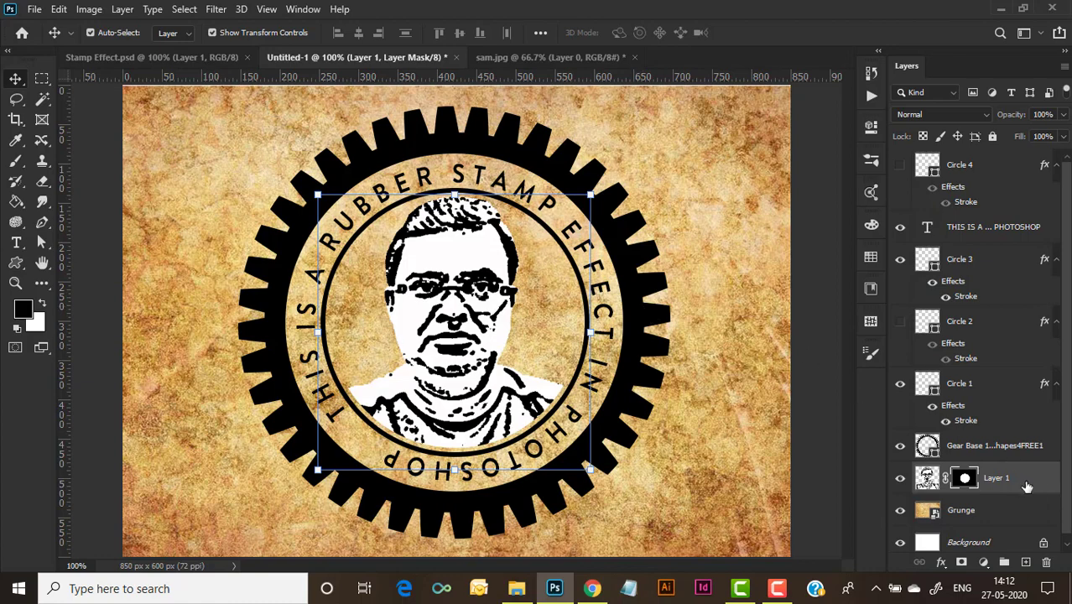
{"action": "key", "text": "ctrl+2"}
Hide the portrait's white areas by setting the Blend If highlight limit for This Layer to 204
{"action": "double_click", "coordinate": [1027, 486]}
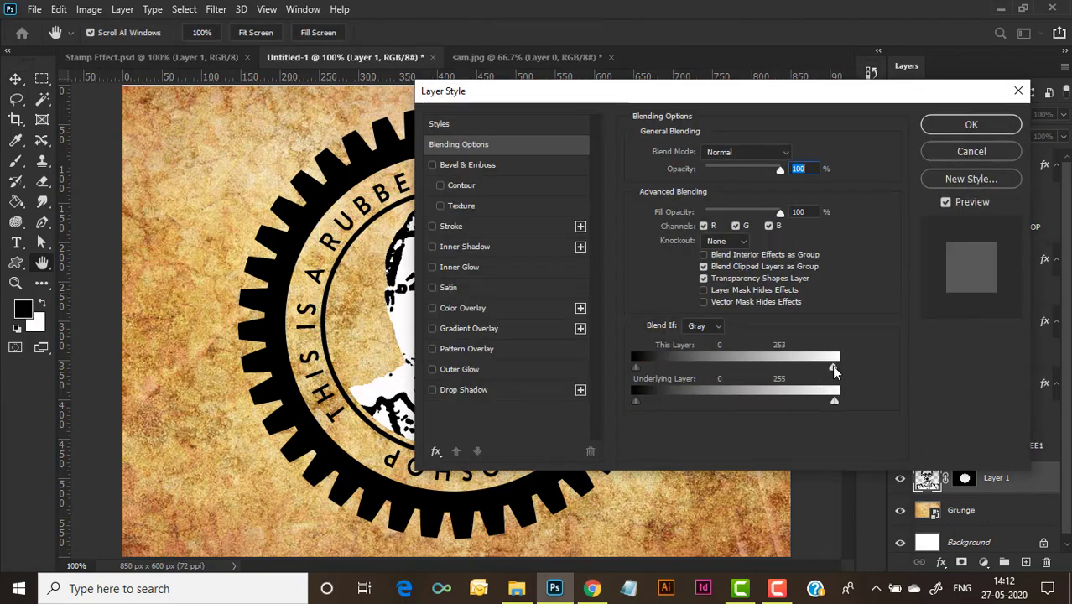
{"action": "left_click_drag", "start_coordinate": [835, 372], "coordinate": [794, 371]}
{"action": "left_click_drag", "start_coordinate": [760, 98], "coordinate": [772, 99]}
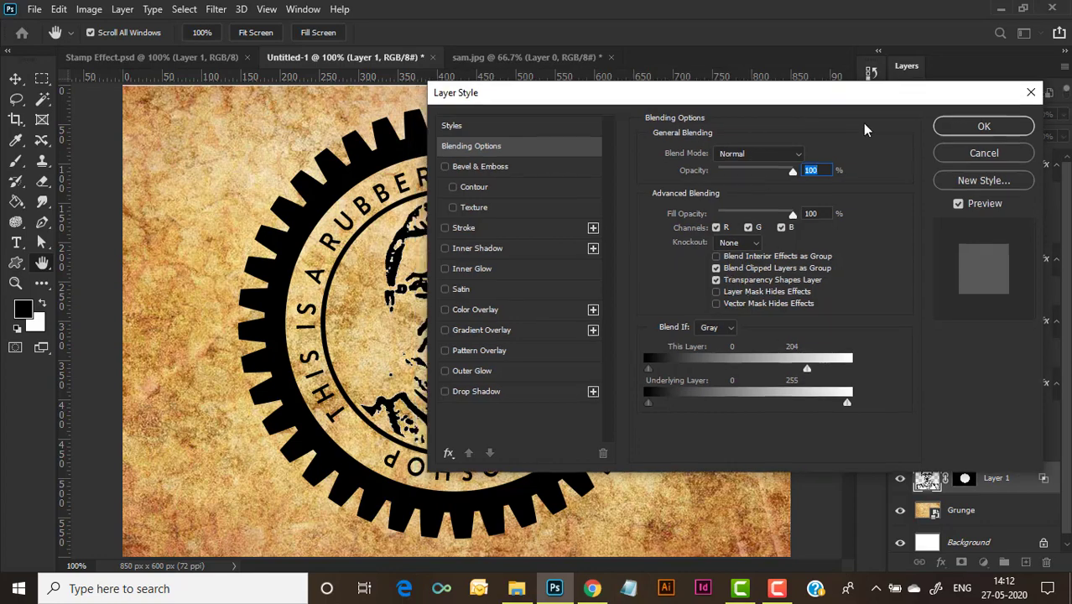
{"action": "left_click_drag", "start_coordinate": [855, 94], "coordinate": [1001, 132]}
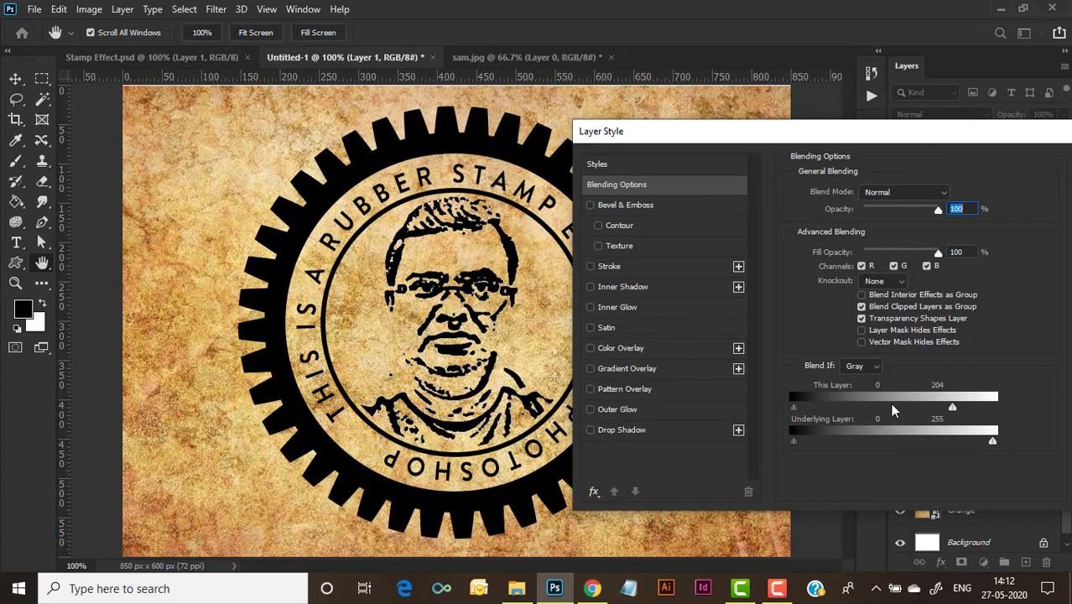
{"action": "left_click_drag", "start_coordinate": [845, 141], "coordinate": [675, 162]}
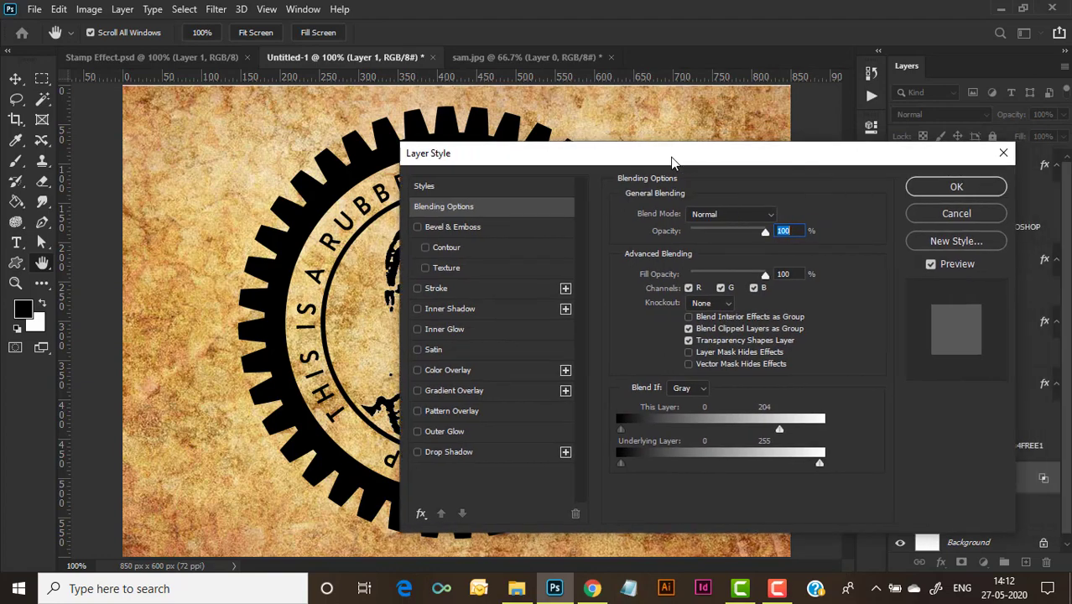
{"action": "left_click", "coordinate": [952, 188]}
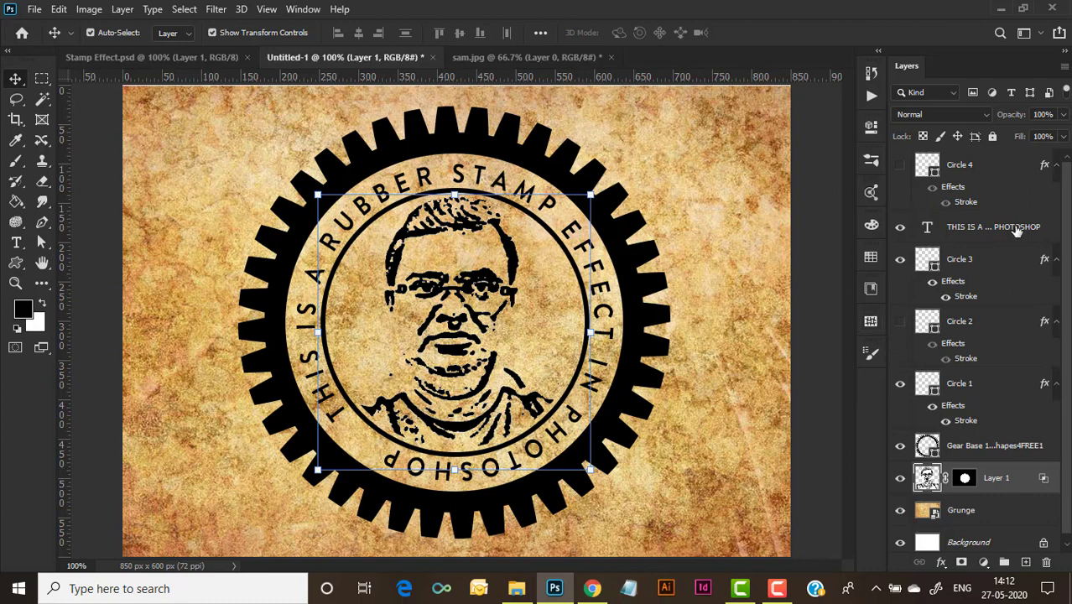
Convert the four circle layers, ring text, gear and portrait layers together into a single smart object above the Grunge layer
{"action": "left_click", "coordinate": [1000, 171]}
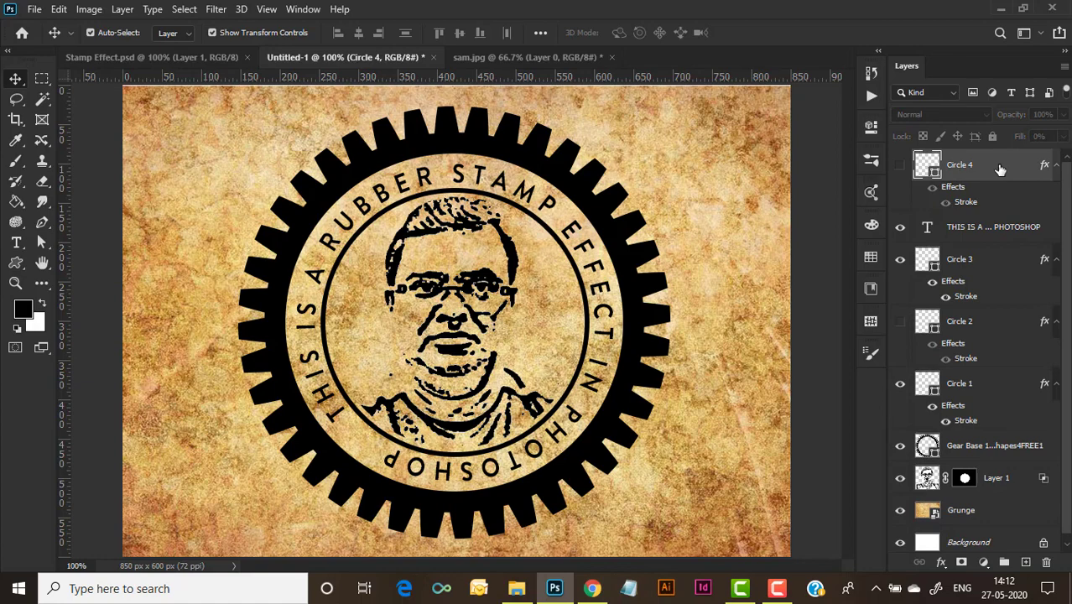
{"action": "left_click", "coordinate": [990, 230], "text": "ctrl"}
{"action": "left_click", "coordinate": [989, 260], "text": "ctrl"}
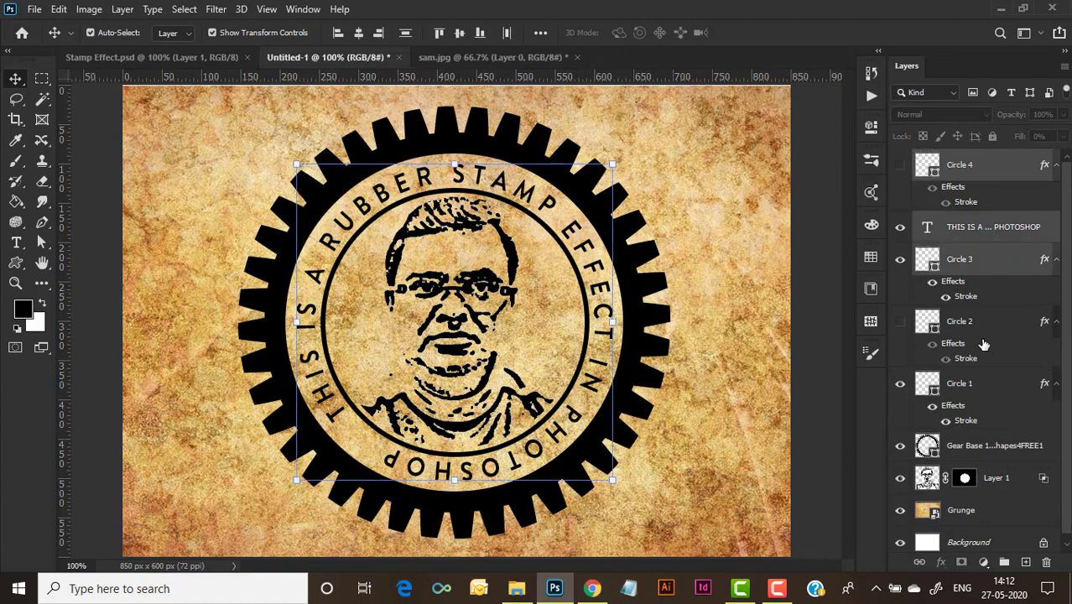
{"action": "left_click", "coordinate": [982, 323], "text": "ctrl"}
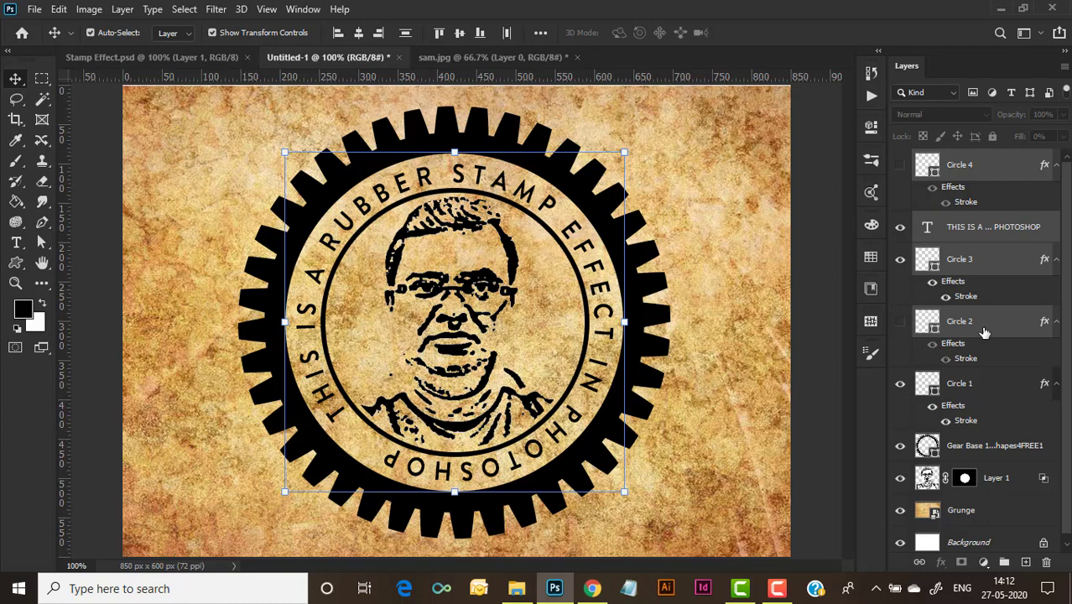
{"action": "left_click", "coordinate": [981, 391], "text": "ctrl"}
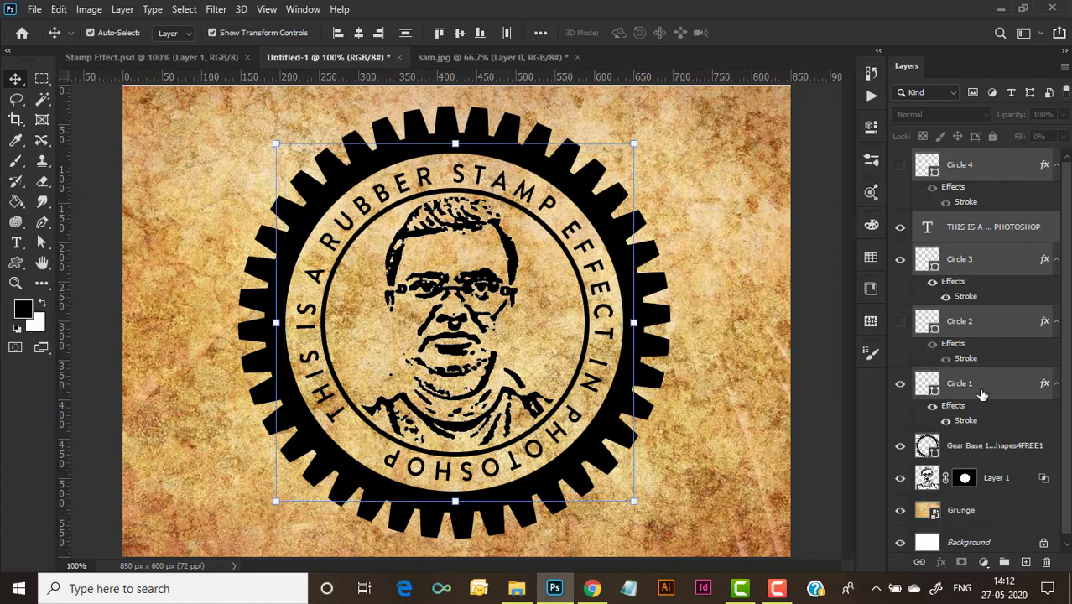
{"action": "left_click", "coordinate": [975, 452], "text": "ctrl"}
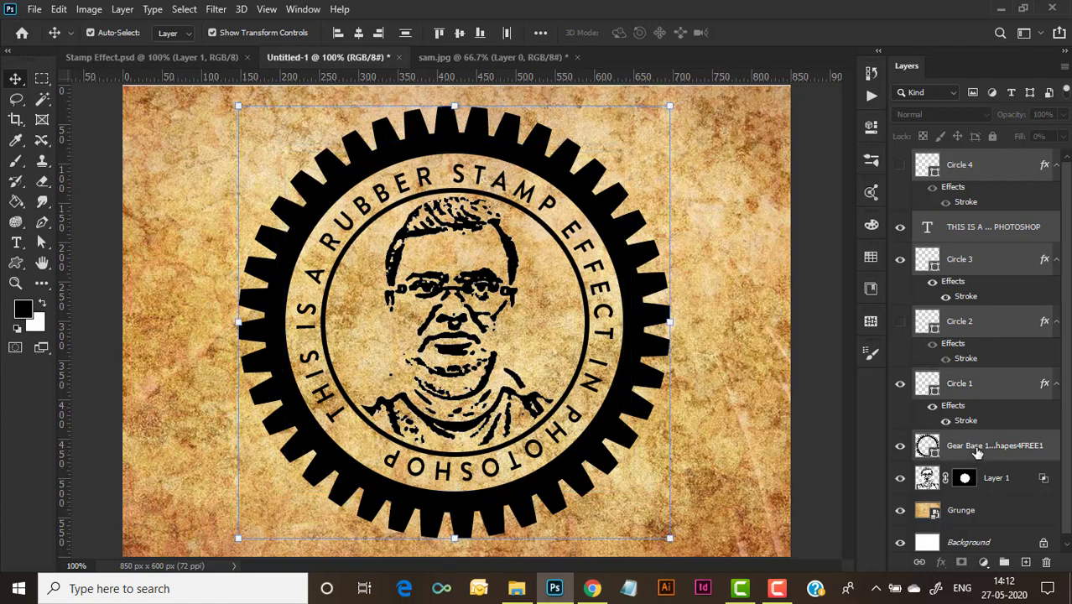
{"action": "left_click", "coordinate": [1023, 480], "text": "ctrl"}
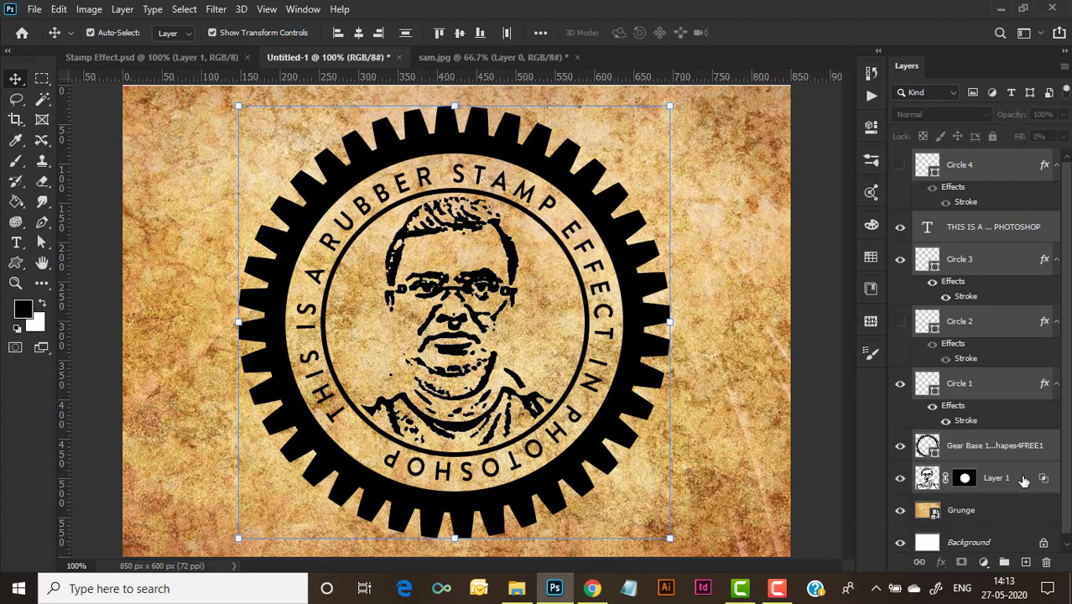
{"action": "right_click", "coordinate": [1023, 479]}
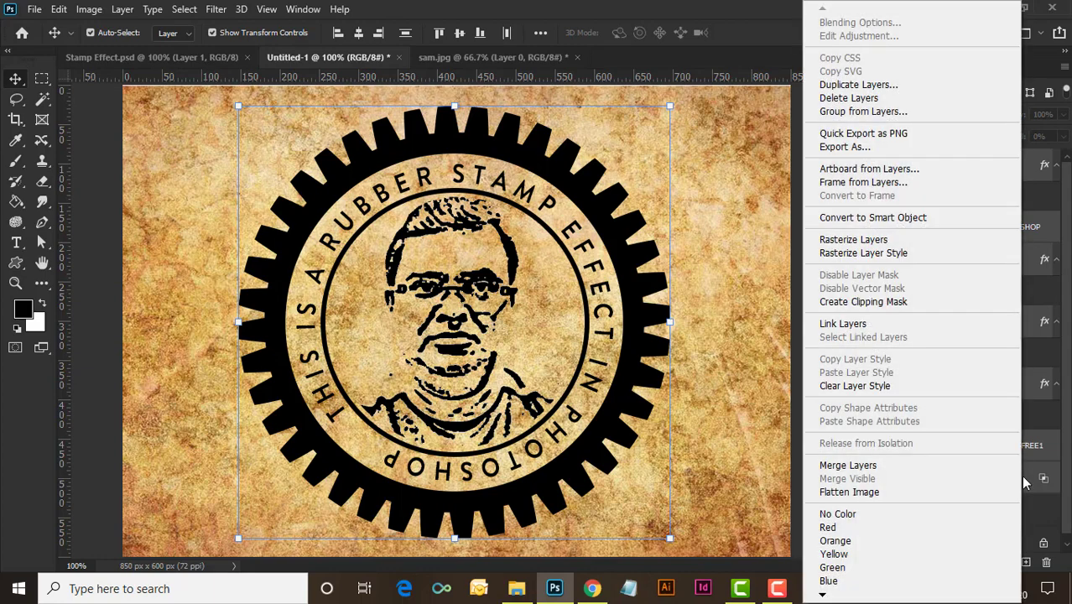
{"action": "left_click", "coordinate": [923, 218]}
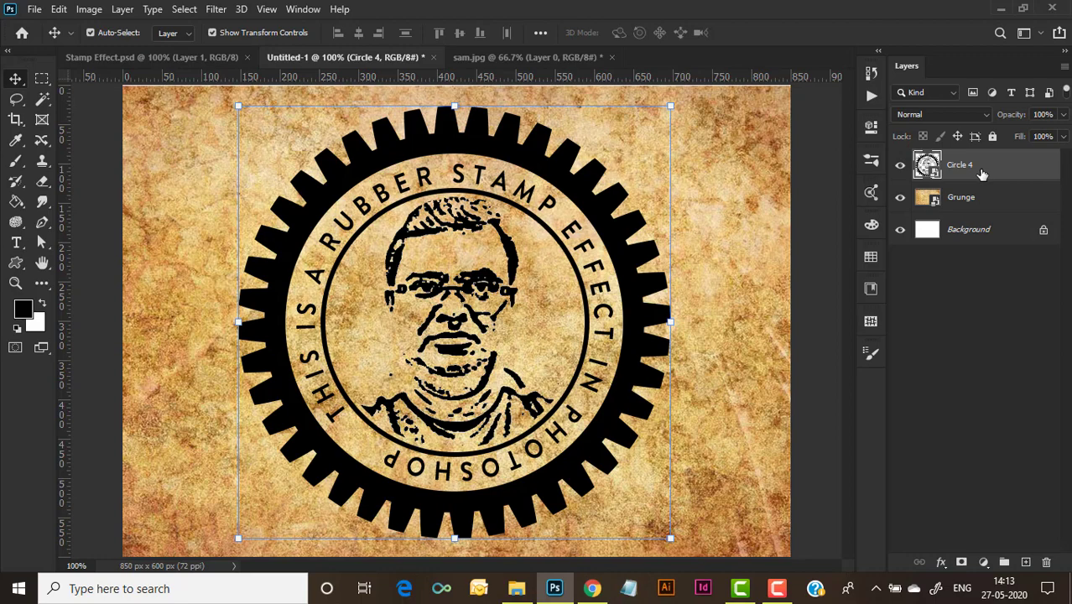
Add a layer mask to the Circle 4 smart object and ready the Brush tool with the 359 px grunge Sampled Brush #3
{"action": "key", "text": "b"}
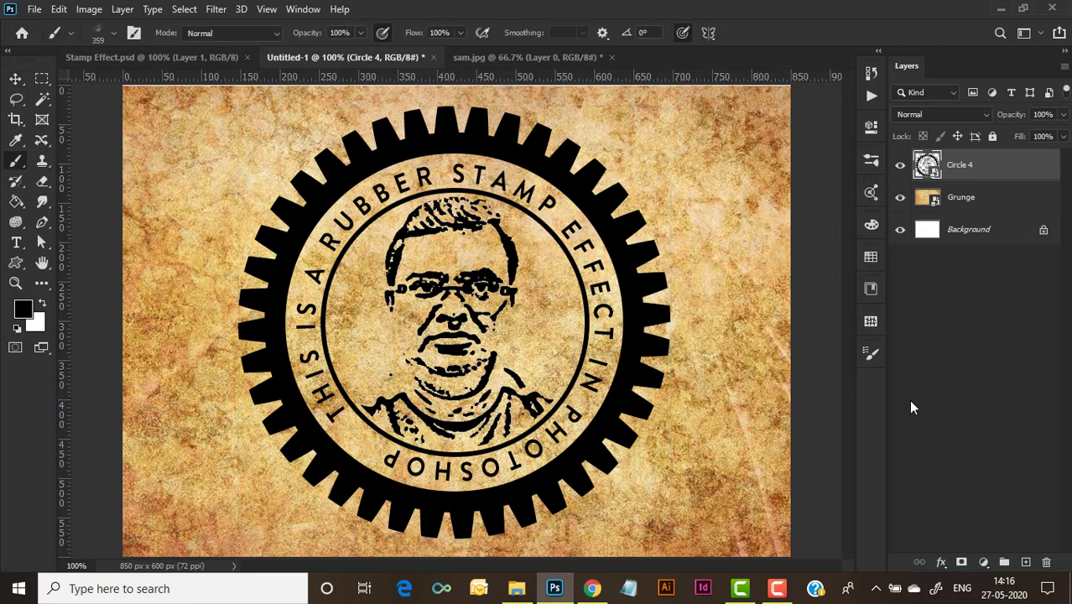
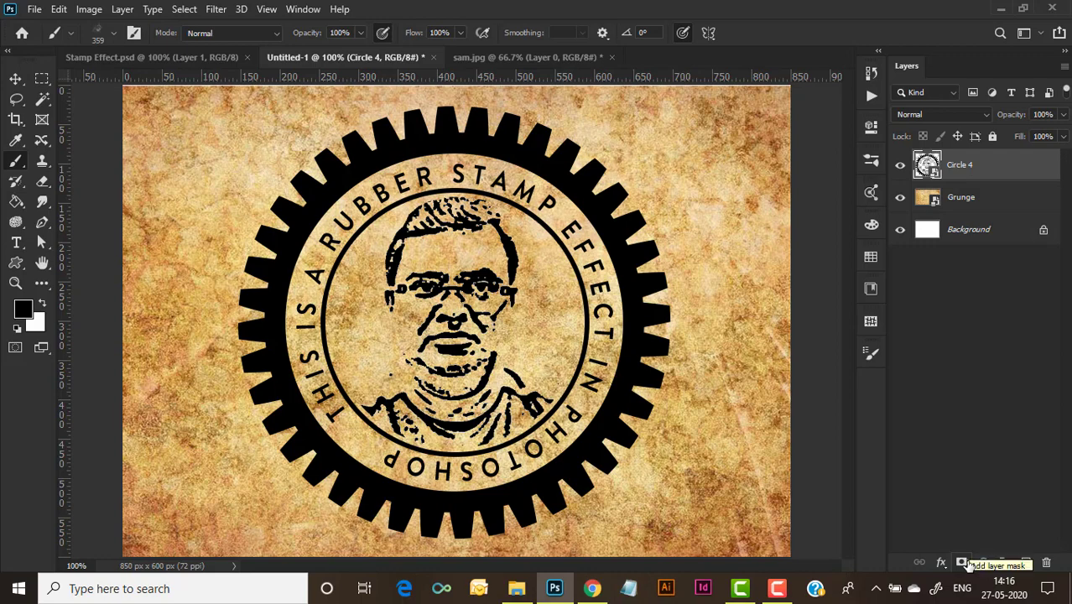
{"action": "left_click", "coordinate": [961, 561]}
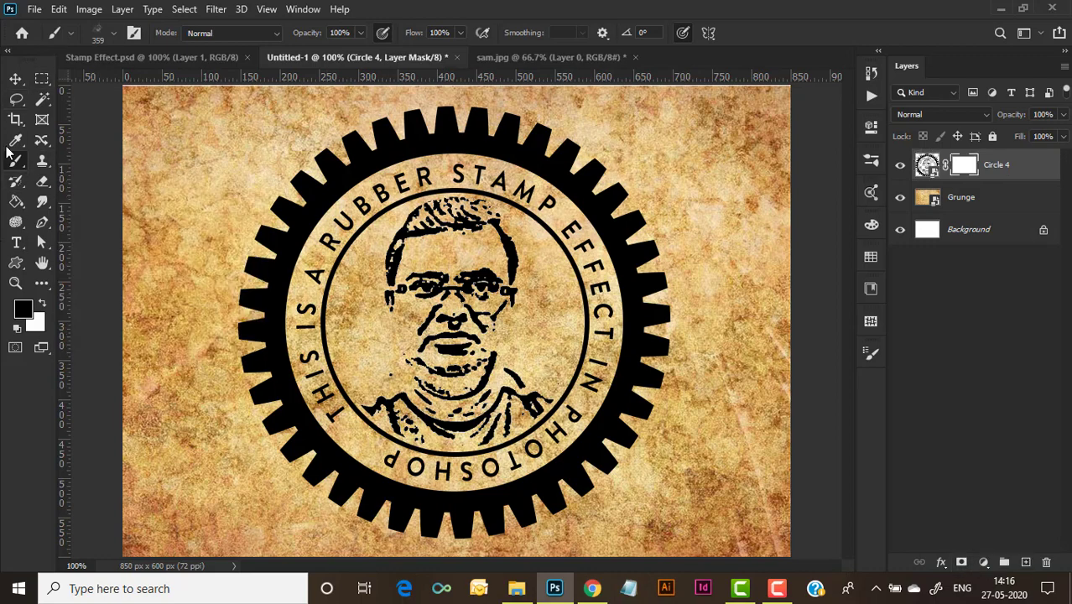
{"action": "right_click", "coordinate": [14, 166]}
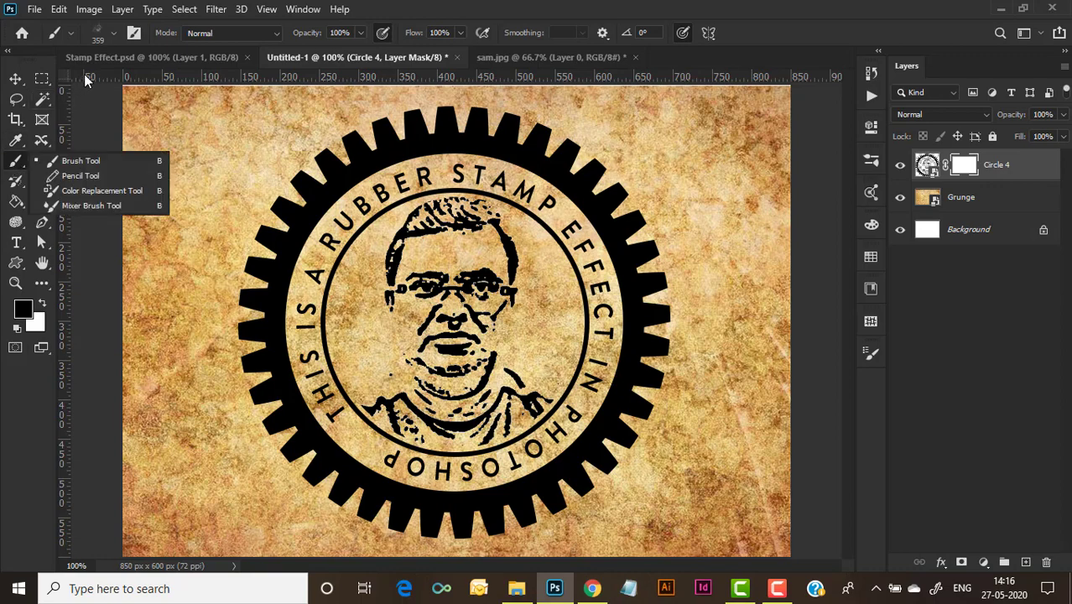
{"action": "left_click", "coordinate": [113, 34]}
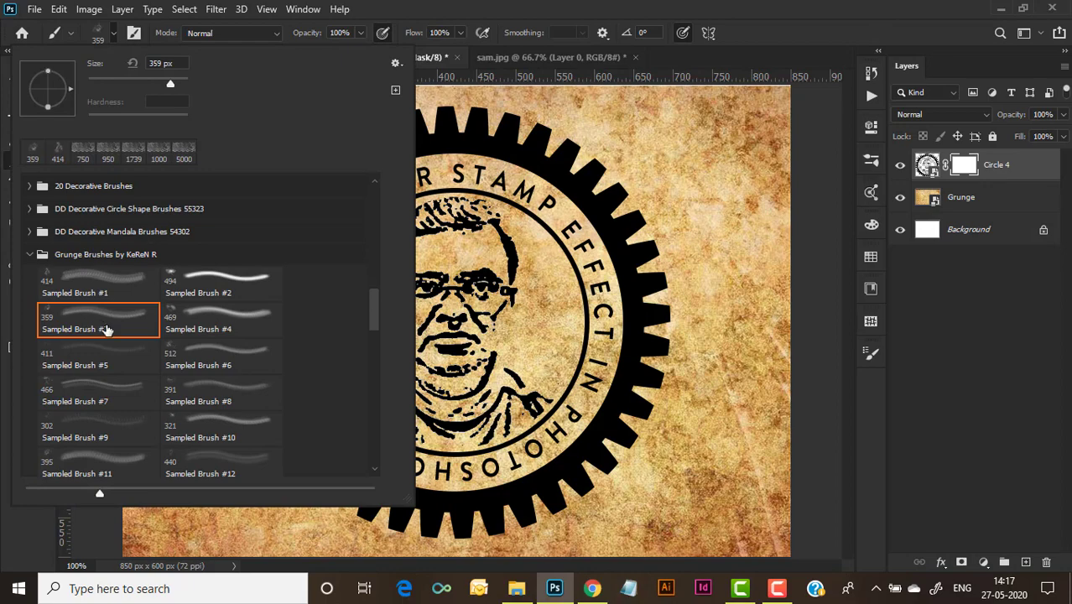
Dab black grunge texture onto the Circle 4 mask around the gear, ring text and portrait to distress the stamp
{"action": "left_click", "coordinate": [611, 192]}
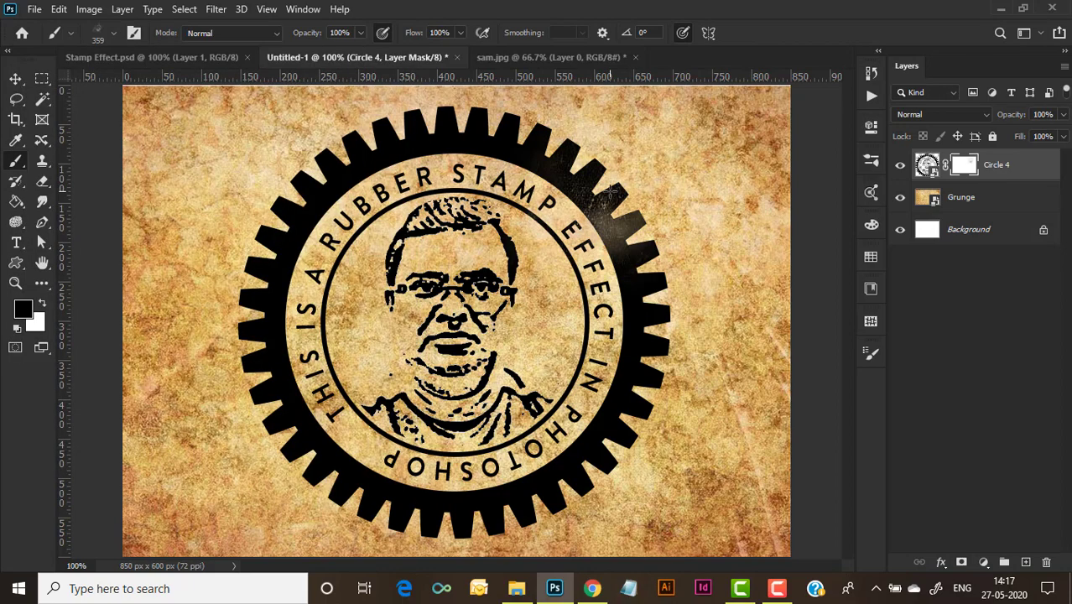
{"action": "left_click", "coordinate": [441, 130]}
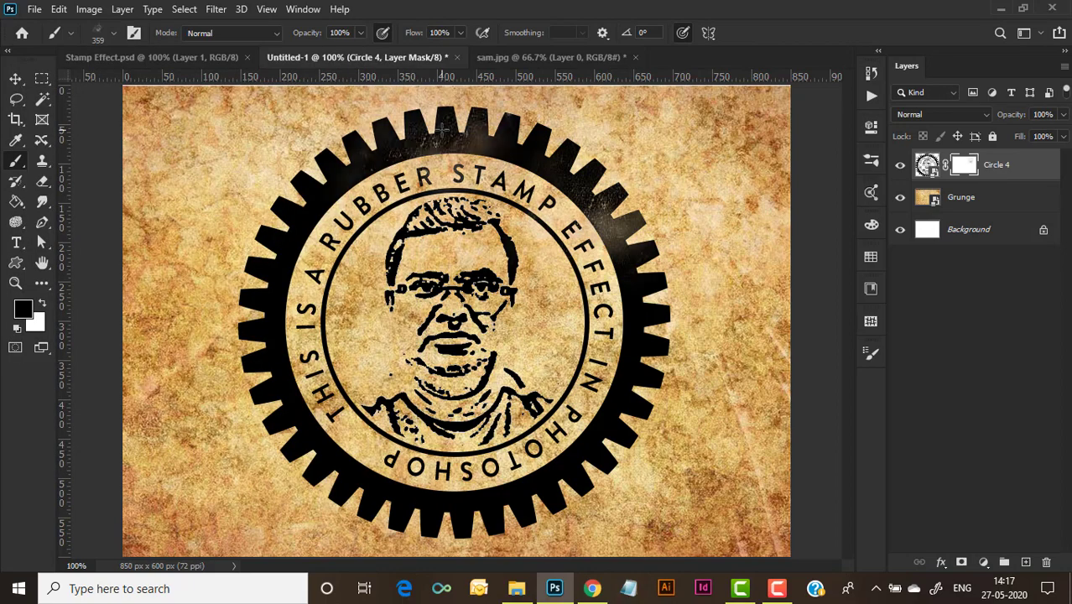
{"action": "left_click", "coordinate": [399, 220]}
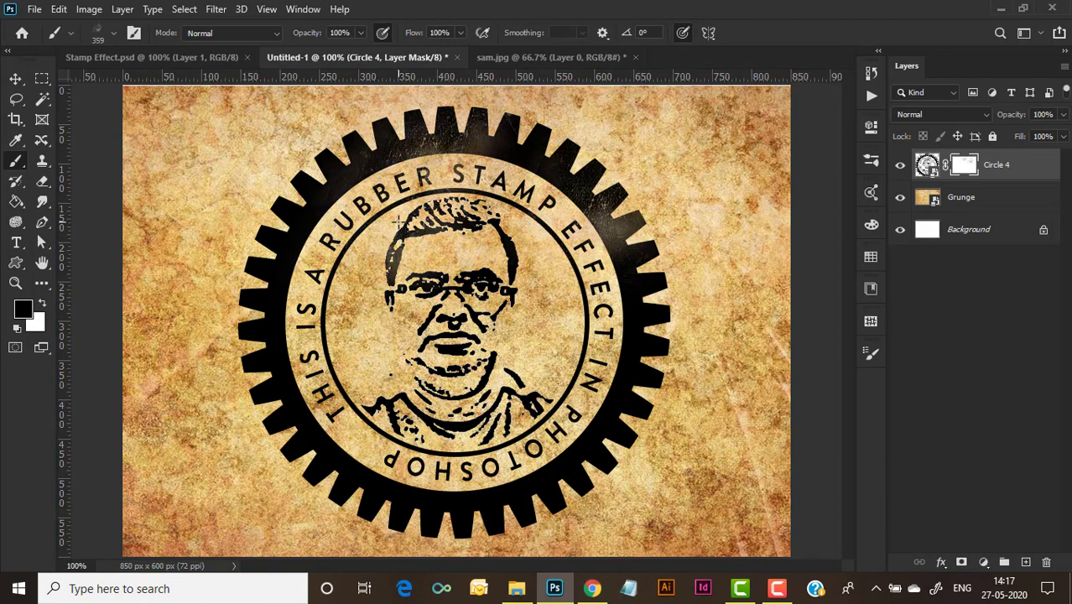
{"action": "left_click", "coordinate": [347, 463]}
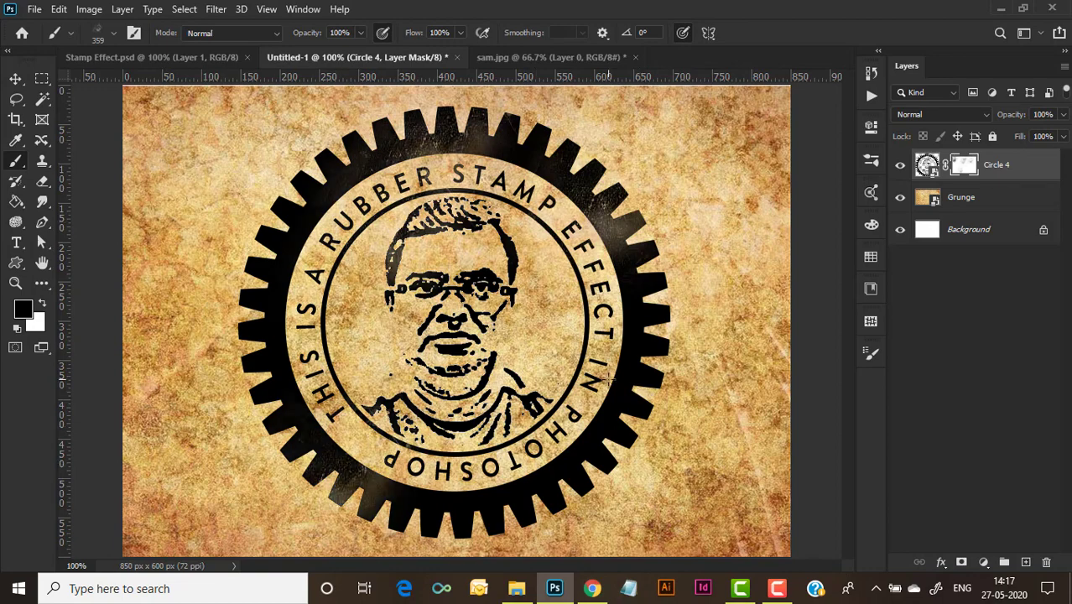
{"action": "left_click", "coordinate": [666, 382]}
{"action": "left_click", "coordinate": [654, 339]}
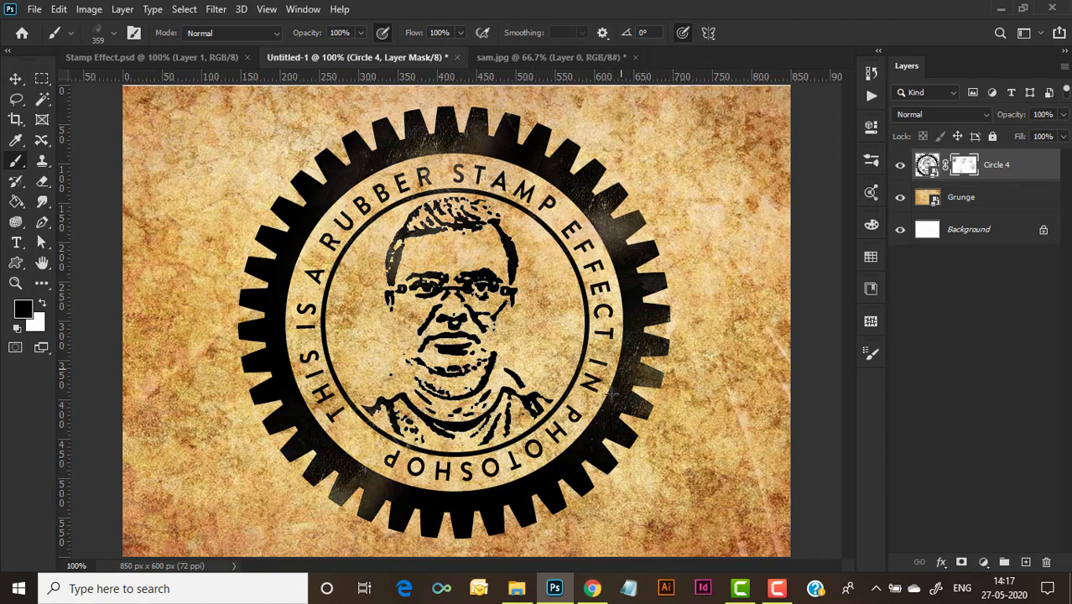
{"action": "left_click", "coordinate": [579, 461]}
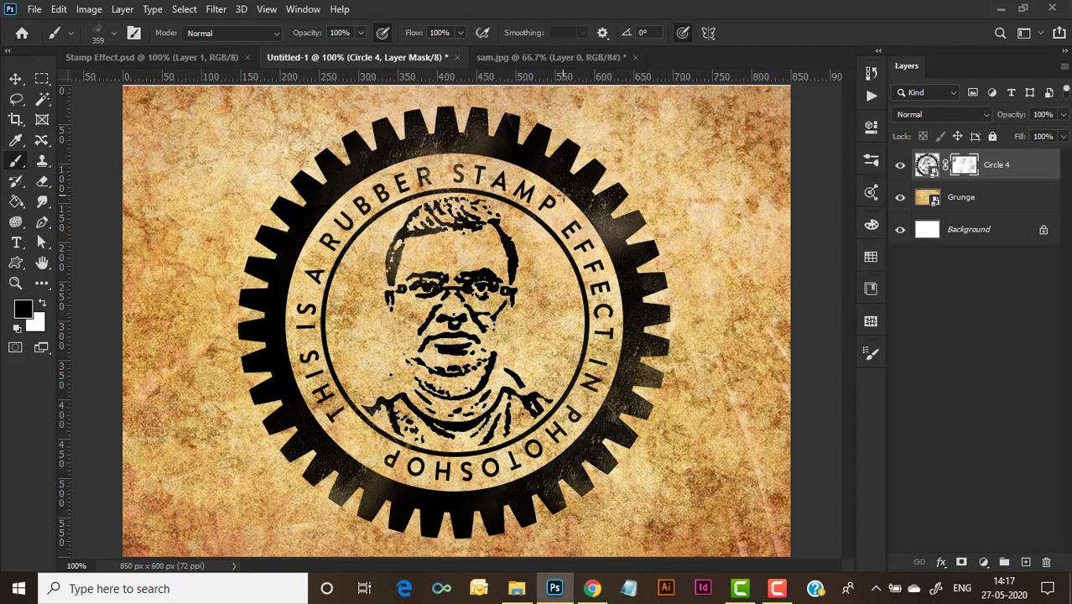
{"action": "left_click", "coordinate": [569, 178]}
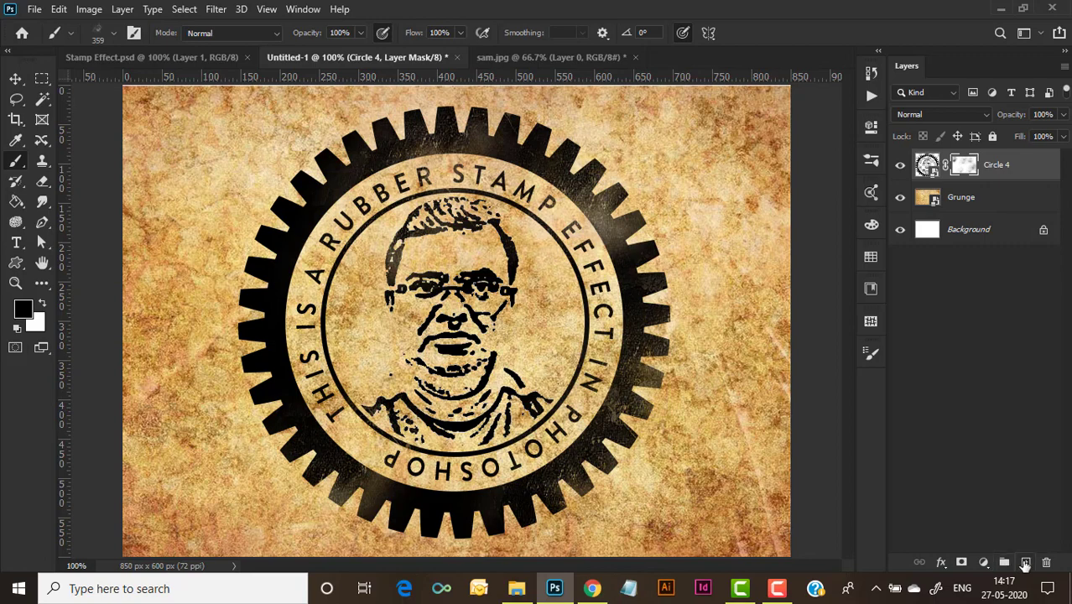
Create a new layer above the stamp and choose the first stamp-lines-psddude brush from the rubber-stamps-by-psddude set
{"action": "left_click", "coordinate": [1025, 563]}
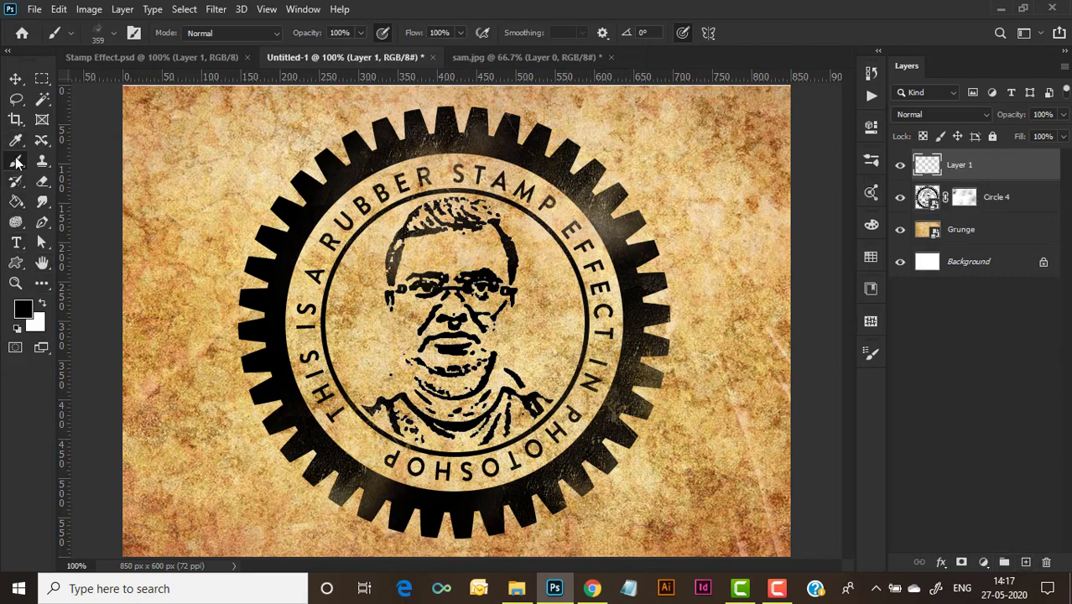
{"action": "left_click", "coordinate": [114, 35]}
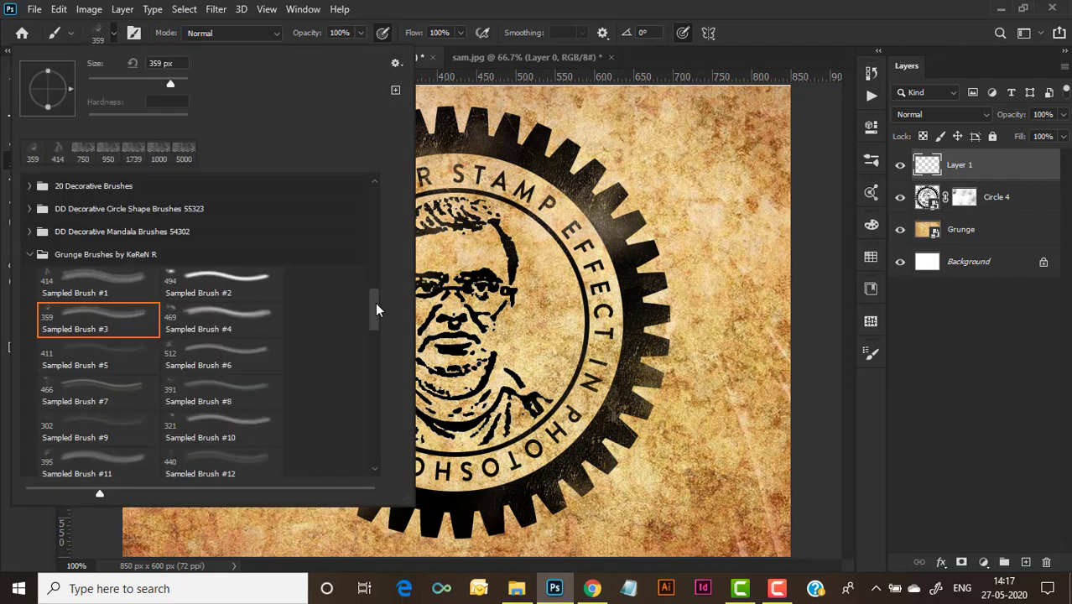
{"action": "mouse_move", "coordinate": [376, 310]}
{"action": "left_mouse_down"}
{"action": "mouse_move", "coordinate": [381, 418]}
{"action": "mouse_move", "coordinate": [401, 444]}
{"action": "left_mouse_up"}
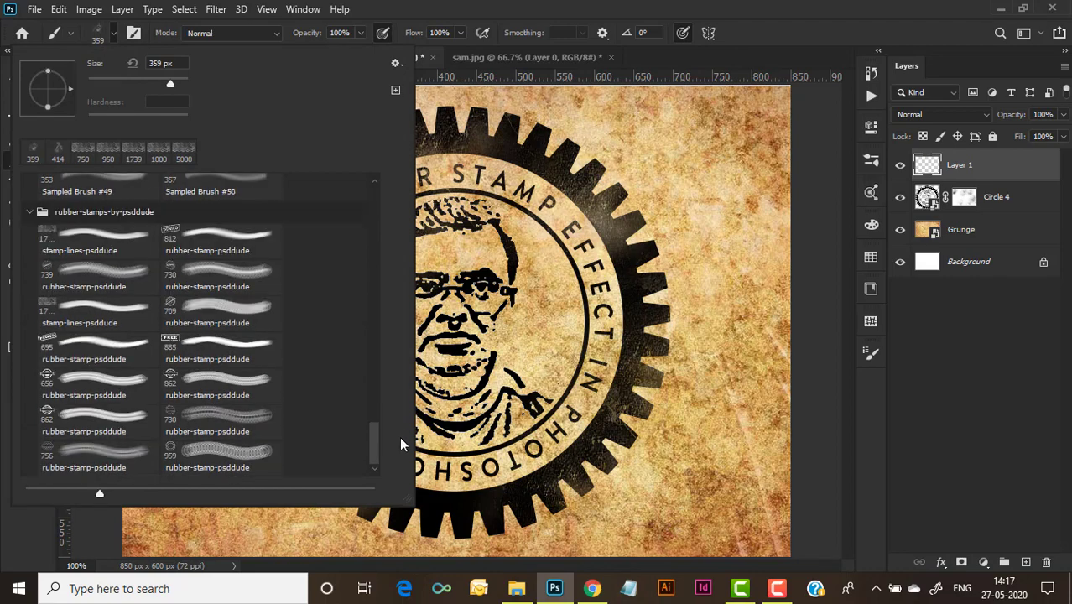
{"action": "scroll", "coordinate": [401, 445], "scroll_direction": "up", "scroll_amount": 2}
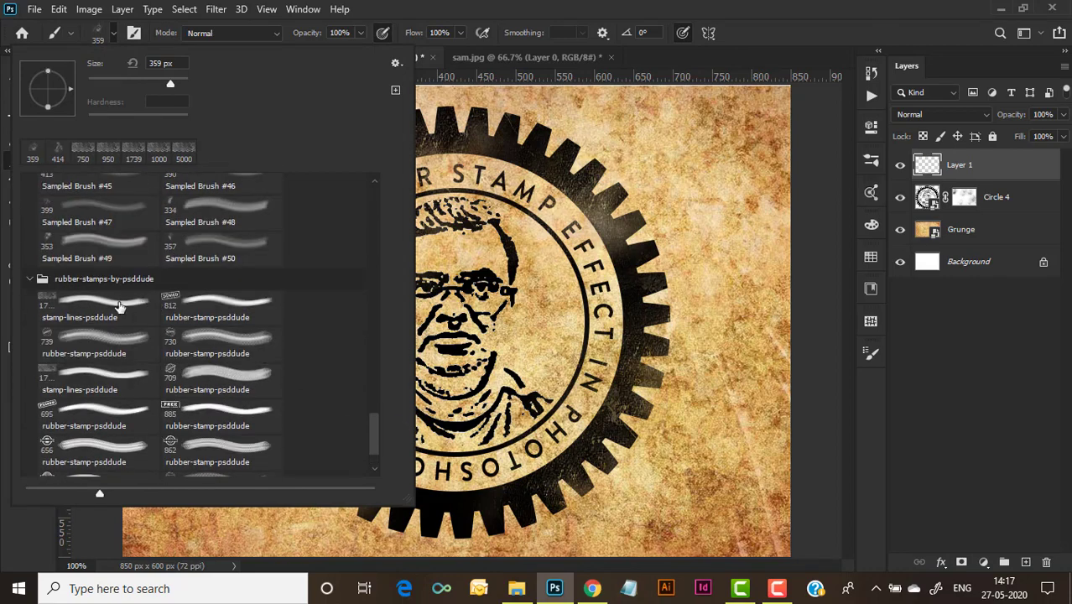
{"action": "left_click", "coordinate": [120, 307]}
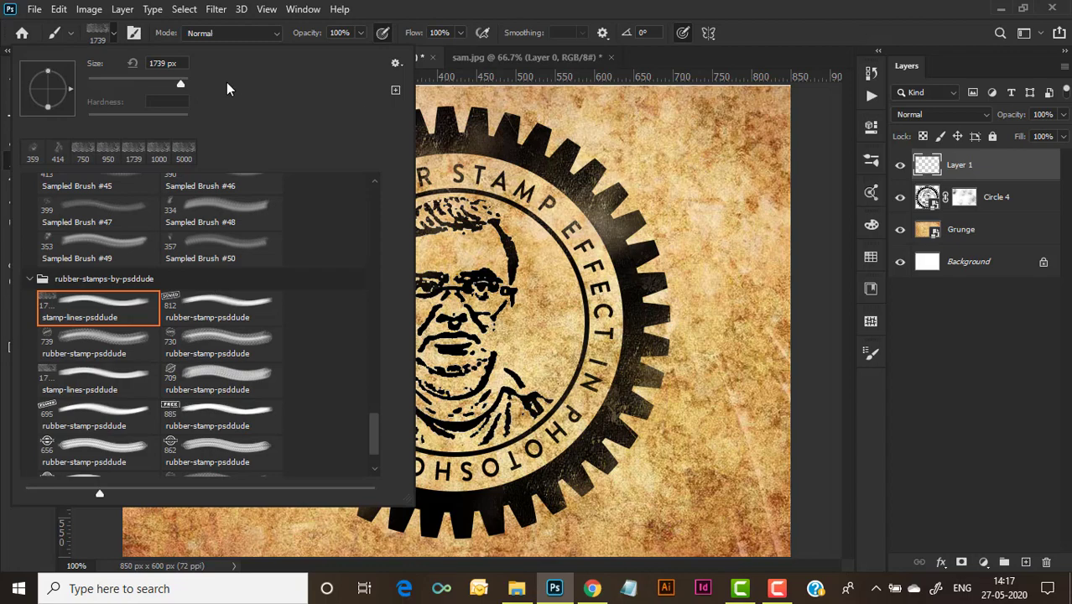
Try the stamp-lines brush at 1500 px over the center of the stamp, and undo the imprint
{"action": "left_click", "coordinate": [179, 62]}
{"action": "type", "text": "1500"}
{"action": "key", "text": "Return"}
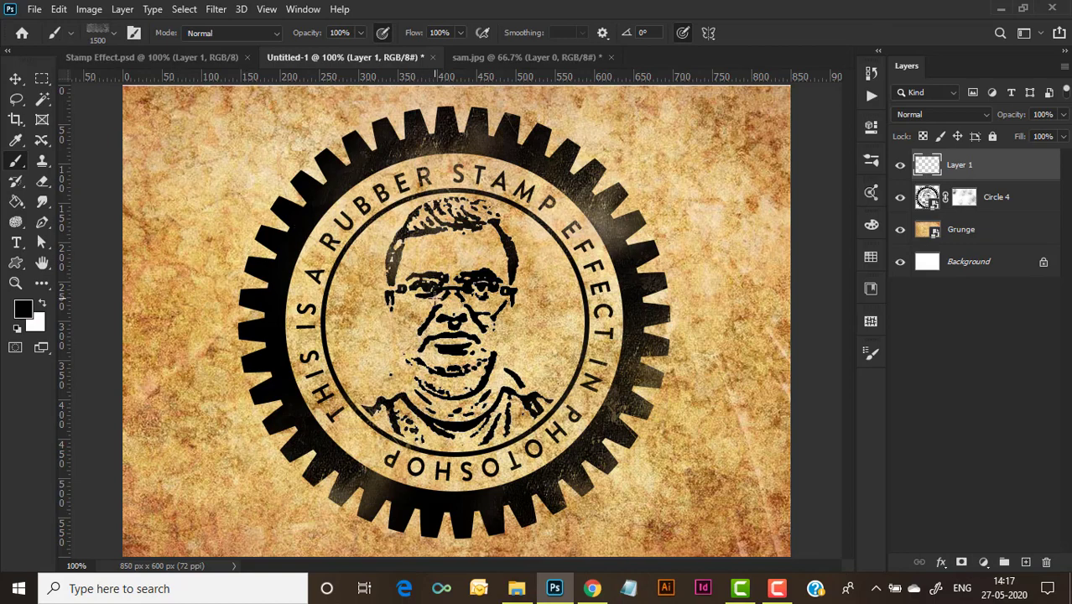
{"action": "left_click", "coordinate": [438, 296]}
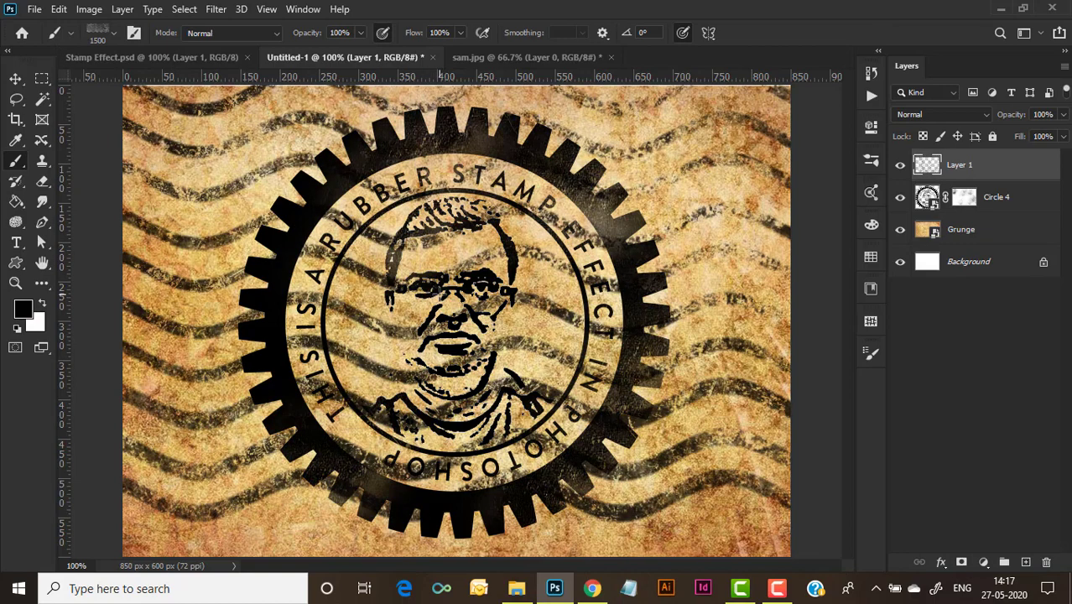
{"action": "key", "text": "ctrl+z"}
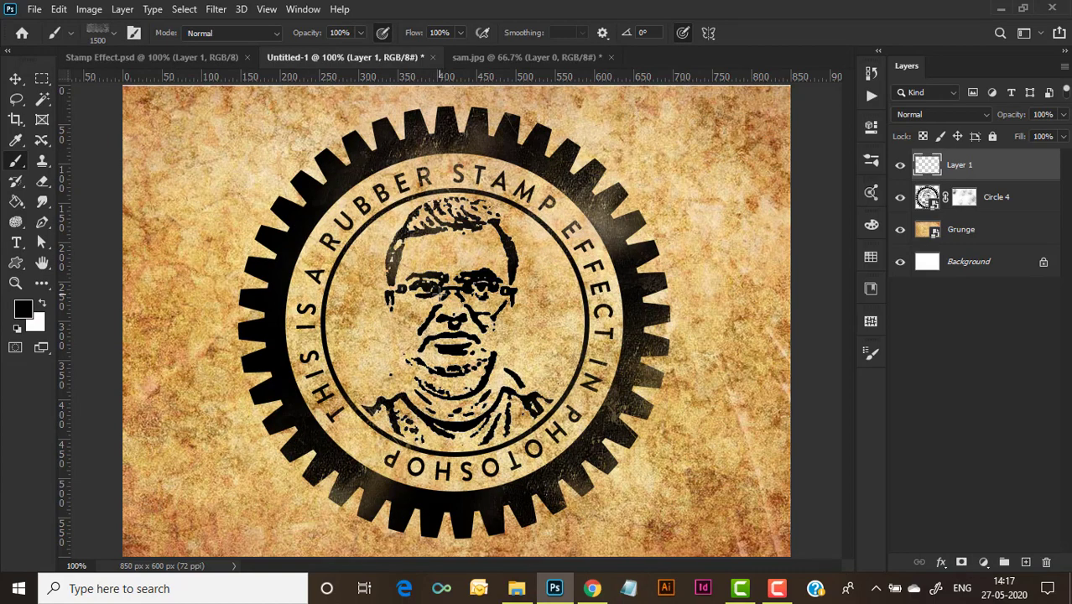
Try the stamp-lines brush at 950 px over the center of the stamp, and undo the imprint
{"action": "left_click", "coordinate": [111, 34]}
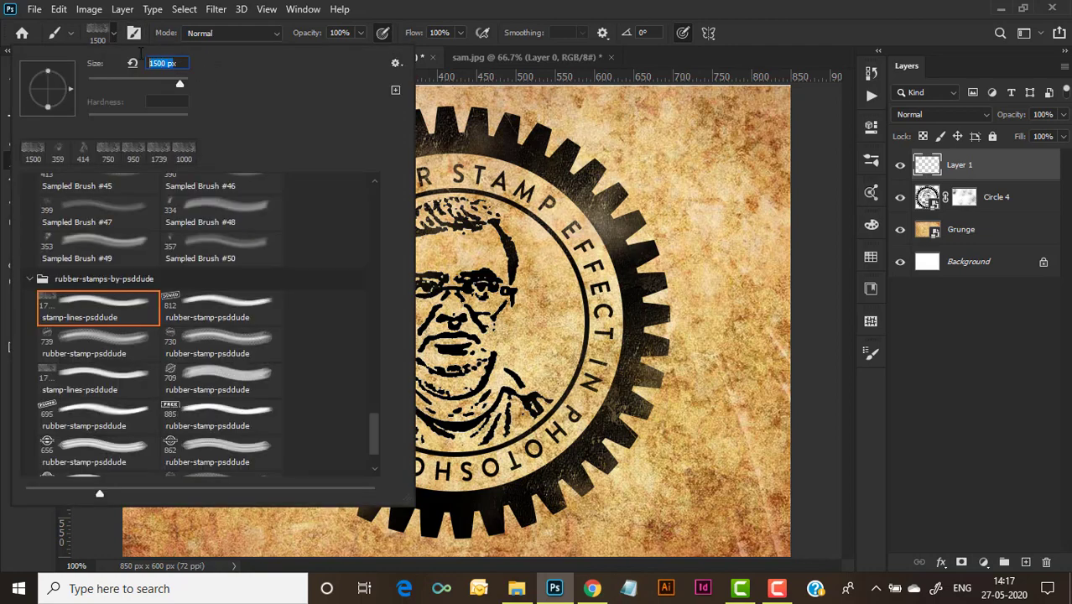
{"action": "type", "text": "950x"}
{"action": "key", "text": "Return"}
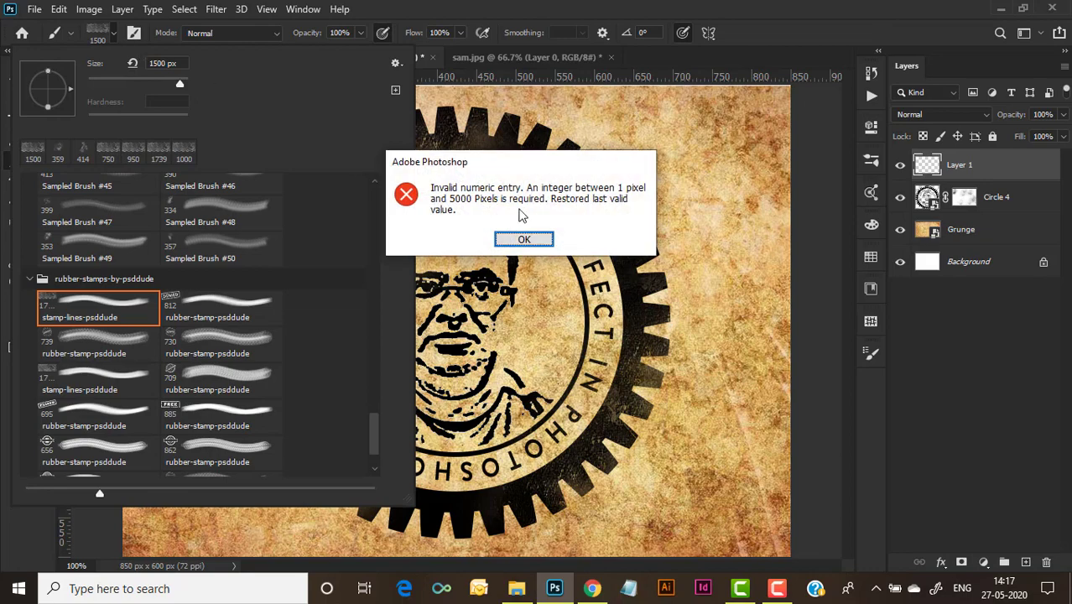
{"action": "left_click", "coordinate": [522, 241]}
{"action": "type", "text": "950"}
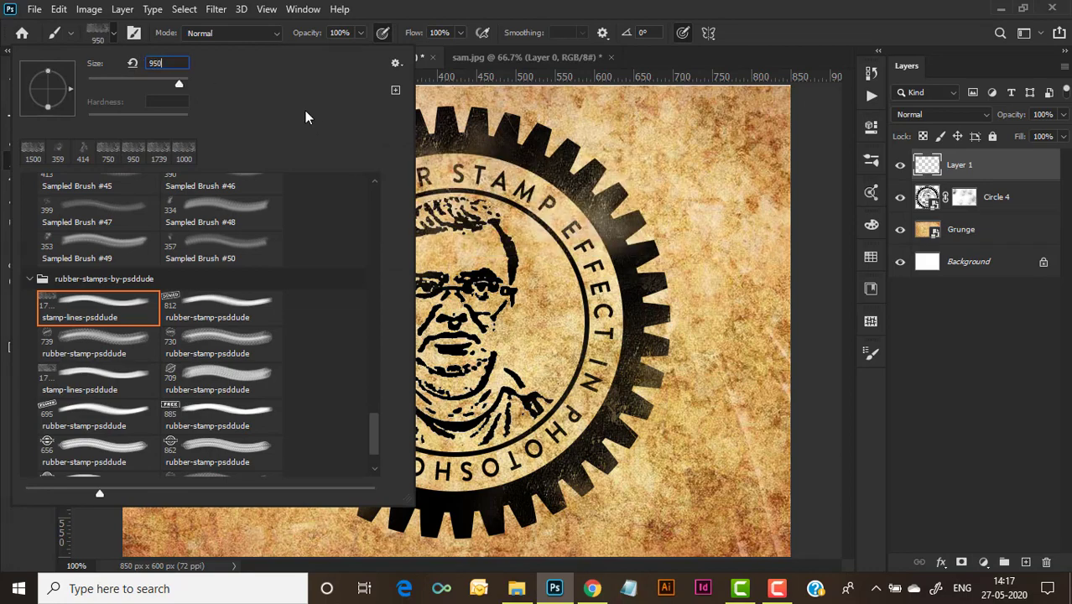
{"action": "key", "text": "Return"}
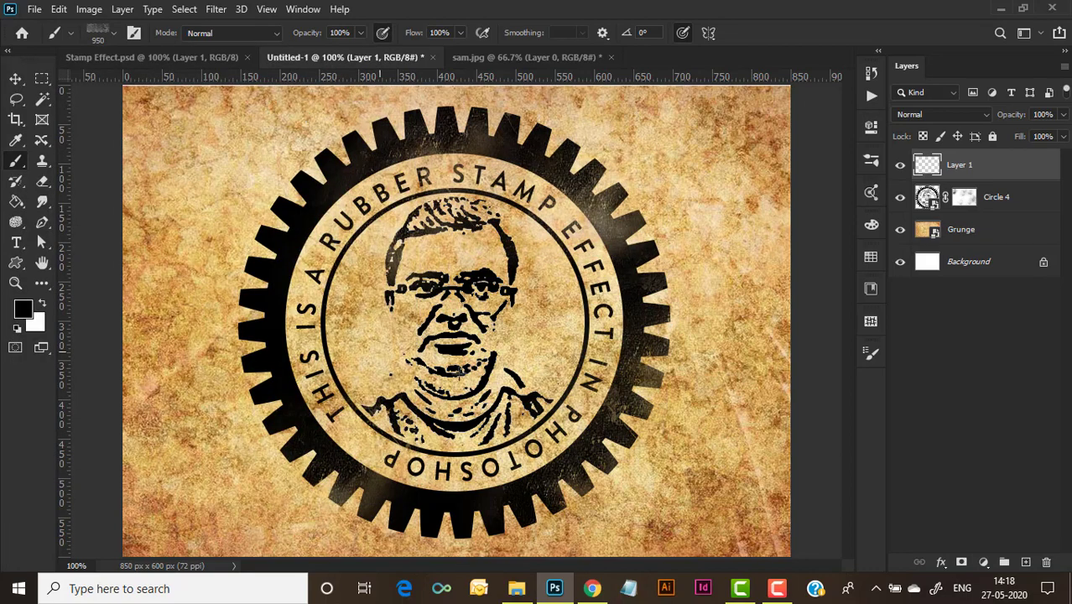
{"action": "left_click", "coordinate": [429, 308]}
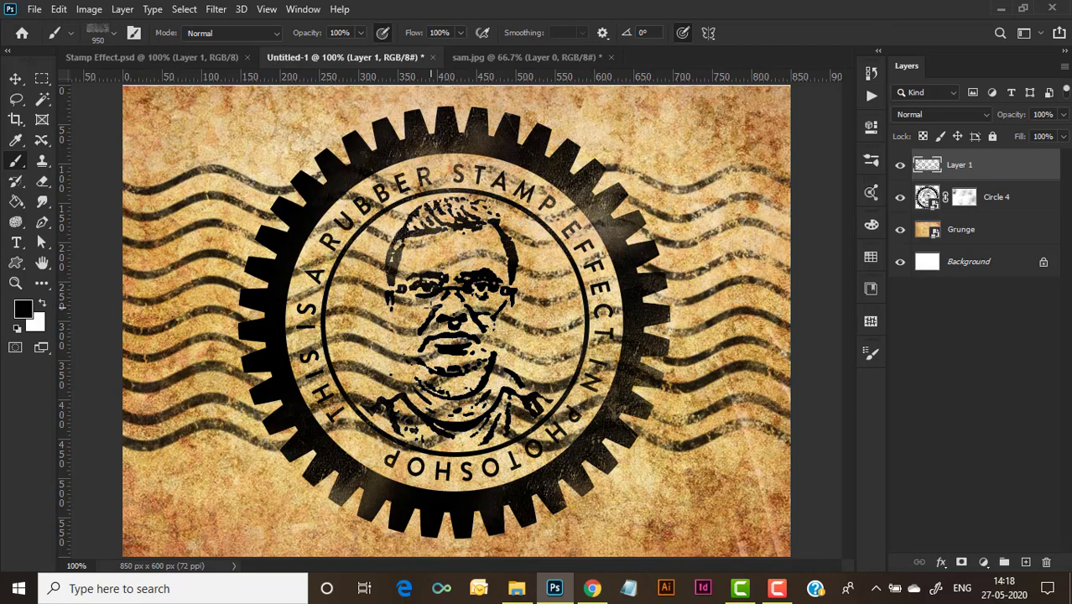
{"action": "key", "text": "ctrl+z"}
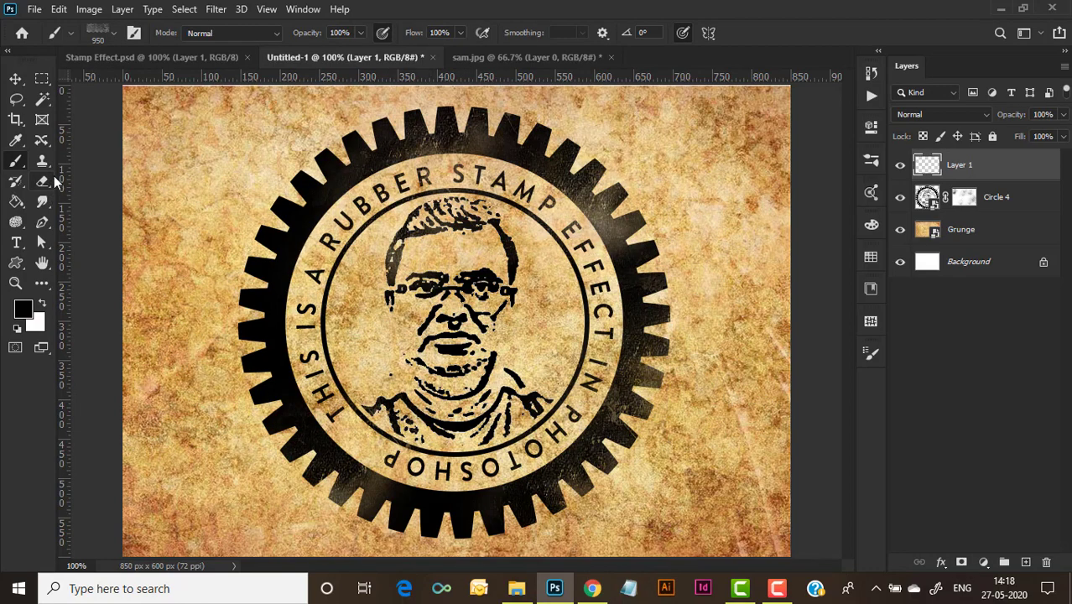
Stamp the wavy postmark lines once at 750 px over the center of the stamp on Layer 1
{"action": "left_click", "coordinate": [99, 35]}
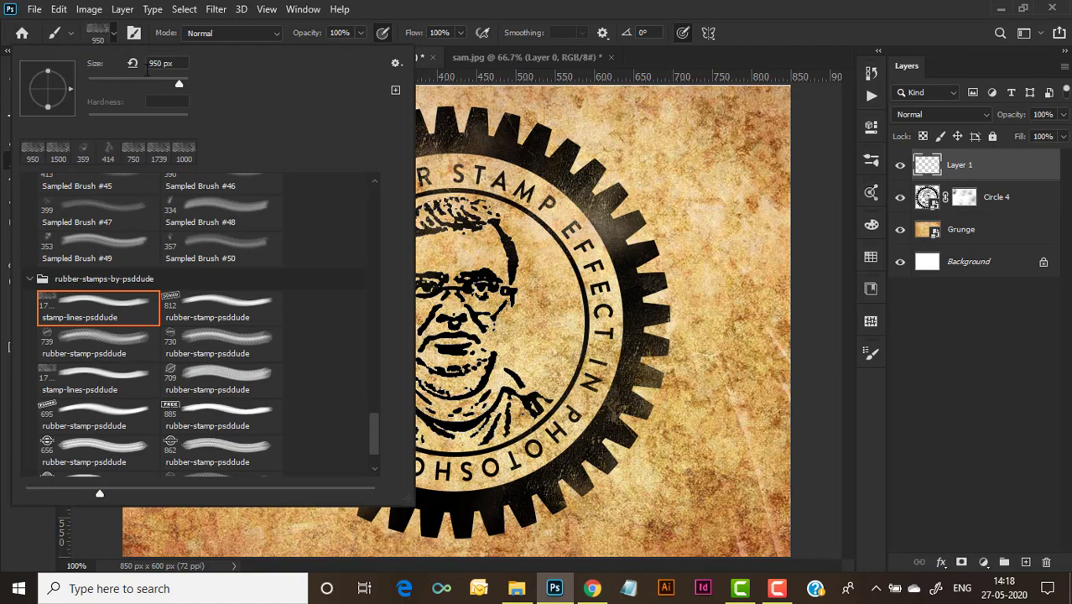
{"action": "left_click", "coordinate": [178, 63]}
{"action": "type", "text": "750"}
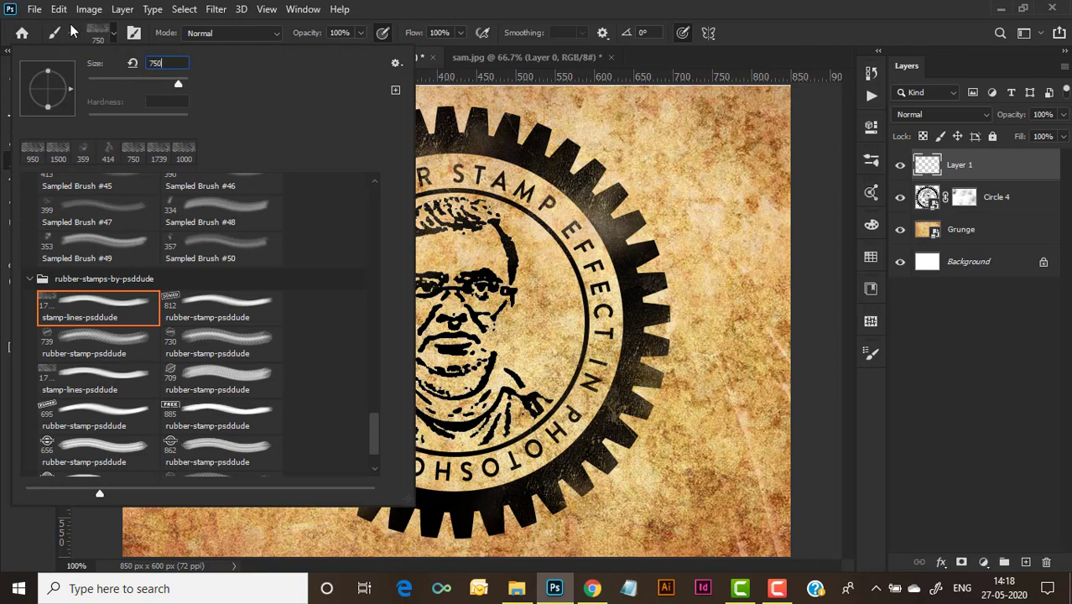
{"action": "key", "text": "Return"}
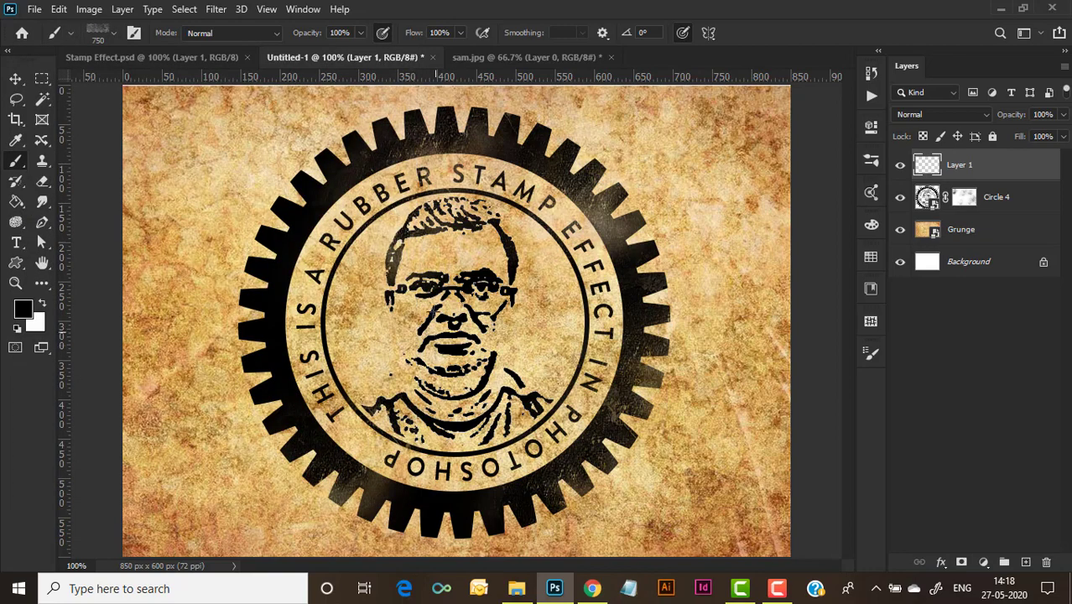
{"action": "left_click", "coordinate": [436, 298]}
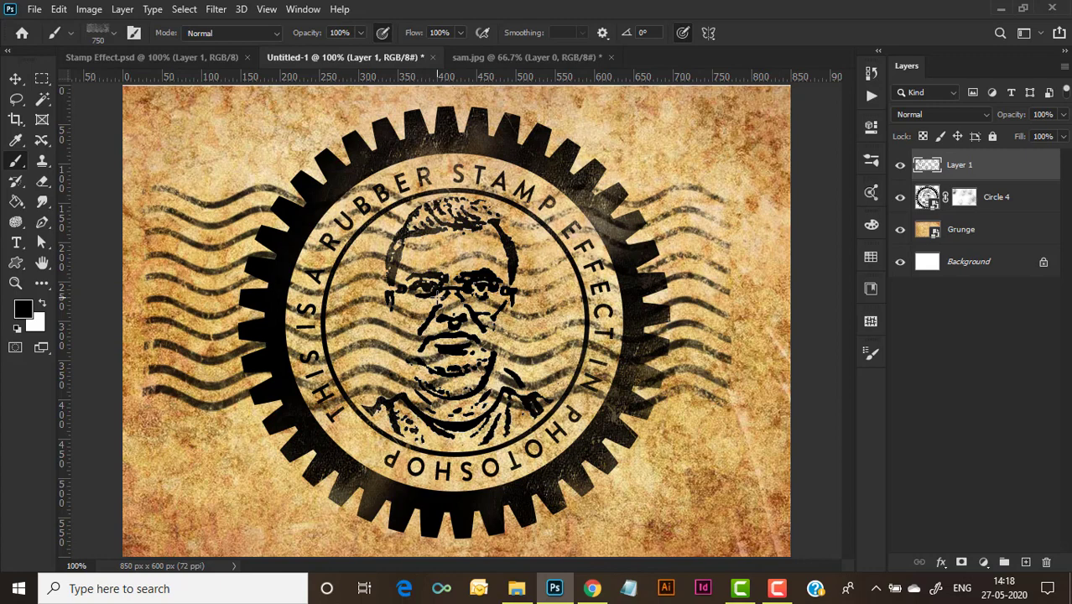
Rotate the postmark lines by about -7.91° and shift them so their center sits at about X 425 px, Y 282 px
{"action": "left_click", "coordinate": [15, 77]}
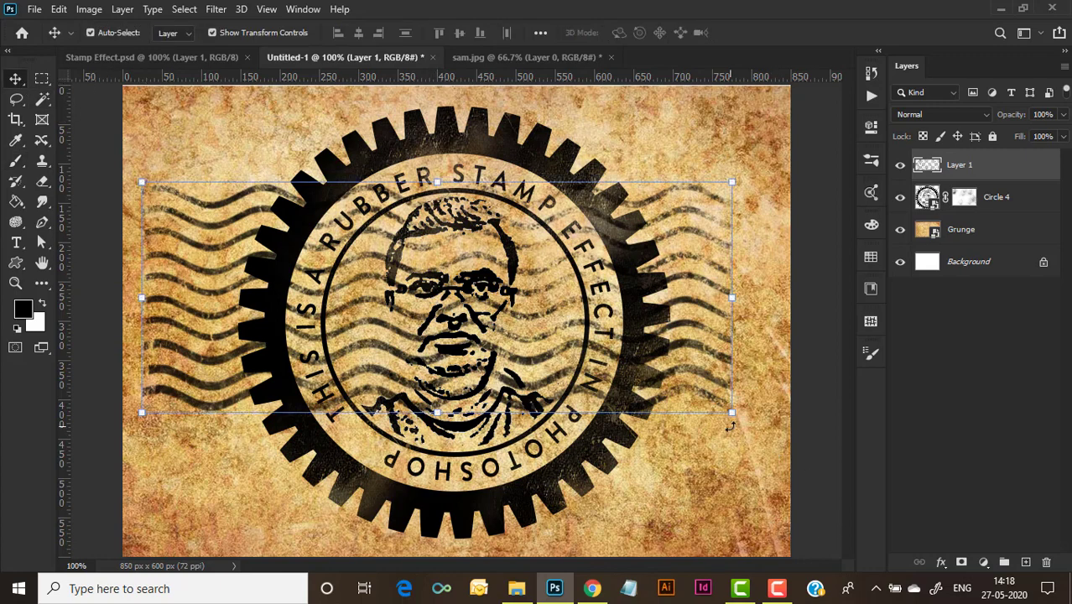
{"action": "mouse_move", "coordinate": [729, 426]}
{"action": "left_mouse_down"}
{"action": "mouse_move", "coordinate": [746, 384]}
{"action": "mouse_move", "coordinate": [781, 365]}
{"action": "left_mouse_up"}
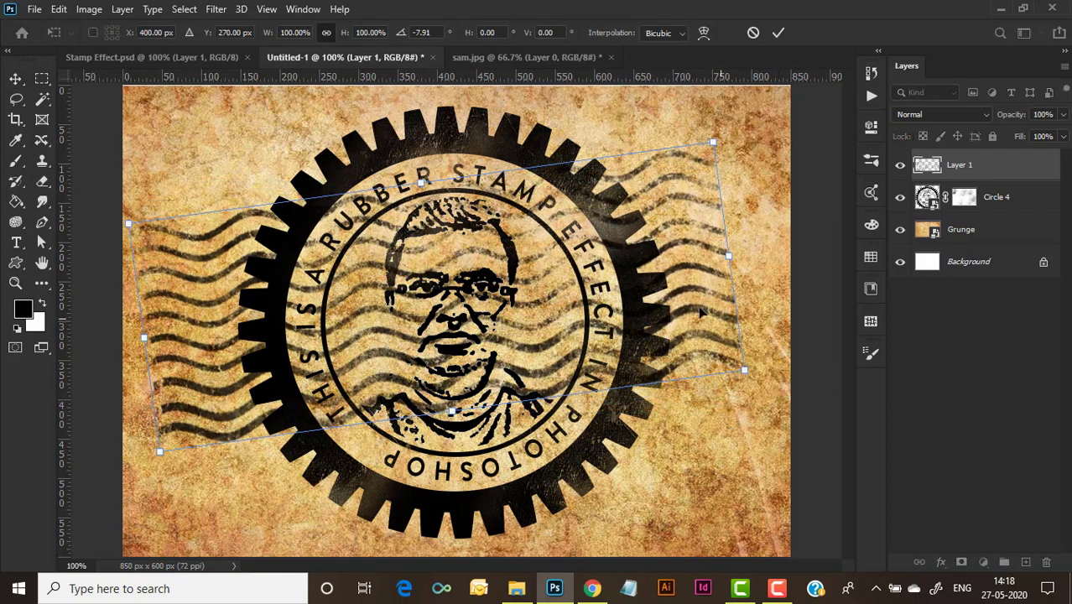
{"action": "mouse_move", "coordinate": [703, 310]}
{"action": "left_mouse_down"}
{"action": "mouse_move", "coordinate": [719, 311]}
{"action": "mouse_move", "coordinate": [719, 320]}
{"action": "left_mouse_up"}
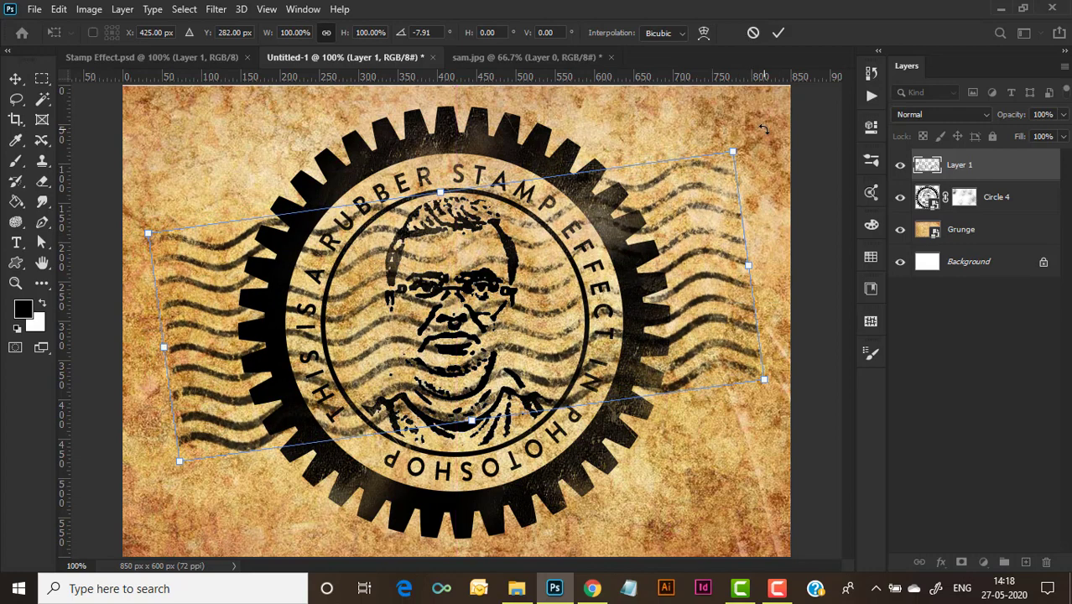
{"action": "left_click", "coordinate": [780, 32]}
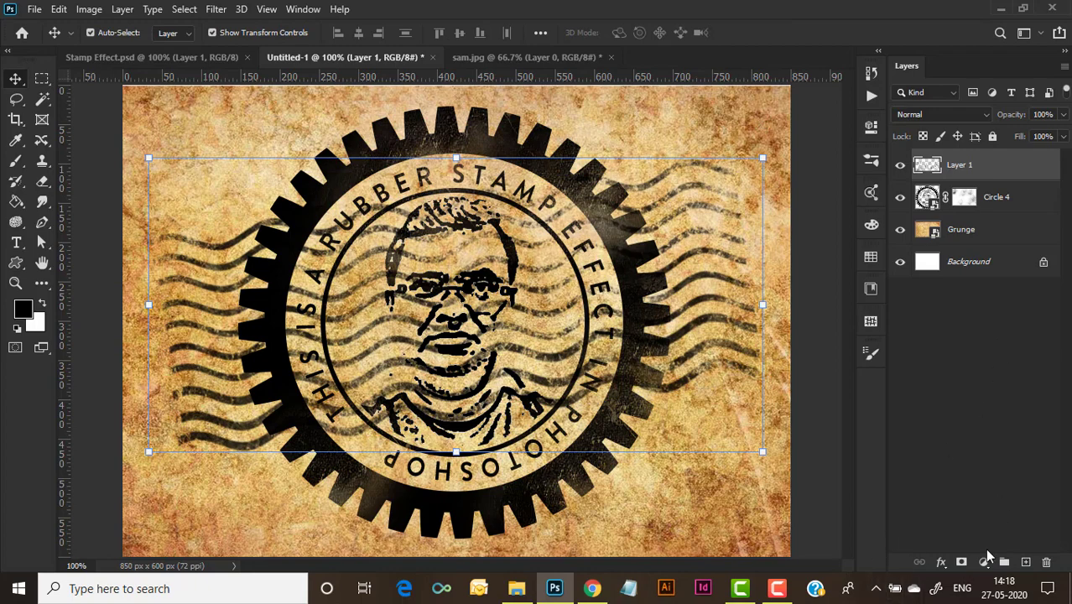
Add a layer mask to Layer 1 and choose the 414 px Sampled Brush #1 from the Grunge Brushes by KeReN R set
{"action": "left_click", "coordinate": [962, 564]}
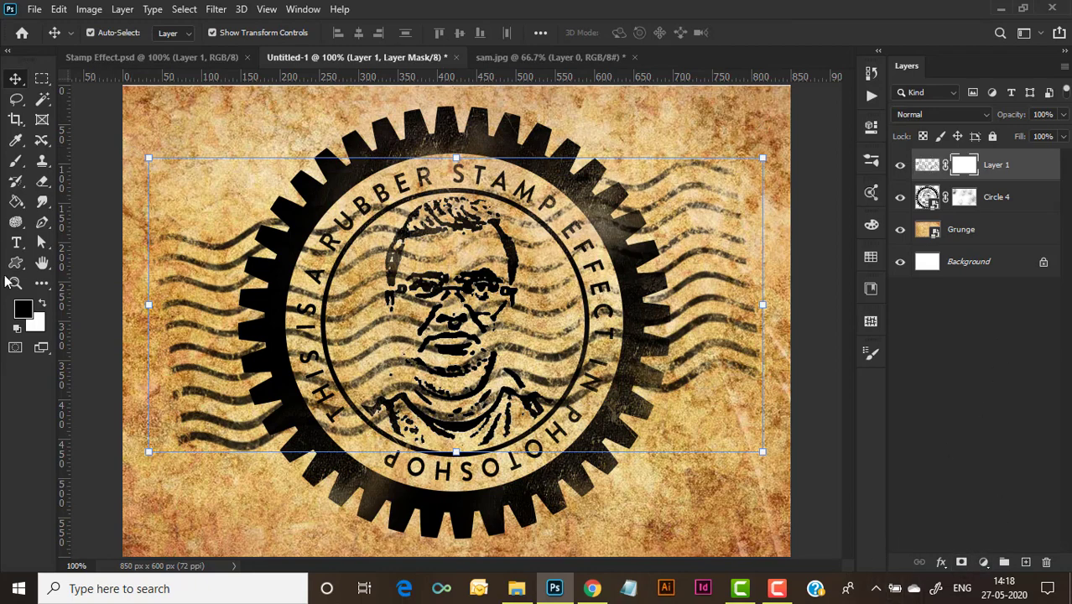
{"action": "left_click", "coordinate": [15, 161]}
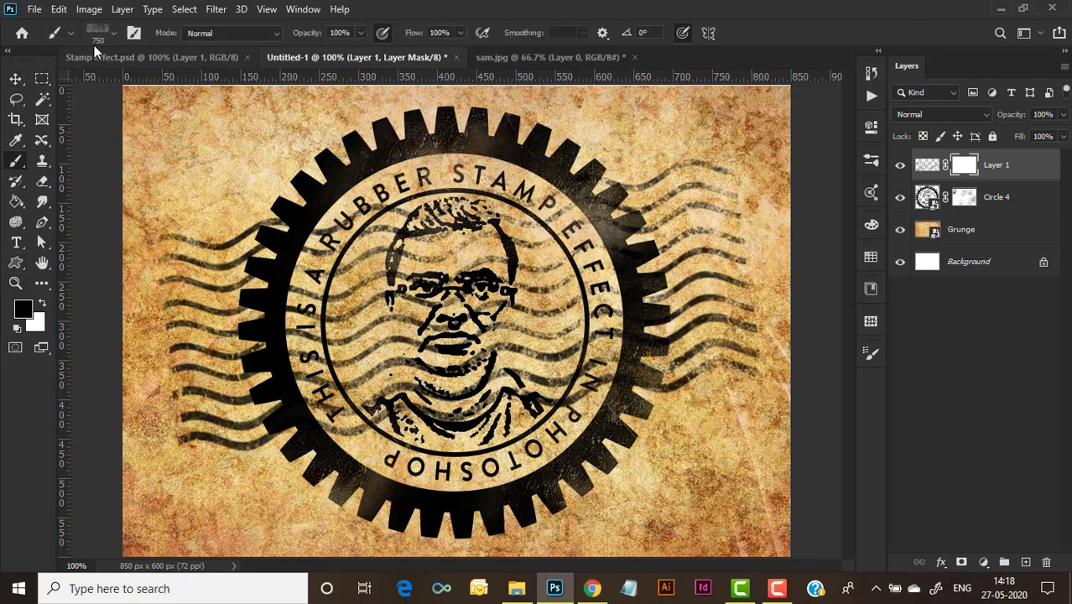
{"action": "left_click", "coordinate": [110, 34]}
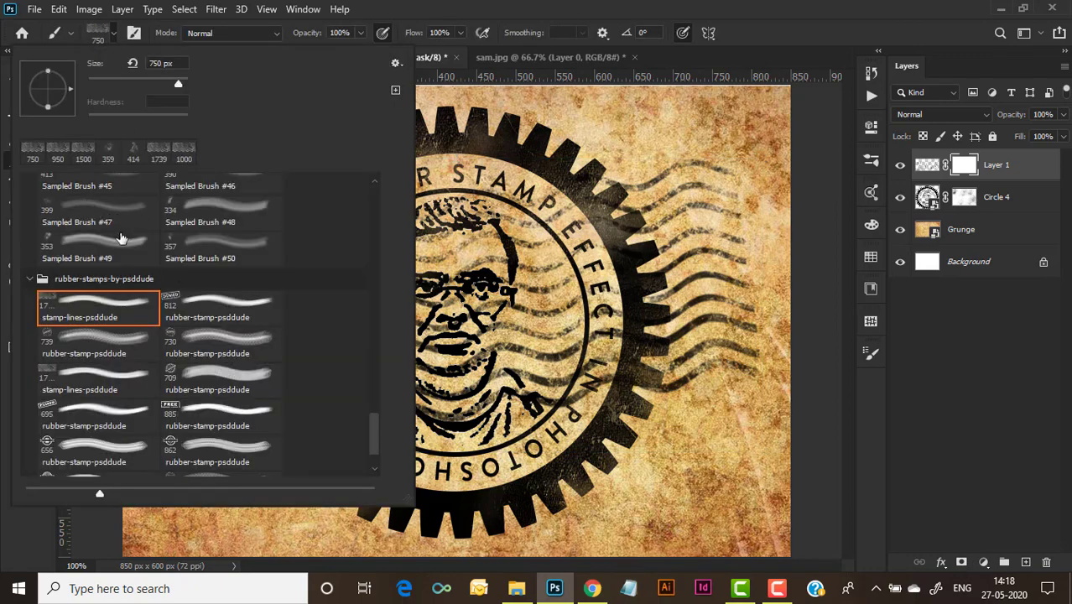
{"action": "scroll", "coordinate": [177, 285], "scroll_direction": "up", "scroll_amount": 4}
{"action": "scroll", "coordinate": [178, 286], "scroll_direction": "up", "scroll_amount": 4}
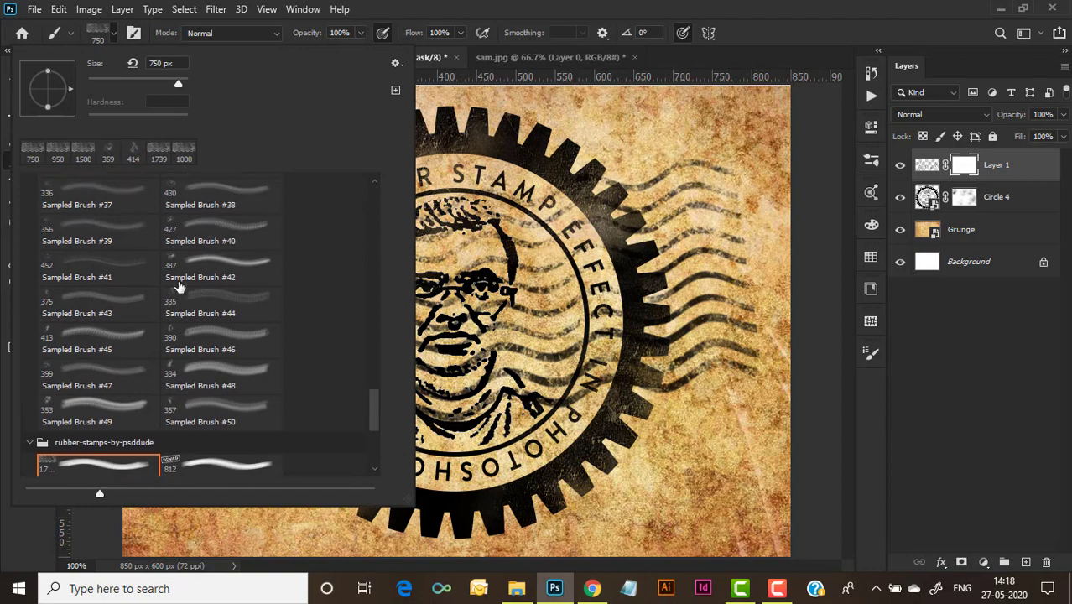
{"action": "scroll", "coordinate": [178, 286], "scroll_direction": "up", "scroll_amount": 4}
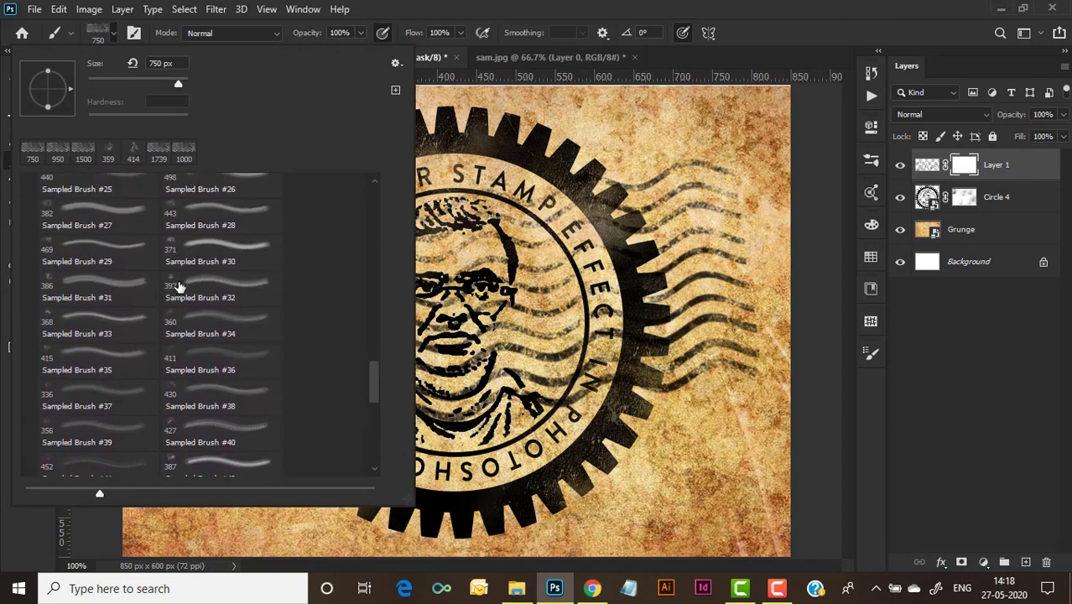
{"action": "scroll", "coordinate": [178, 287], "scroll_direction": "up", "scroll_amount": 3}
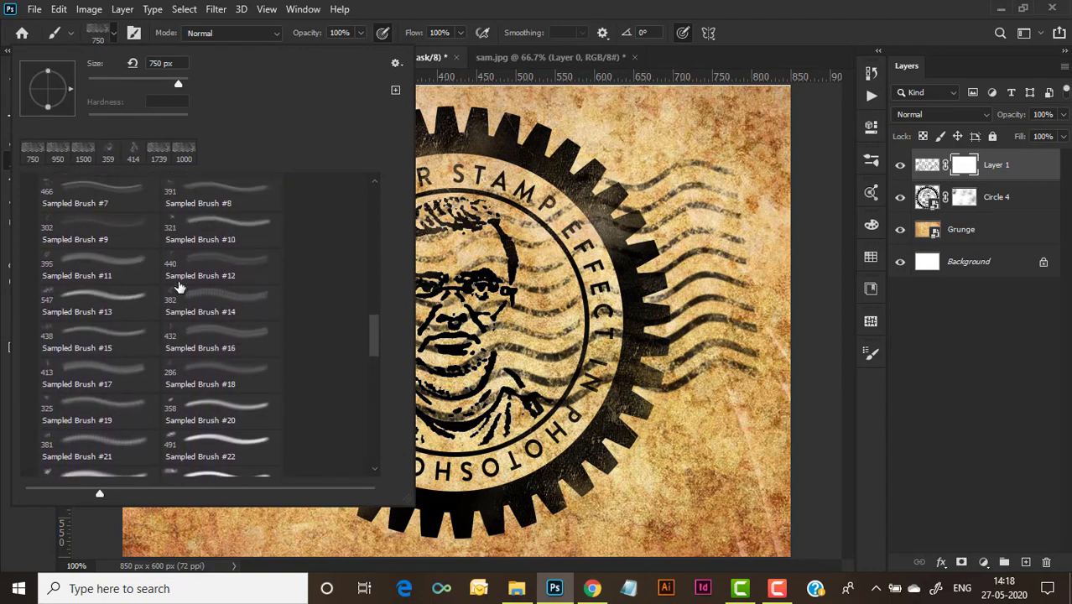
{"action": "left_click_drag", "start_coordinate": [378, 321], "coordinate": [377, 302]}
{"action": "left_click", "coordinate": [117, 295]}
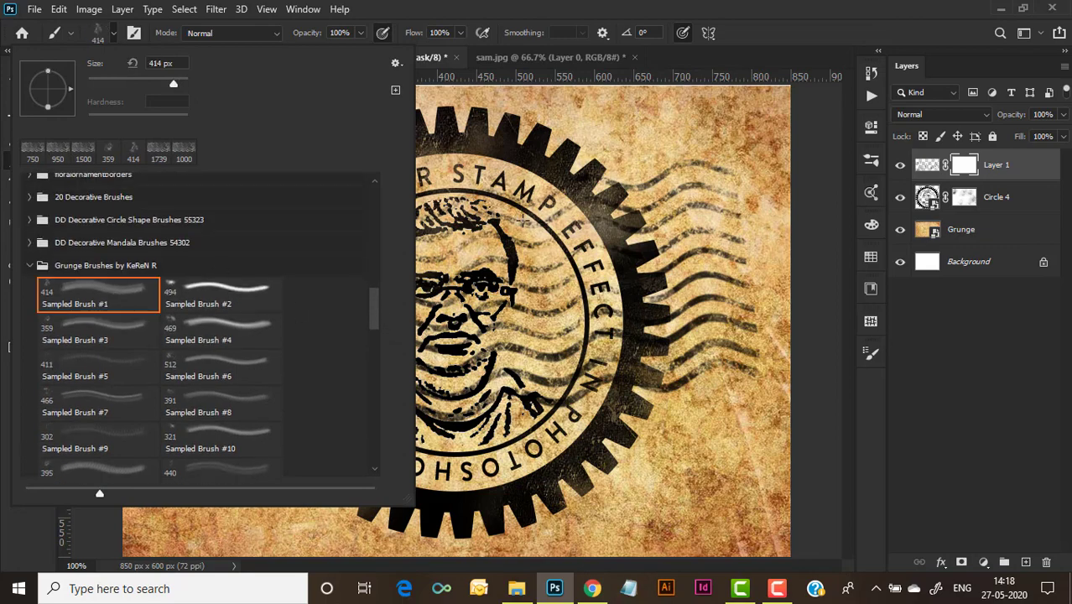
Dab black grunge texture onto the Layer 1 mask across both ends and the middle of the wavy lines to fade them unevenly
{"action": "left_click", "coordinate": [524, 221]}
{"action": "left_click", "coordinate": [215, 275]}
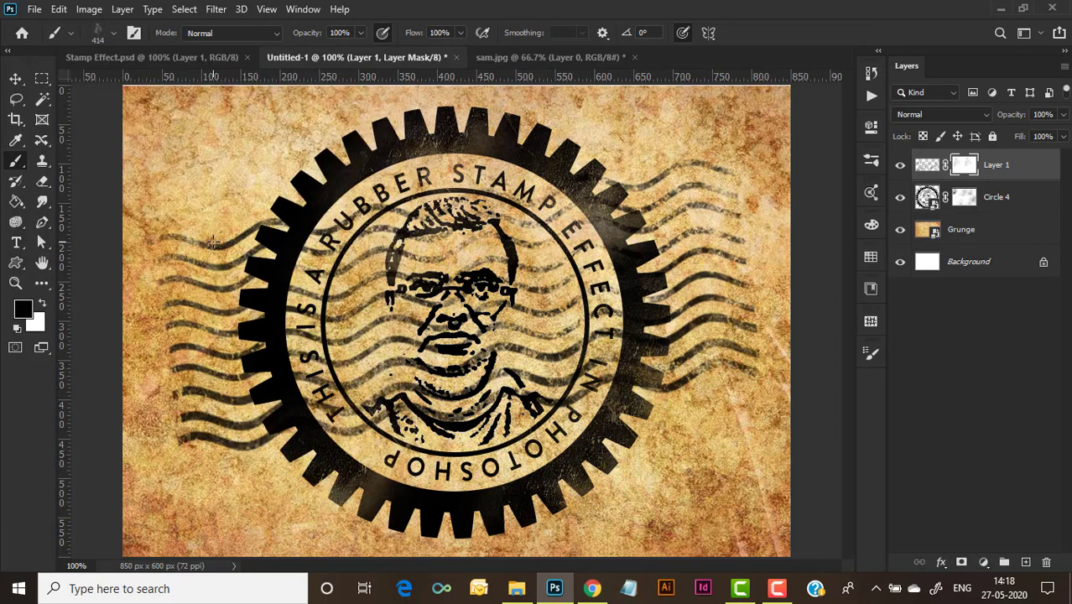
{"action": "left_click", "coordinate": [214, 277]}
{"action": "left_click", "coordinate": [394, 268]}
{"action": "left_click", "coordinate": [394, 270]}
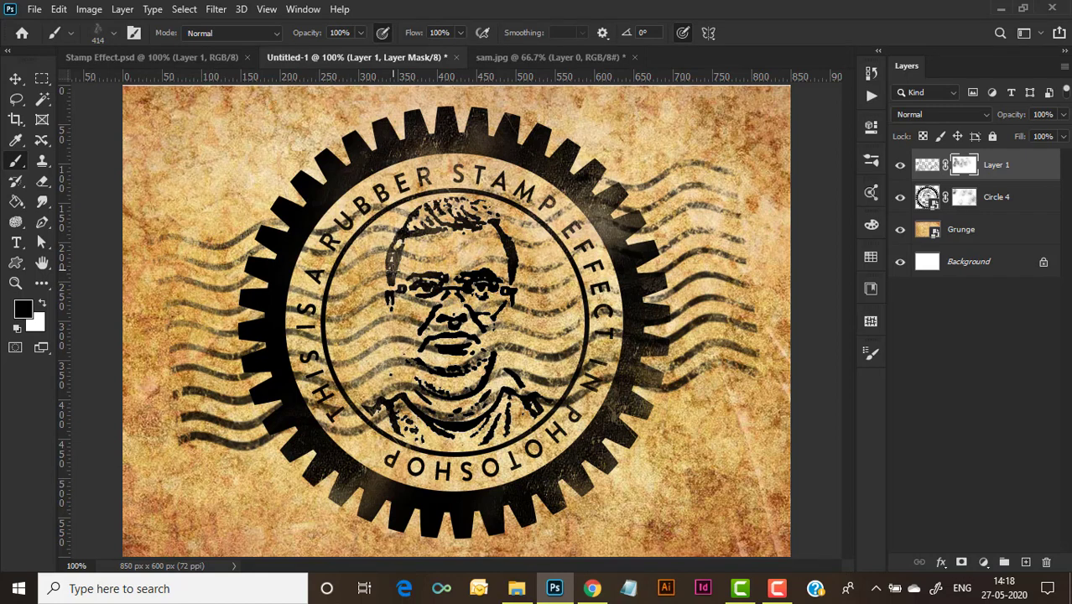
{"action": "left_click", "coordinate": [395, 285]}
{"action": "left_click", "coordinate": [397, 311]}
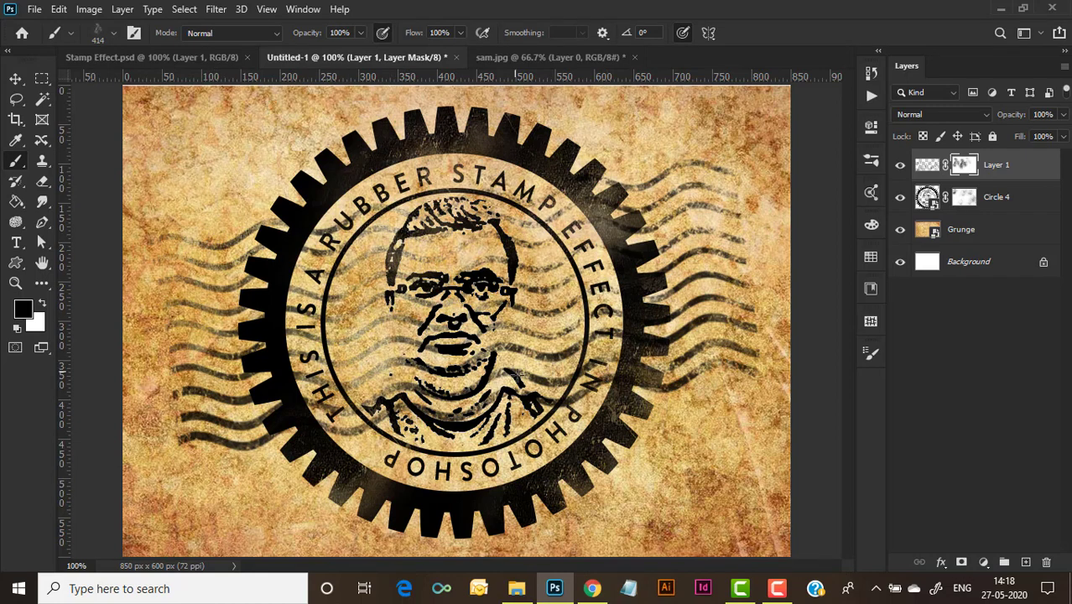
{"action": "mouse_move", "coordinate": [515, 378]}
{"action": "left_mouse_down"}
{"action": "mouse_move", "coordinate": [555, 354]}
{"action": "mouse_move", "coordinate": [530, 383]}
{"action": "left_mouse_up"}
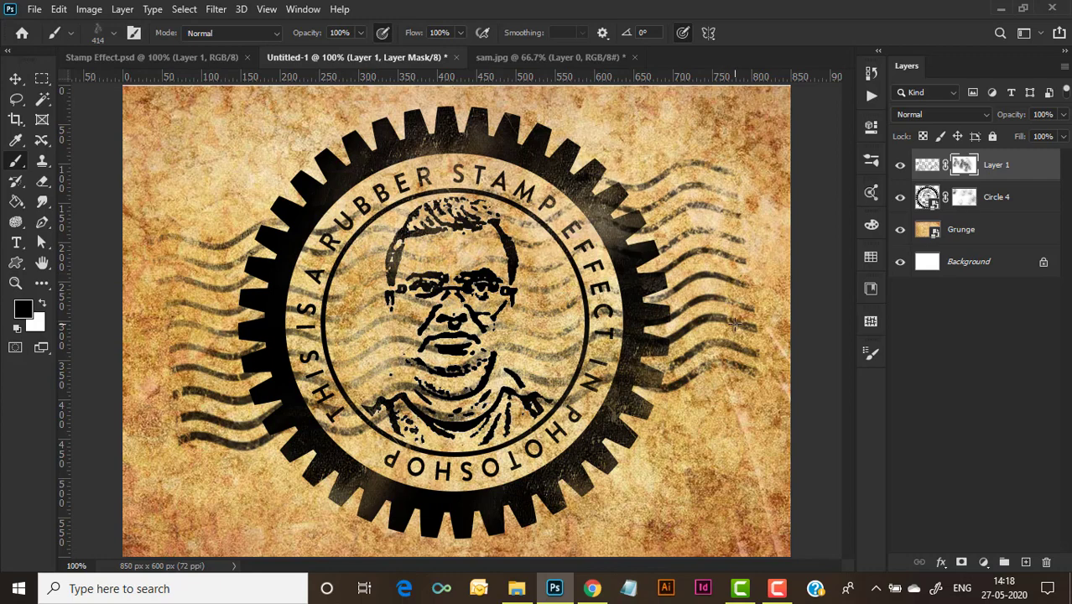
{"action": "left_click_drag", "start_coordinate": [724, 307], "coordinate": [709, 256]}
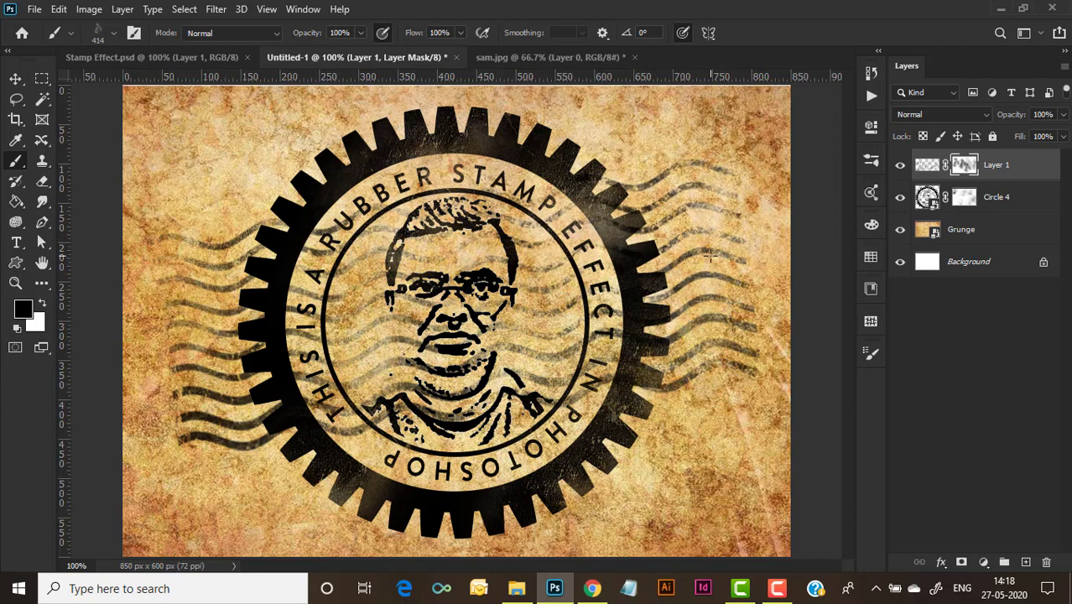
{"action": "left_click_drag", "start_coordinate": [234, 436], "coordinate": [233, 450]}
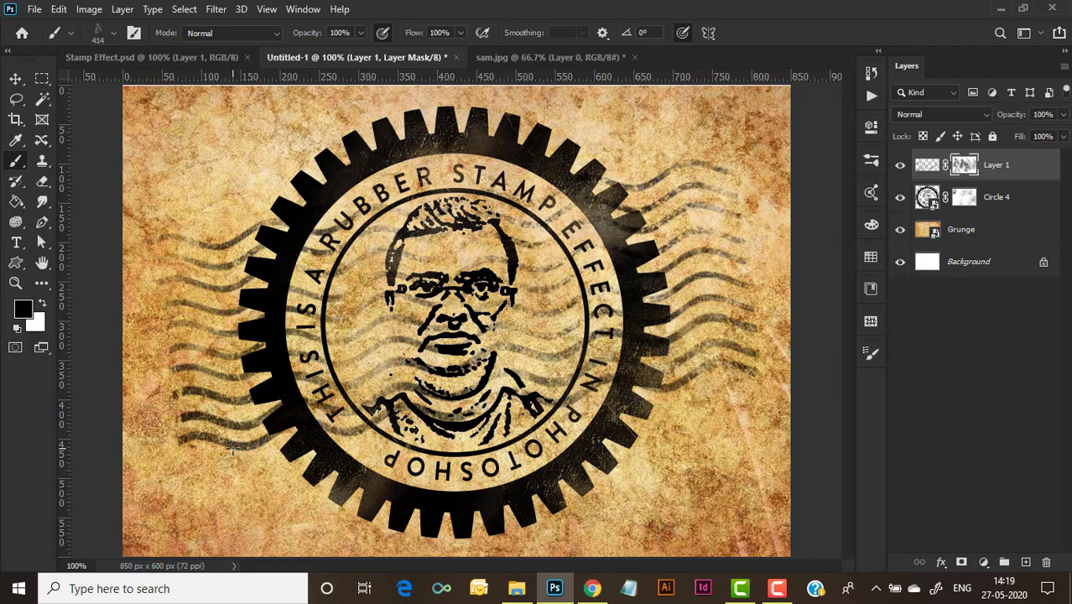
Add a Color Overlay effect to the Circle 4 layer and set its color to dark red 6d0902
{"action": "left_click", "coordinate": [1012, 200]}
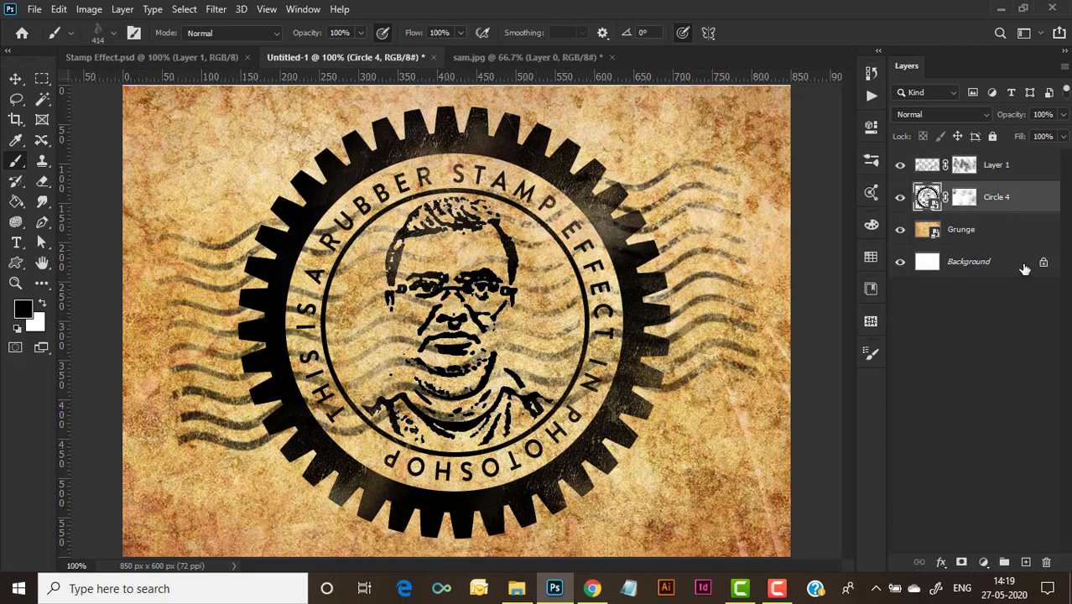
{"action": "double_click", "coordinate": [1030, 200]}
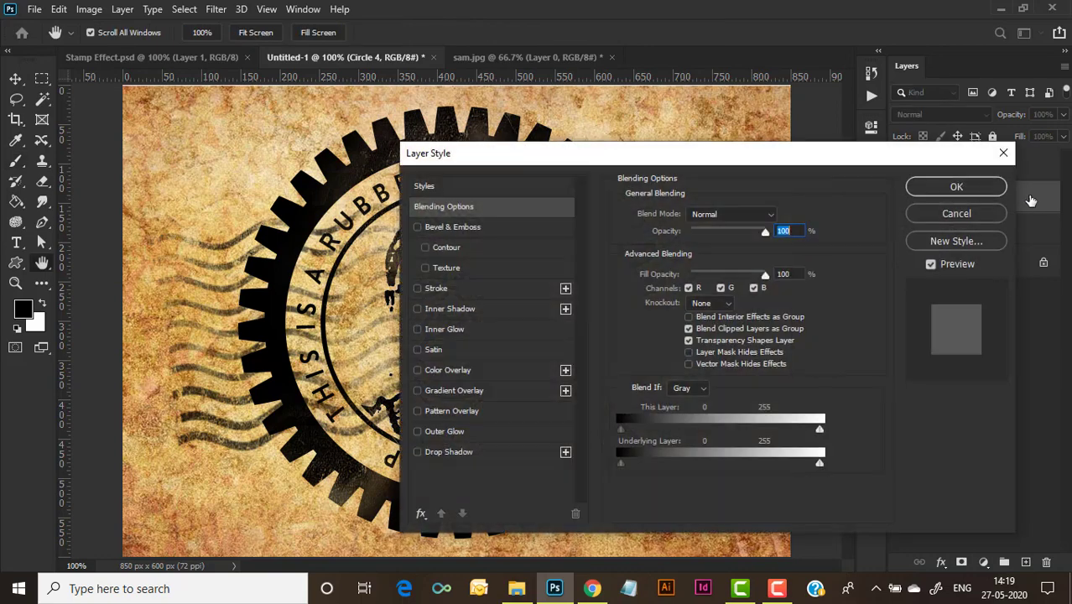
{"action": "left_click", "coordinate": [419, 371]}
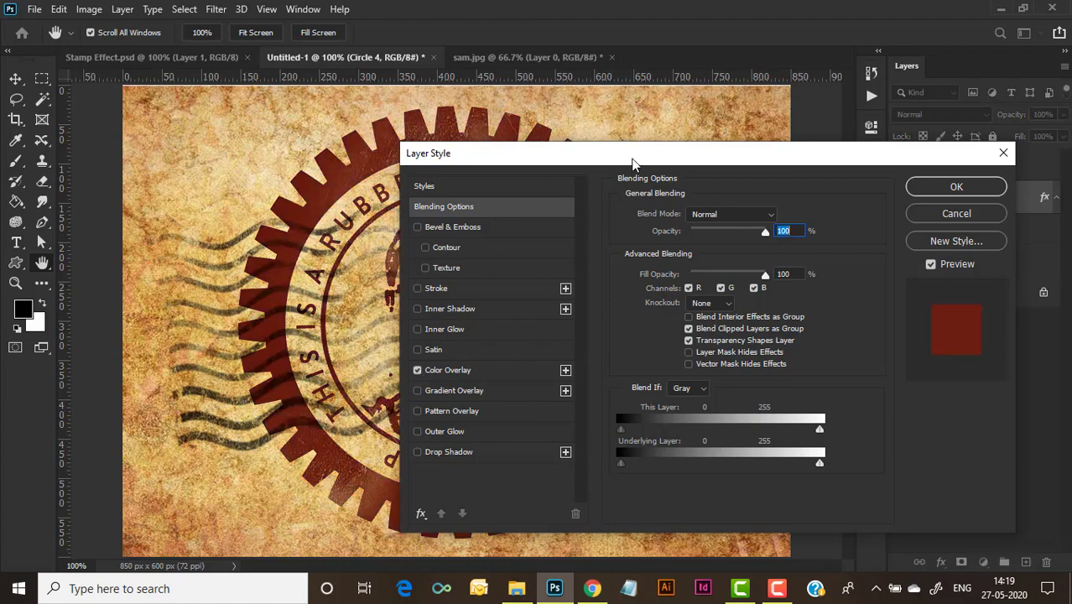
{"action": "left_click_drag", "start_coordinate": [631, 155], "coordinate": [693, 146]}
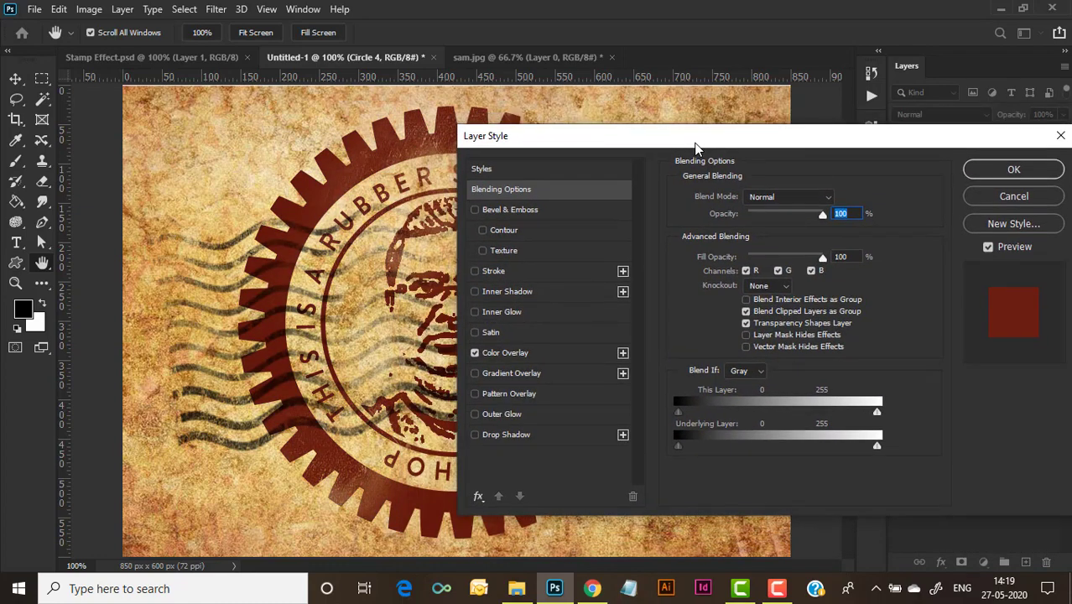
{"action": "left_click", "coordinate": [513, 351]}
{"action": "left_click", "coordinate": [839, 205]}
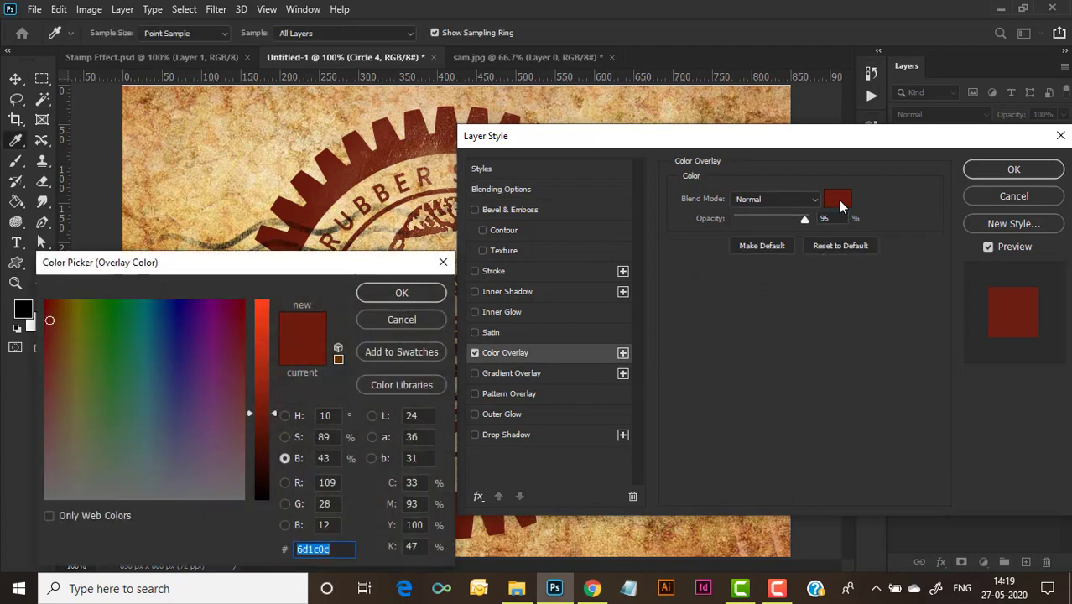
{"action": "left_click", "coordinate": [47, 302]}
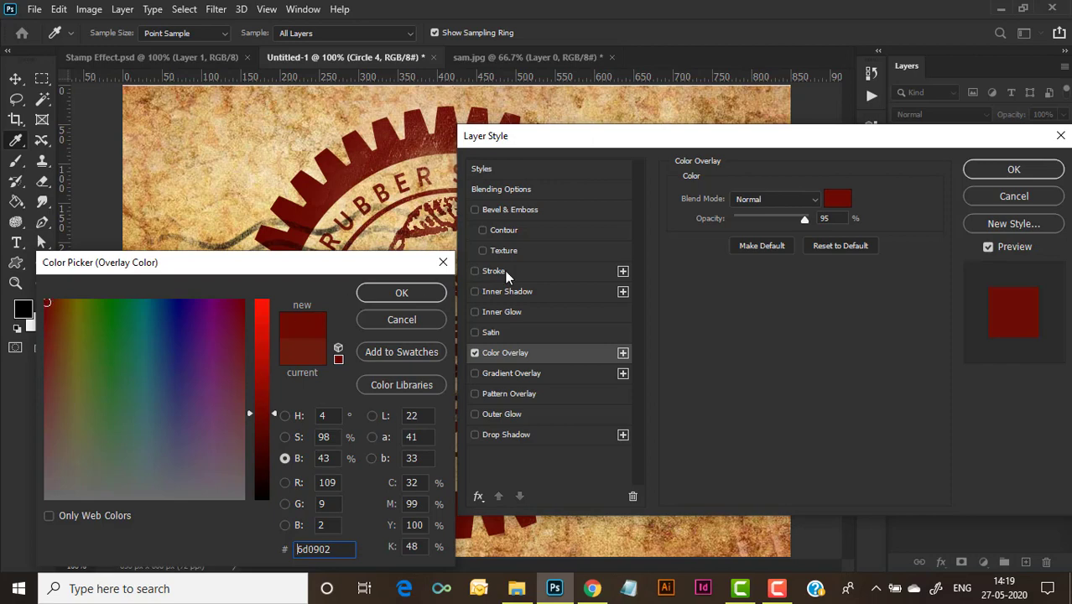
{"action": "left_click", "coordinate": [407, 293]}
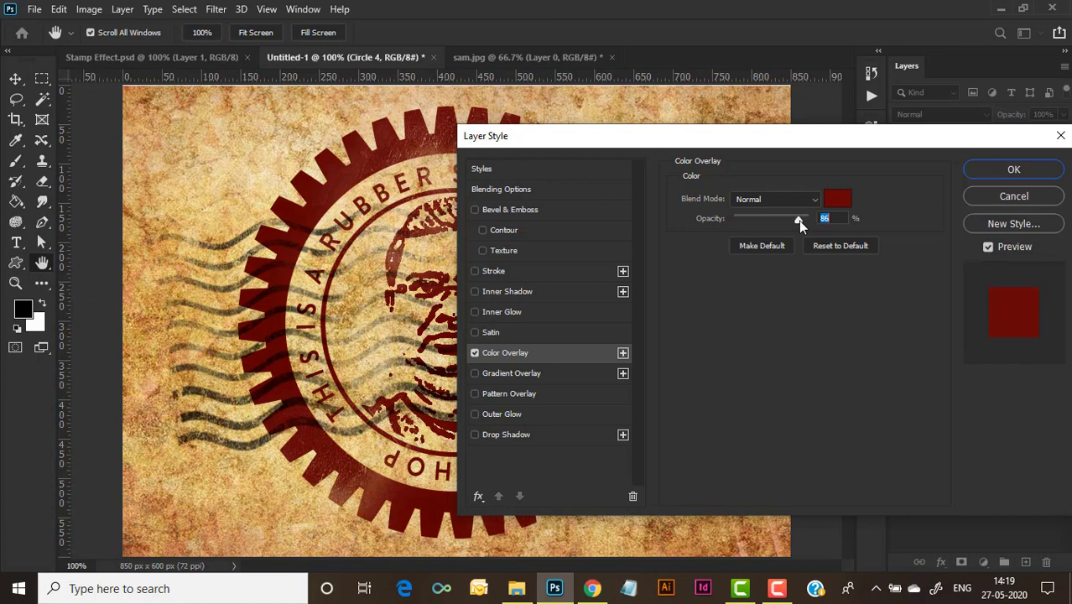
Set the Circle 4 Color Overlay to Dissolve blend mode at 57% opacity and apply the layer style
{"action": "mouse_move", "coordinate": [798, 220]}
{"action": "left_mouse_down"}
{"action": "mouse_move", "coordinate": [753, 222]}
{"action": "mouse_move", "coordinate": [789, 224]}
{"action": "left_mouse_up"}
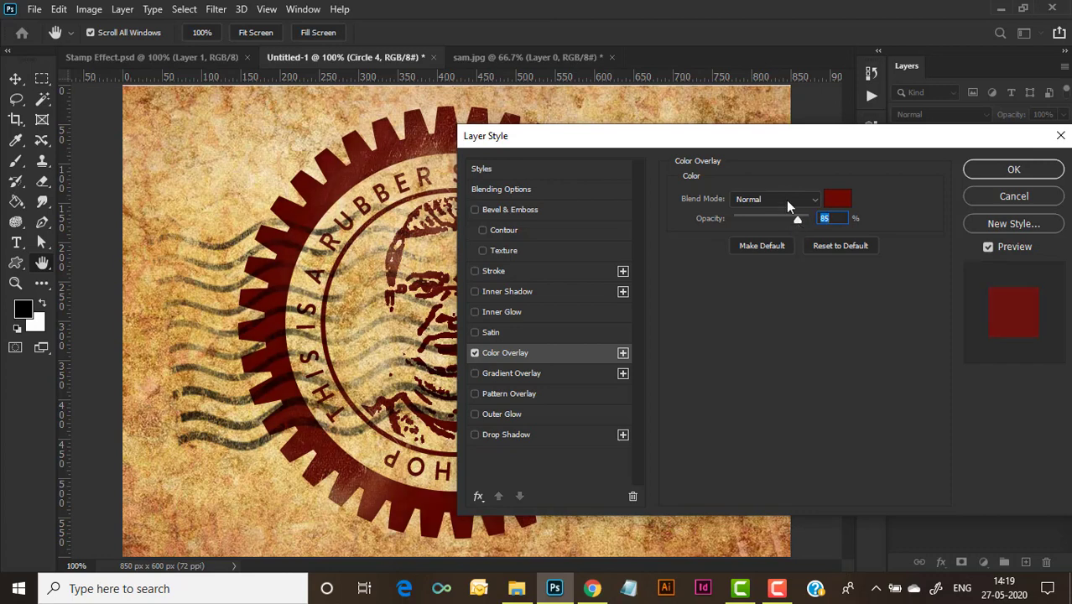
{"action": "left_click", "coordinate": [786, 200]}
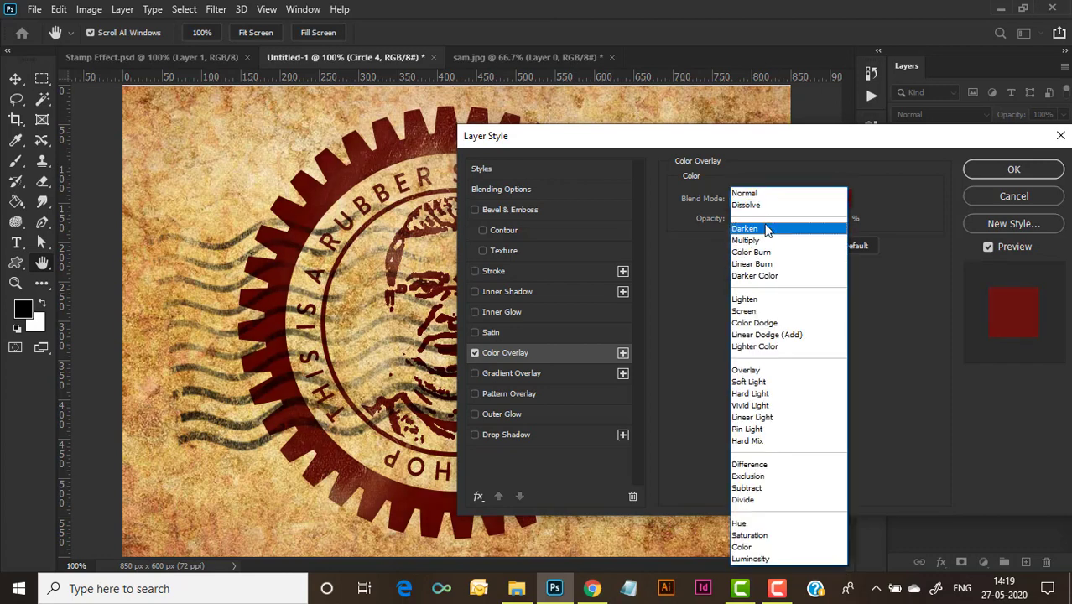
{"action": "left_click", "coordinate": [766, 204]}
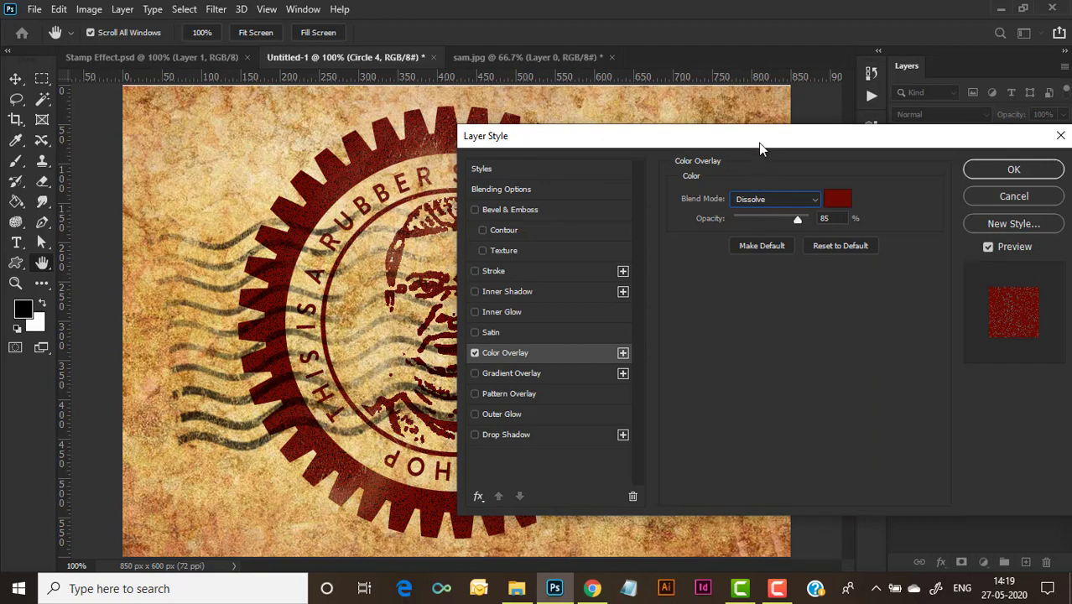
{"action": "left_click_drag", "start_coordinate": [759, 147], "coordinate": [757, 174]}
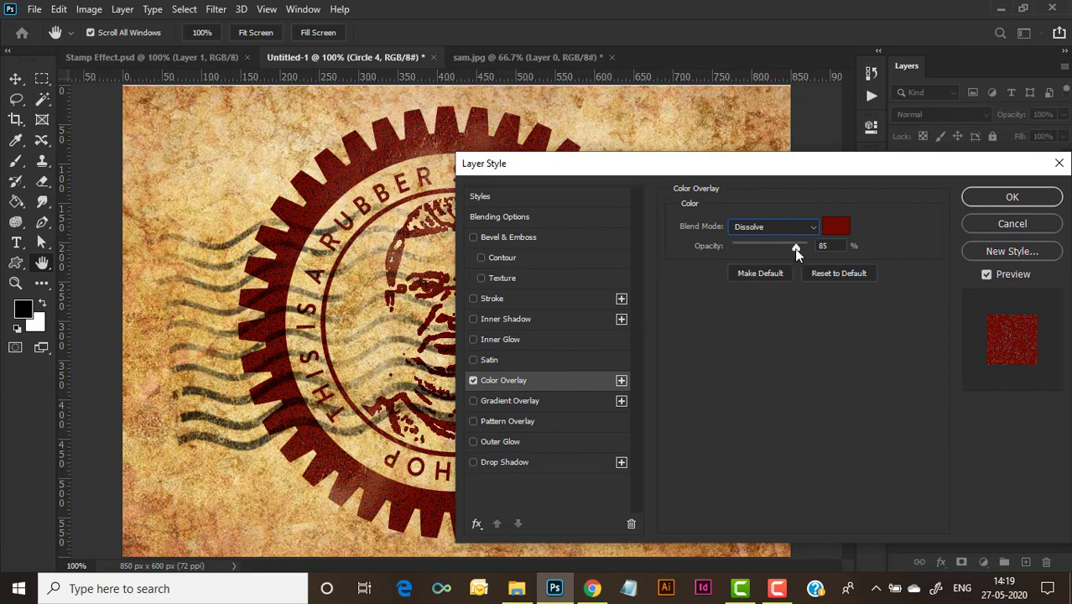
{"action": "left_click_drag", "start_coordinate": [794, 248], "coordinate": [781, 247]}
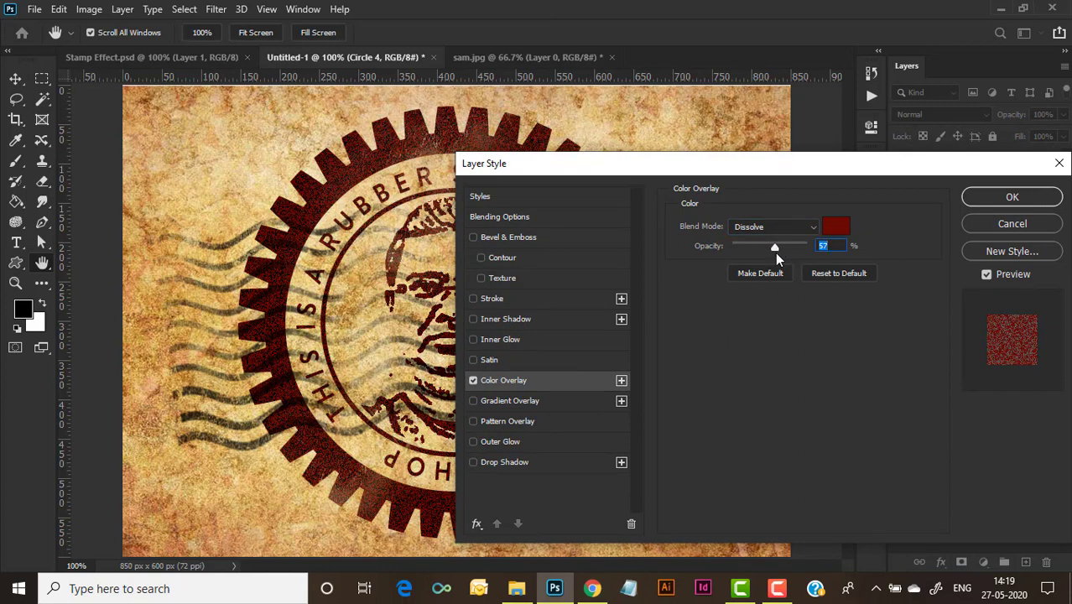
{"action": "left_click", "coordinate": [1008, 198]}
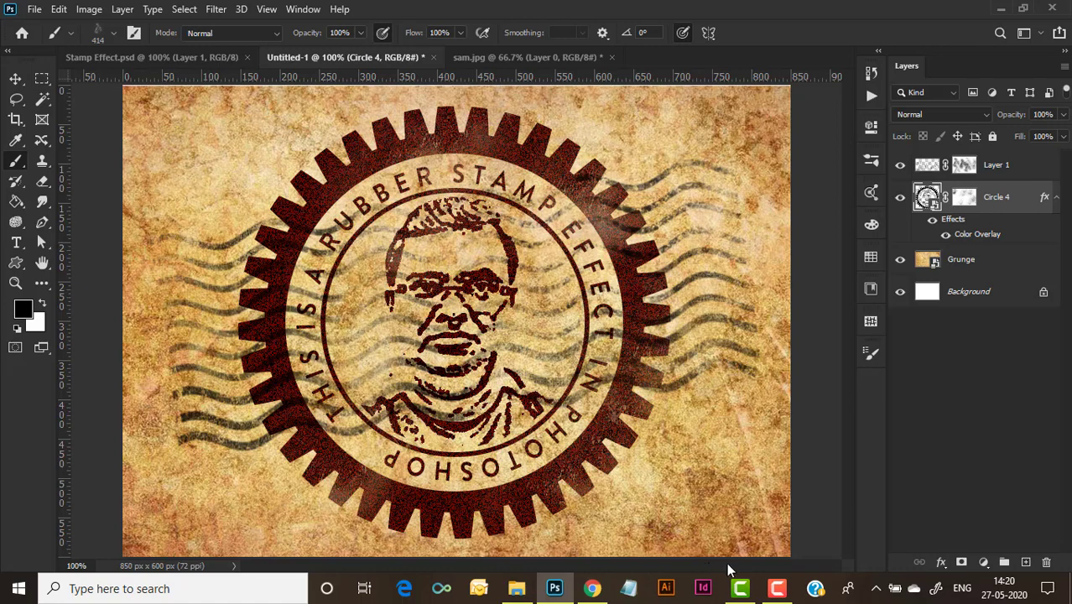
{"action": "left_click", "coordinate": [778, 590]}
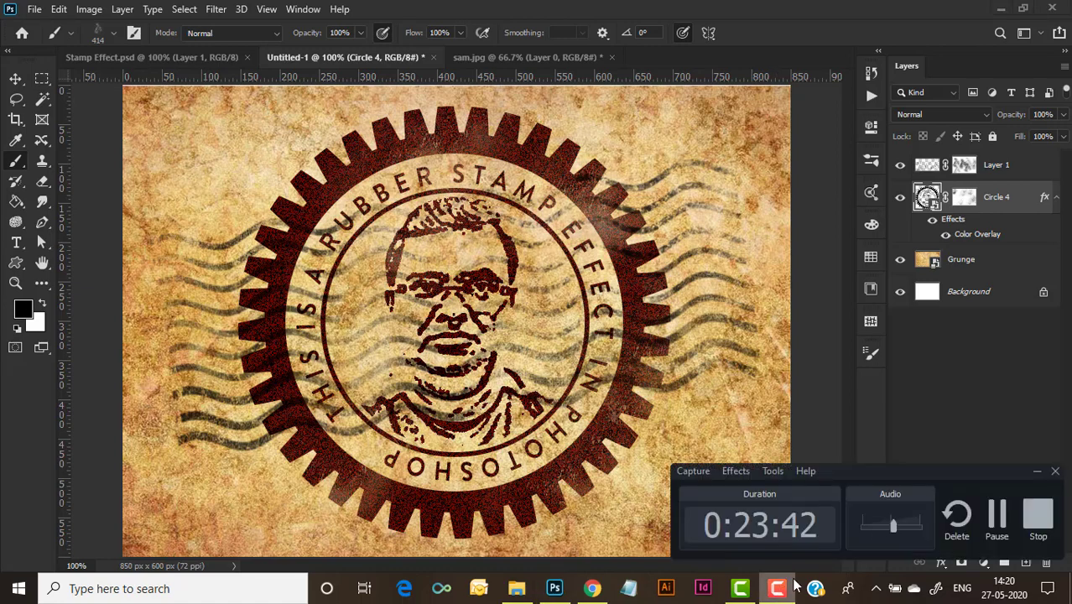